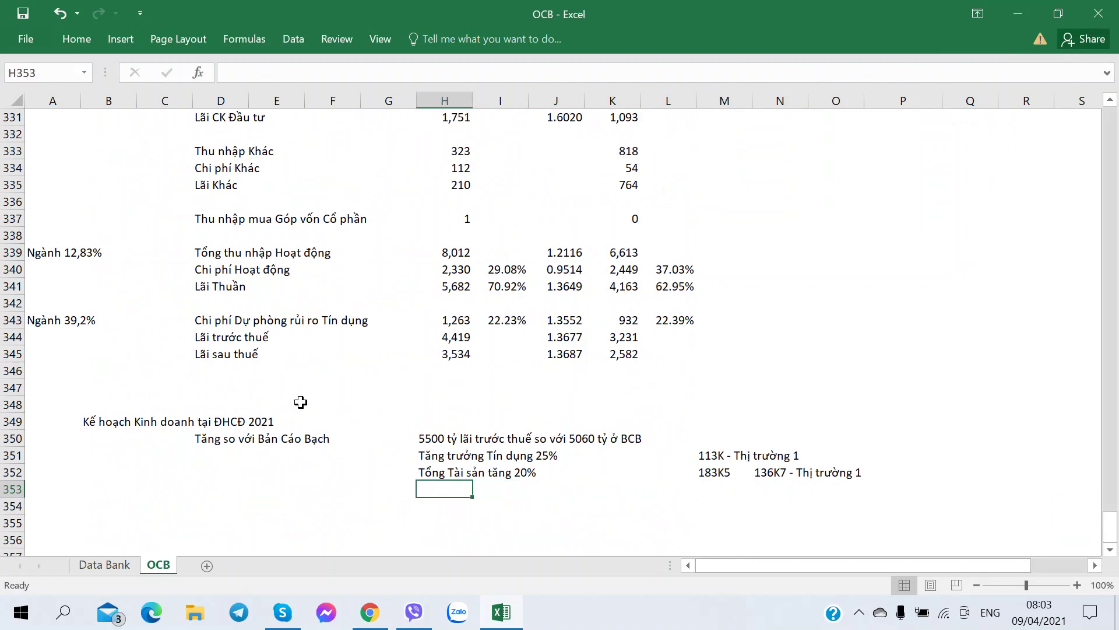
Enter "Cổ tức Cổ phiếu 25%" in H353 and check the news article for the charter capital target.
{"action": "type", "text": "Cổ tưc Cổ phiếu 25%"}
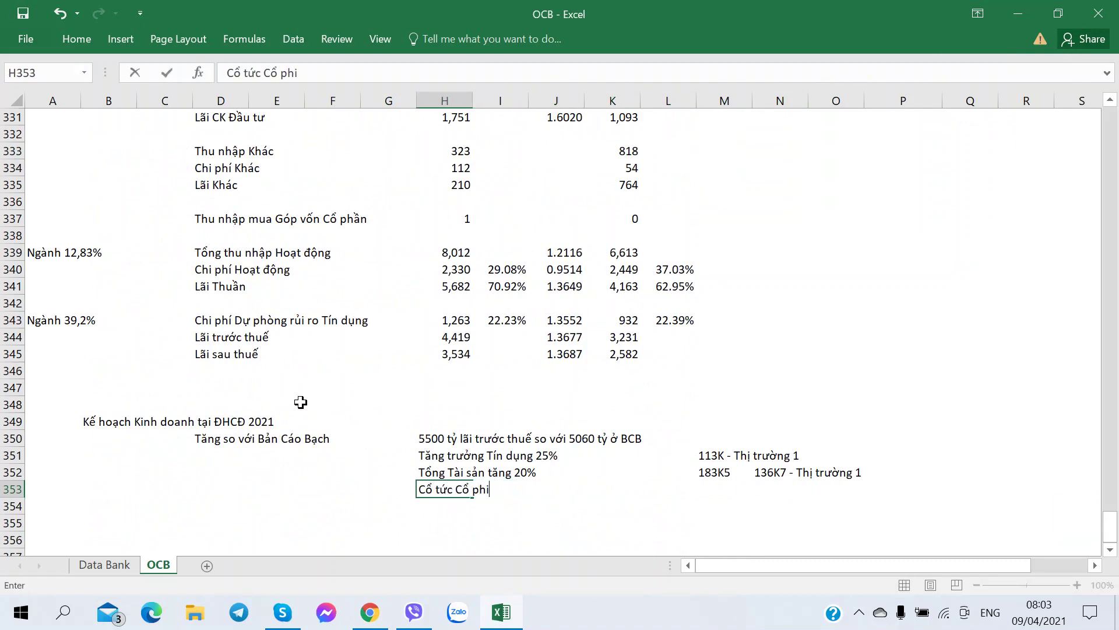
{"action": "key", "text": "Return"}
{"action": "key", "text": "alt+Tab"}
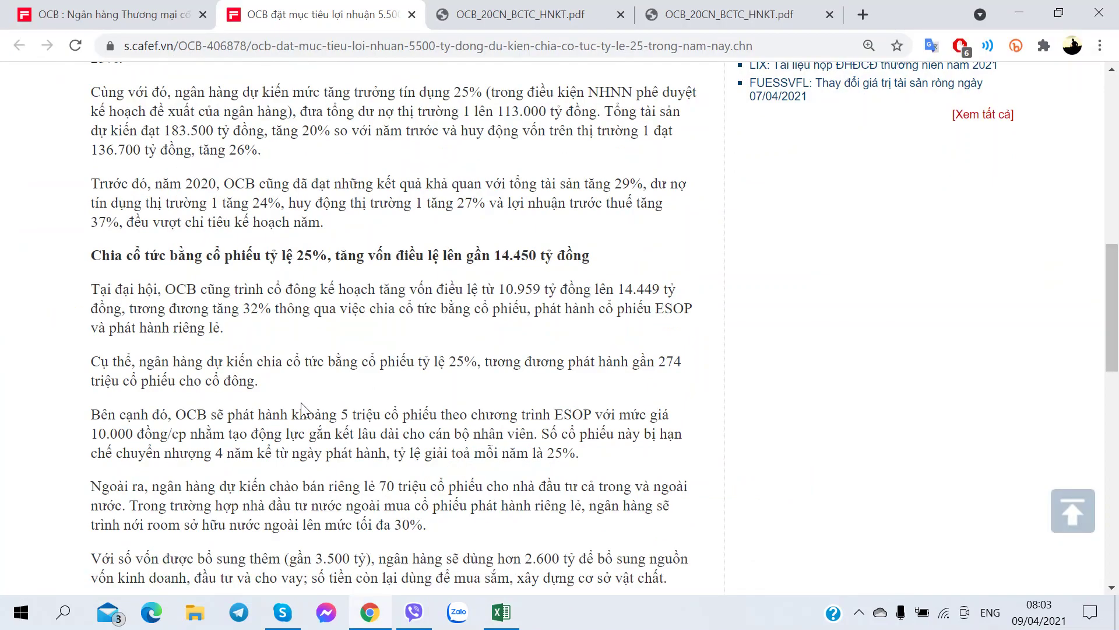
{"action": "key", "text": "alt+Tab"}
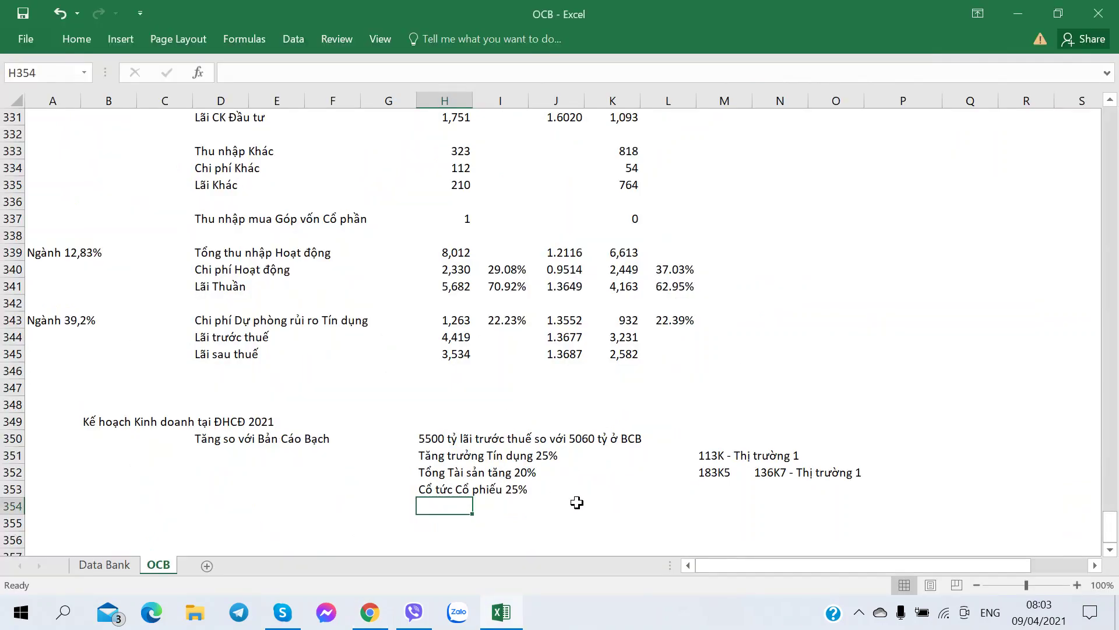
Enter "VDL 14450" in the stock dividend row, using the article's figure, and move the entry to M353.
{"action": "left_click", "coordinate": [602, 491]}
{"action": "type", "text": "VDL 14"}
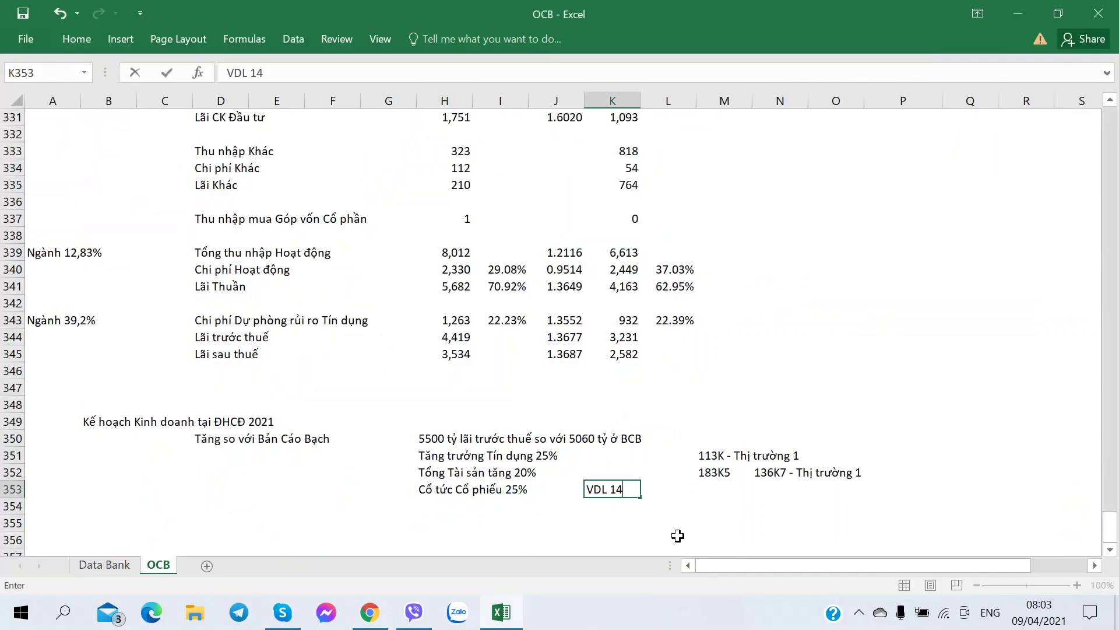
{"action": "key", "text": "alt+Tab"}
{"action": "key", "text": "alt+Tab"}
{"action": "type", "text": "450"}
{"action": "key", "text": "ctrl+Return"}
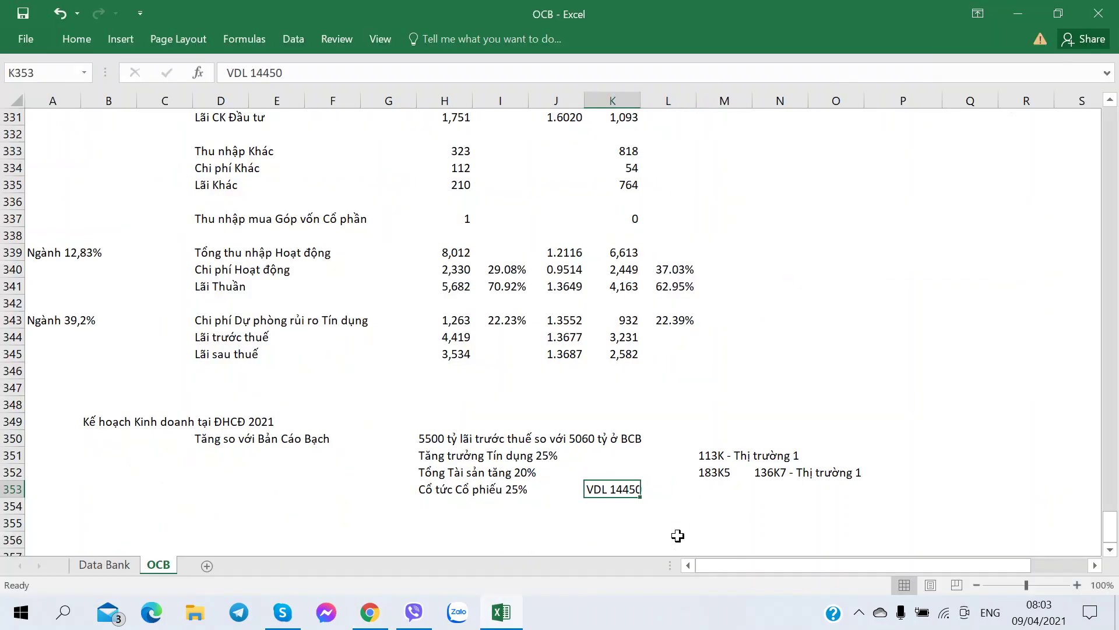
{"action": "key", "text": "ctrl+x"}
{"action": "key", "text": "Right"}
{"action": "key", "text": "Right"}
{"action": "key", "text": "Return"}
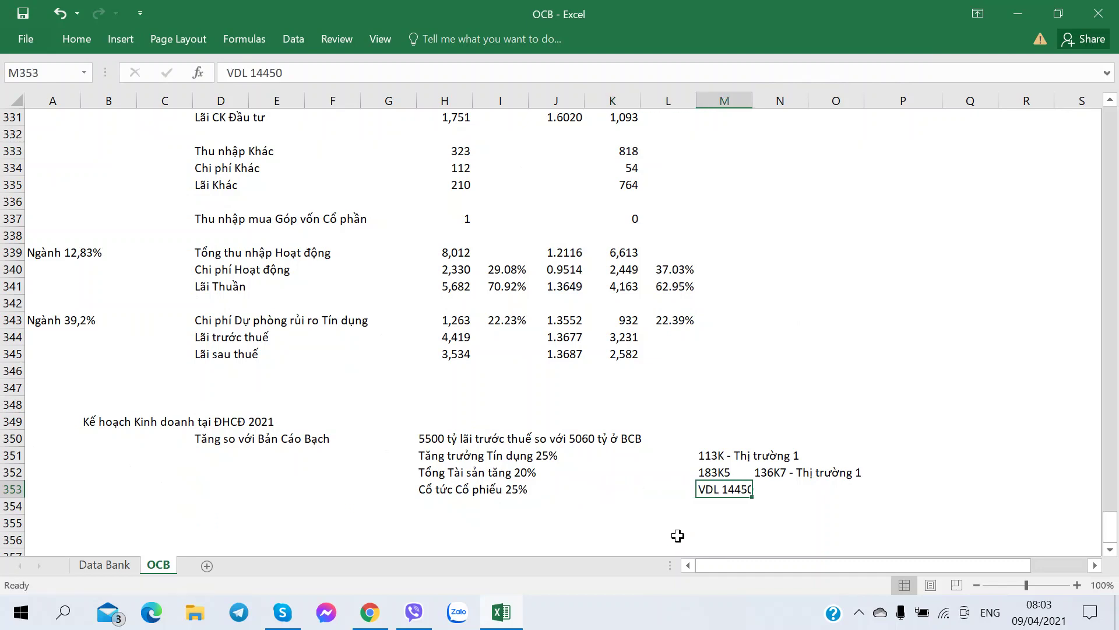
Append "tỷ đồng" to the charter capital entry in M353.
{"action": "left_click", "coordinate": [336, 72]}
{"action": "key", "text": "Home"}
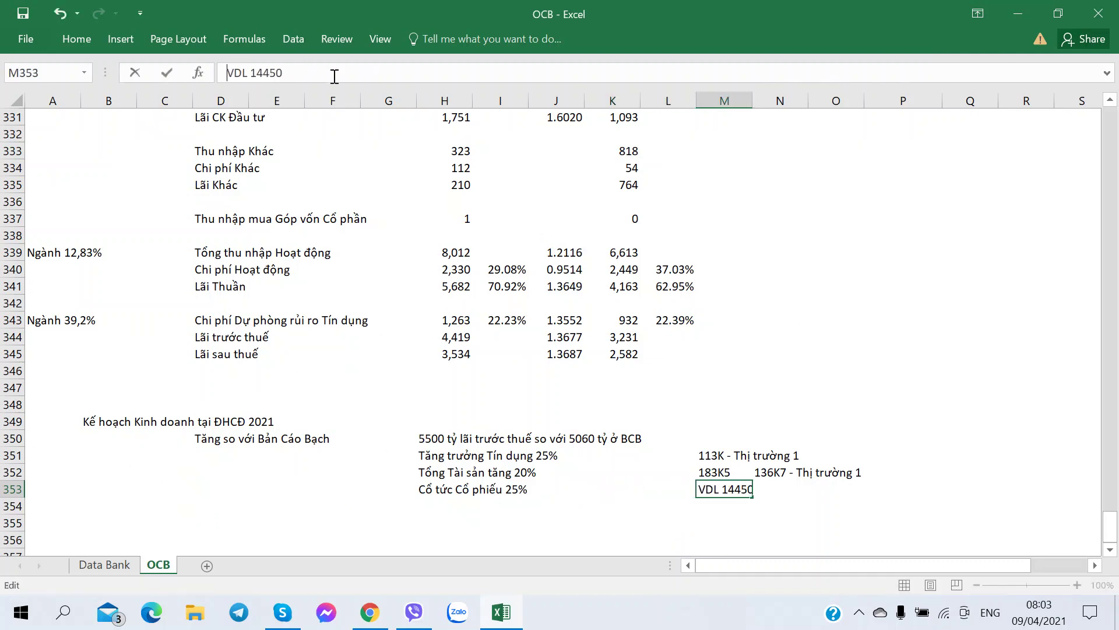
{"action": "key", "text": "End"}
{"action": "type", "text": "tỷ đồng"}
{"action": "key", "text": "ctrl+Return"}
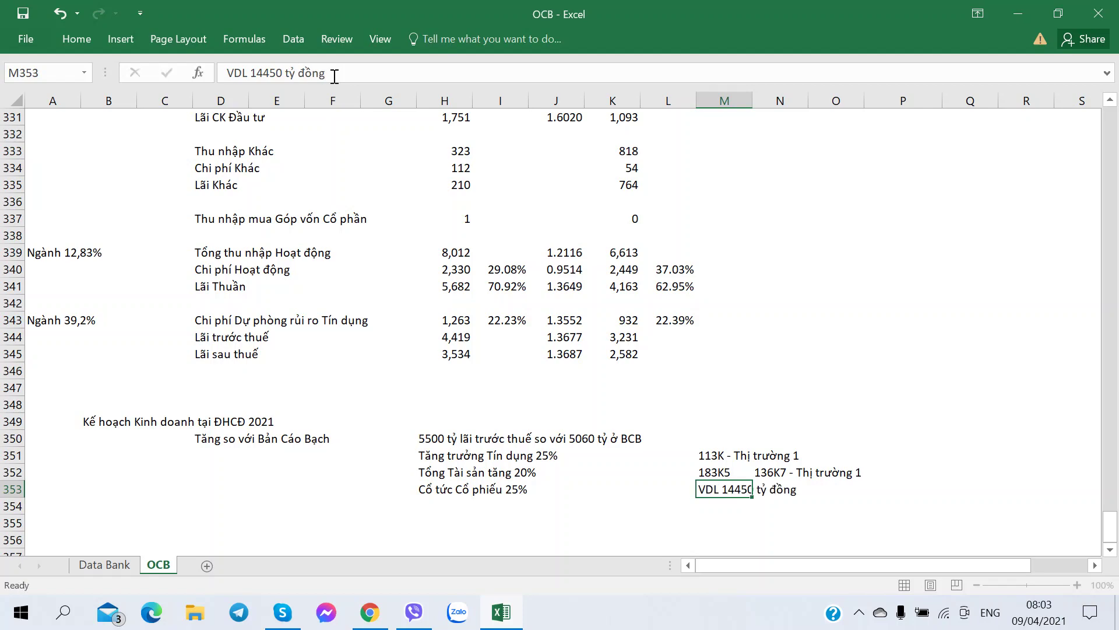
Read the article's ESOP paragraph and enter "ESOP 5 triệu CP" in H354.
{"action": "key", "text": "Down"}
{"action": "key", "text": "Left"}
{"action": "key", "text": "Left"}
{"action": "key", "text": "Left"}
{"action": "key", "text": "Left"}
{"action": "key", "text": "Left"}
{"action": "key", "text": "alt+Tab"}
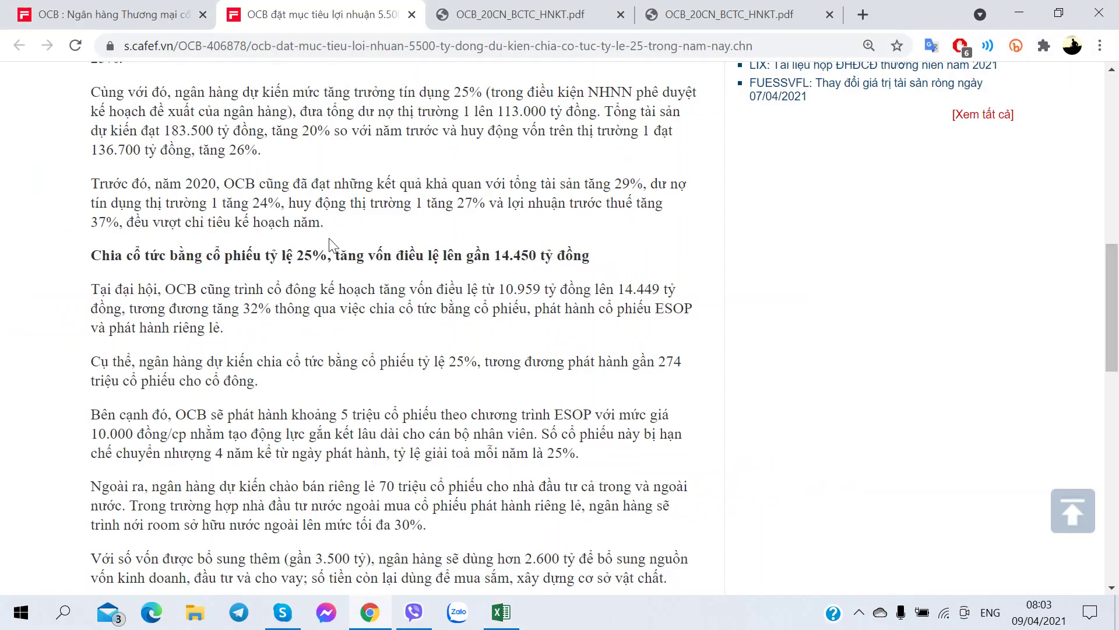
{"action": "scroll", "coordinate": [231, 380], "scroll_direction": "down", "scroll_amount": 1}
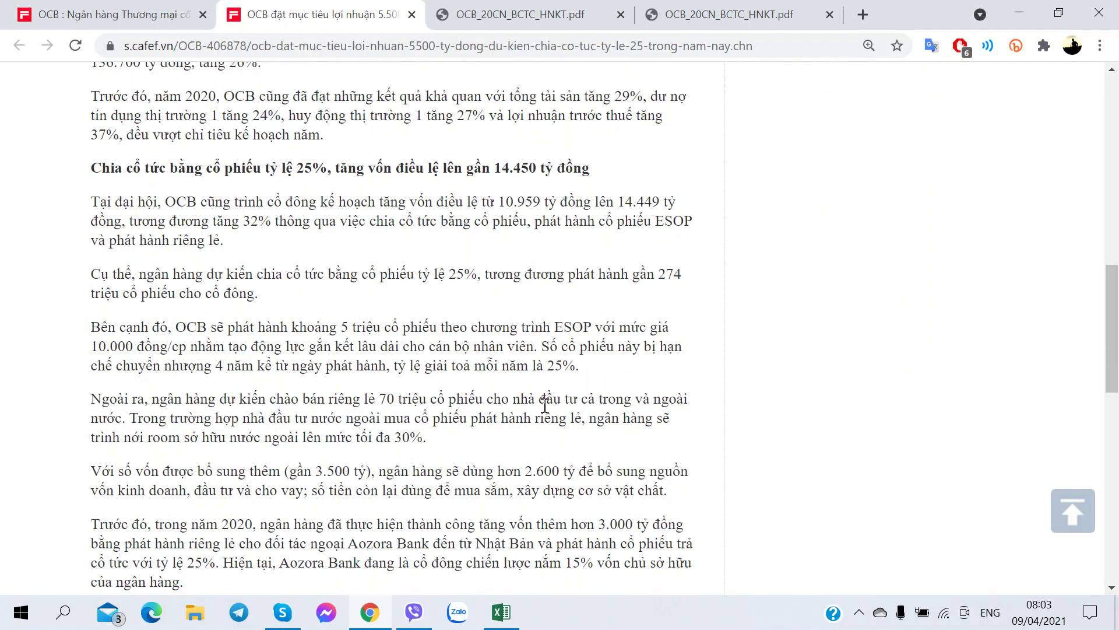
{"action": "key", "text": "alt+Tab"}
{"action": "type", "text": "ESOP "}
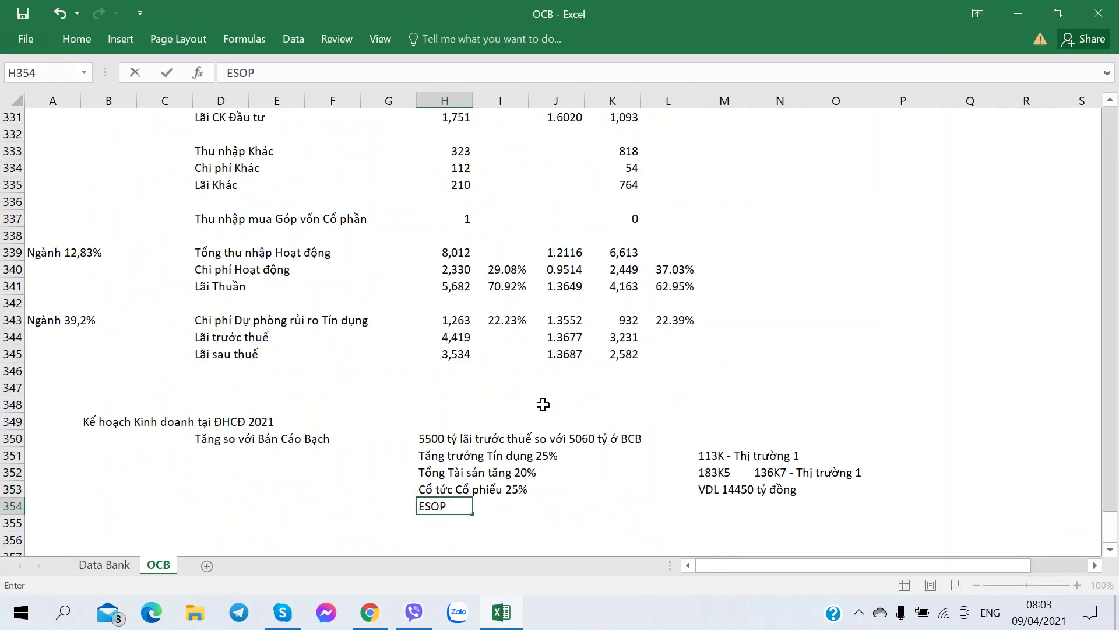
{"action": "type", "text": "5 triệu CP"}
{"action": "key", "text": "alt+Tab"}
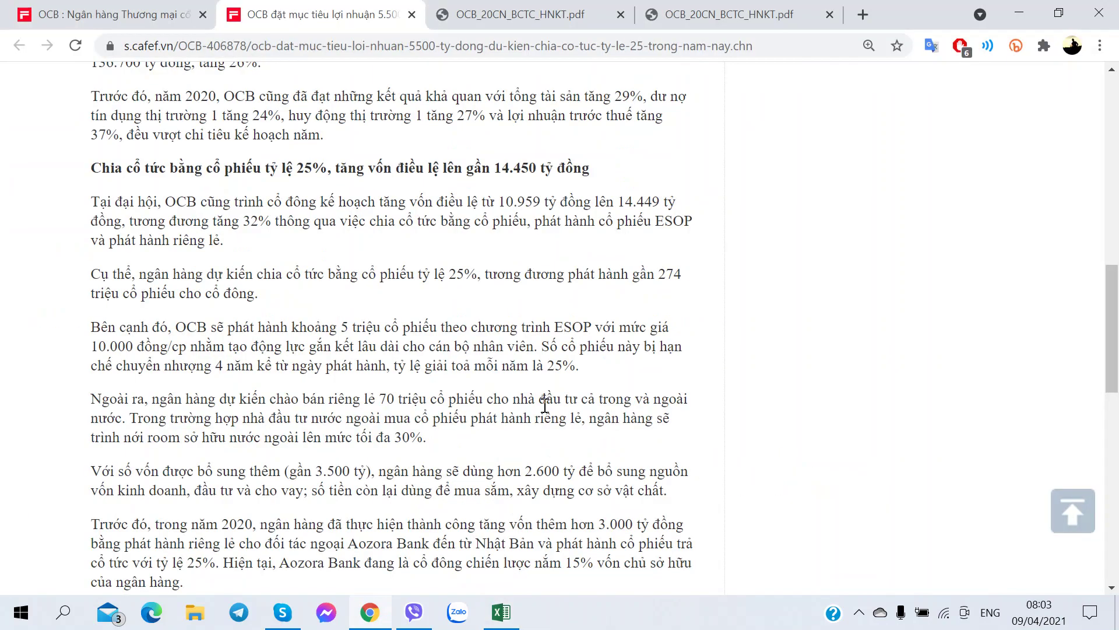
{"action": "key", "text": "alt+Tab"}
{"action": "key", "text": "Return"}
Enter "Giá 10" in J354 as the ESOP issue price and check it against the article.
{"action": "key", "text": "Right"}
{"action": "key", "text": "Up"}
{"action": "key", "text": "Right"}
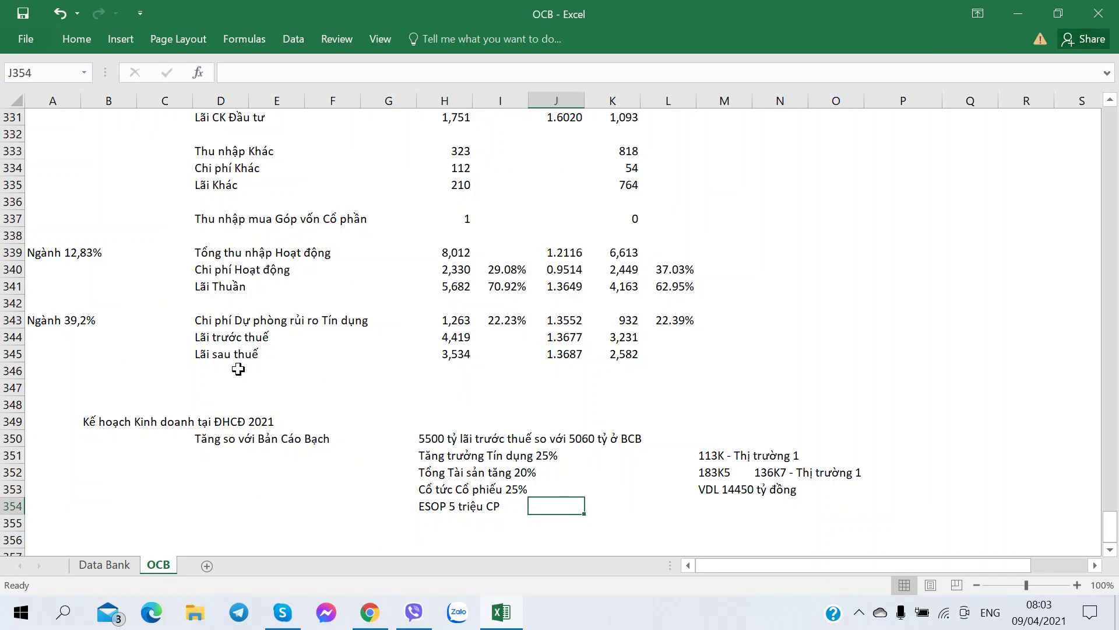
{"action": "type", "text": "Giá 10"}
{"action": "key", "text": "Tab"}
{"action": "key", "text": "alt+Tab"}
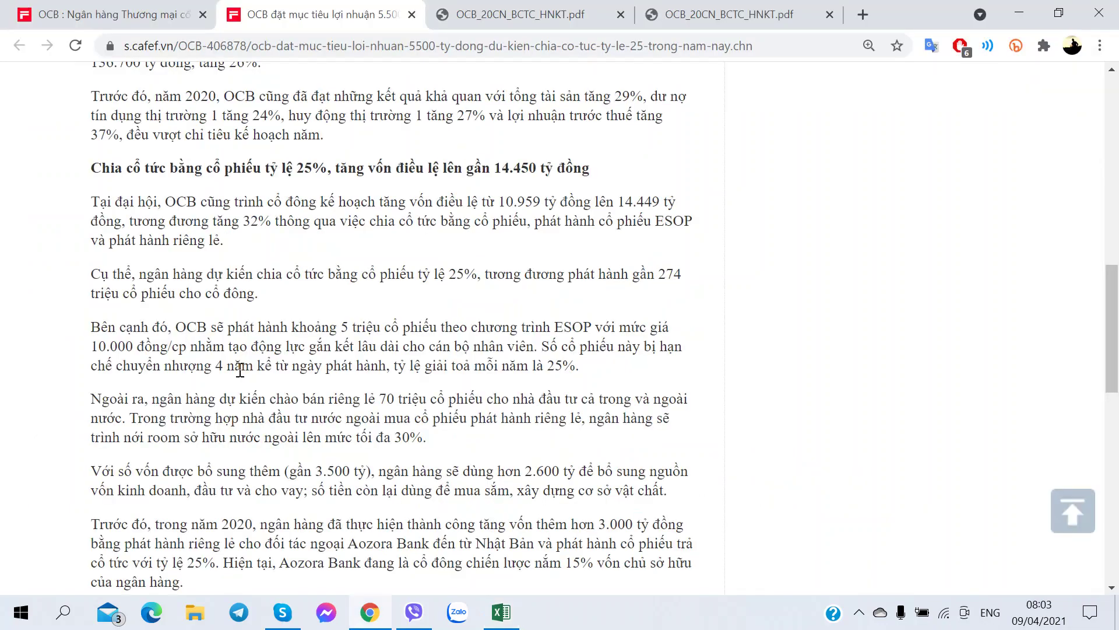
Review the prospectus's 2021 business plan table and the plan-basis and ESOP notes higher up the sheet.
{"action": "key", "text": "alt+Tab"}
{"action": "scroll", "coordinate": [222, 358], "scroll_direction": "up", "scroll_amount": 20}
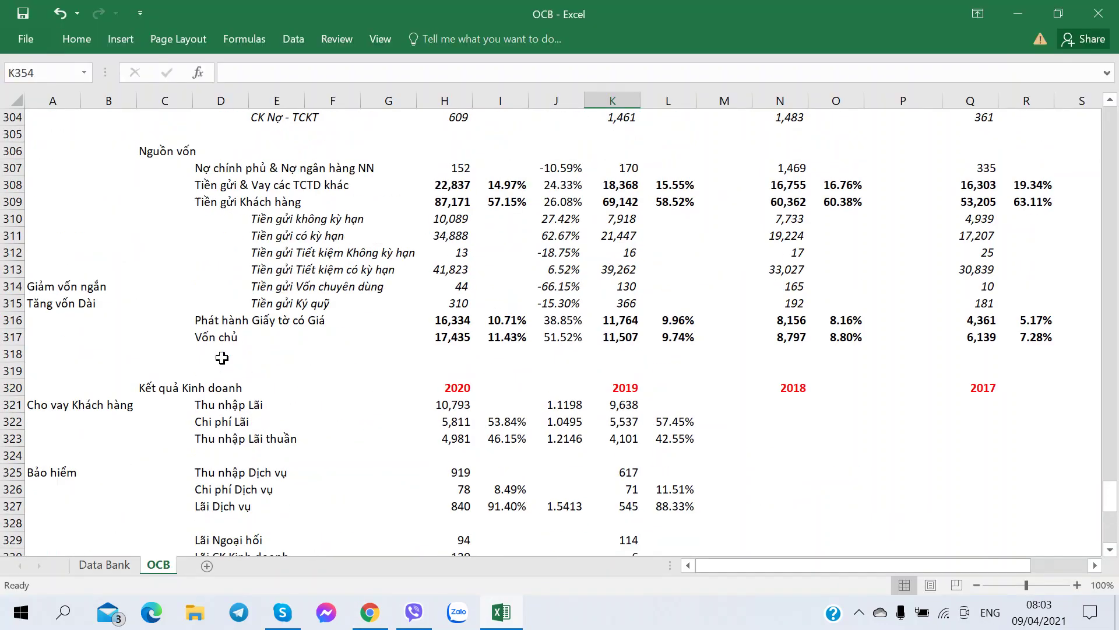
{"action": "scroll", "coordinate": [223, 358], "scroll_direction": "up", "scroll_amount": 6}
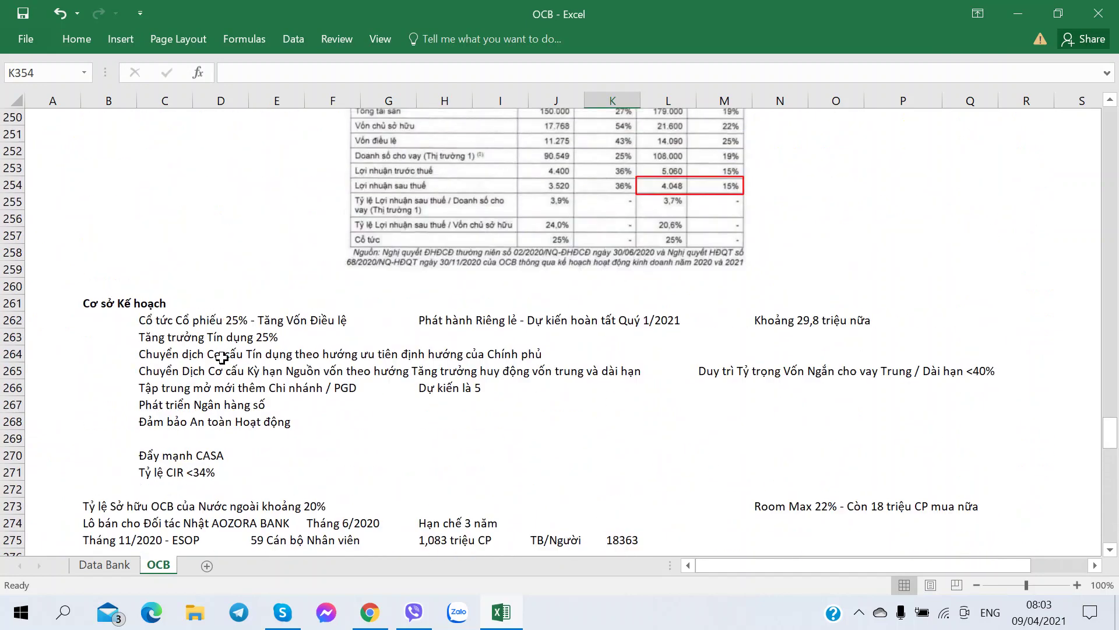
{"action": "scroll", "coordinate": [222, 358], "scroll_direction": "up", "scroll_amount": 2}
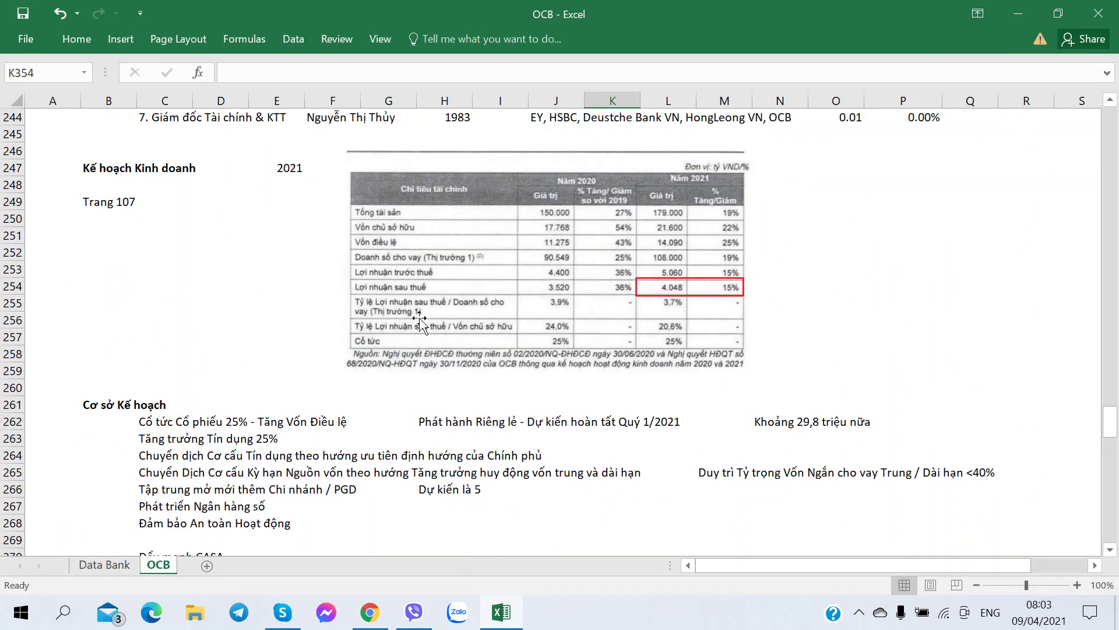
{"action": "scroll", "coordinate": [420, 320], "scroll_direction": "down", "scroll_amount": 1}
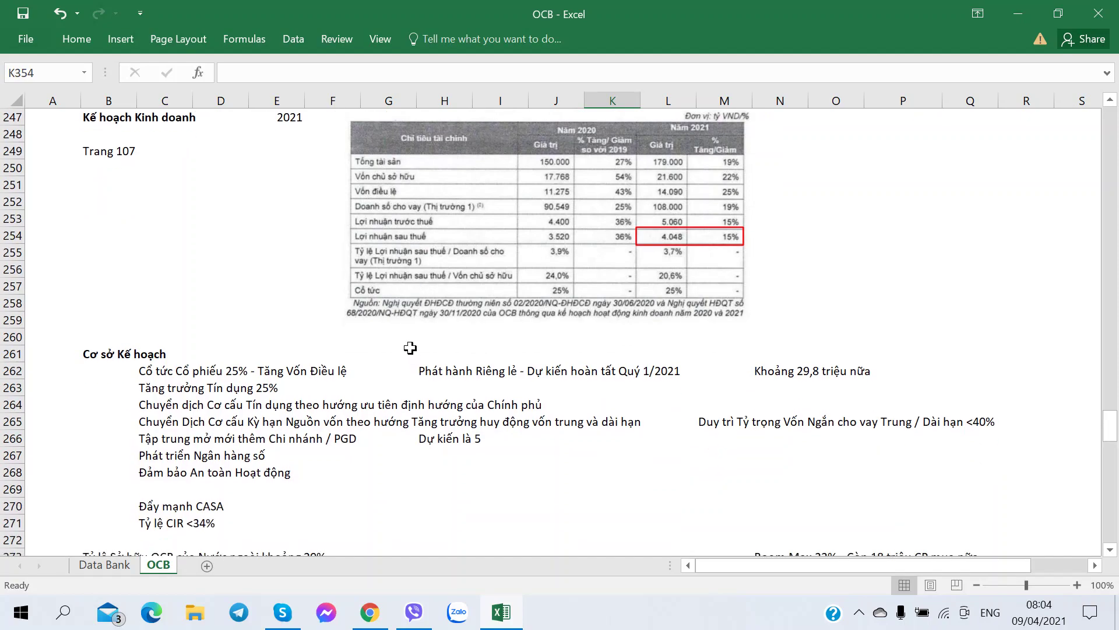
{"action": "scroll", "coordinate": [411, 348], "scroll_direction": "down", "scroll_amount": 3}
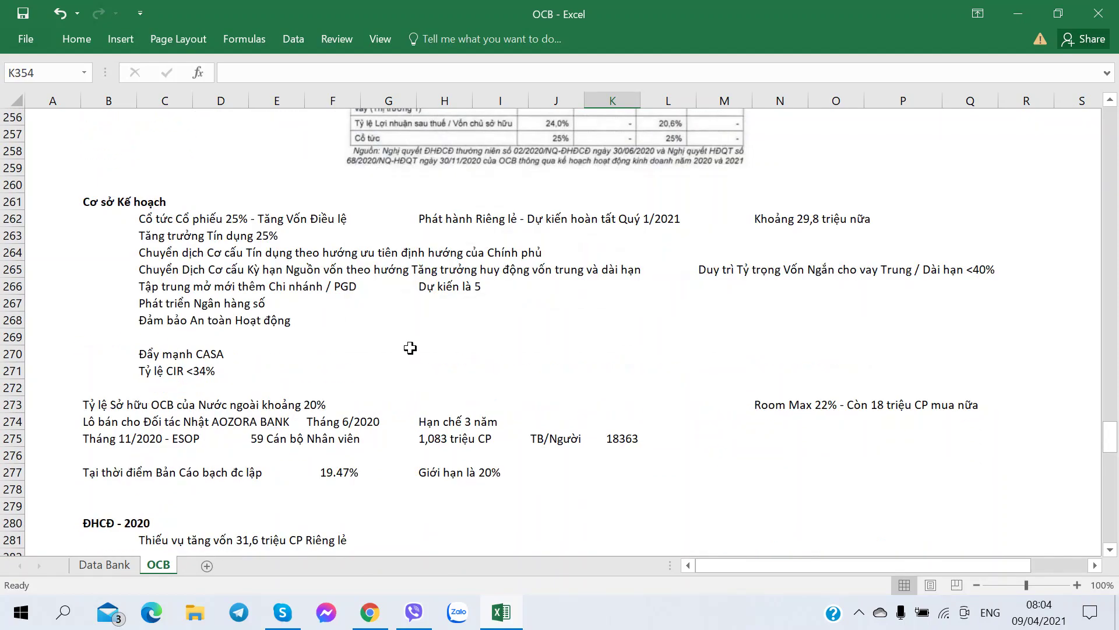
{"action": "scroll", "coordinate": [411, 348], "scroll_direction": "down", "scroll_amount": 20}
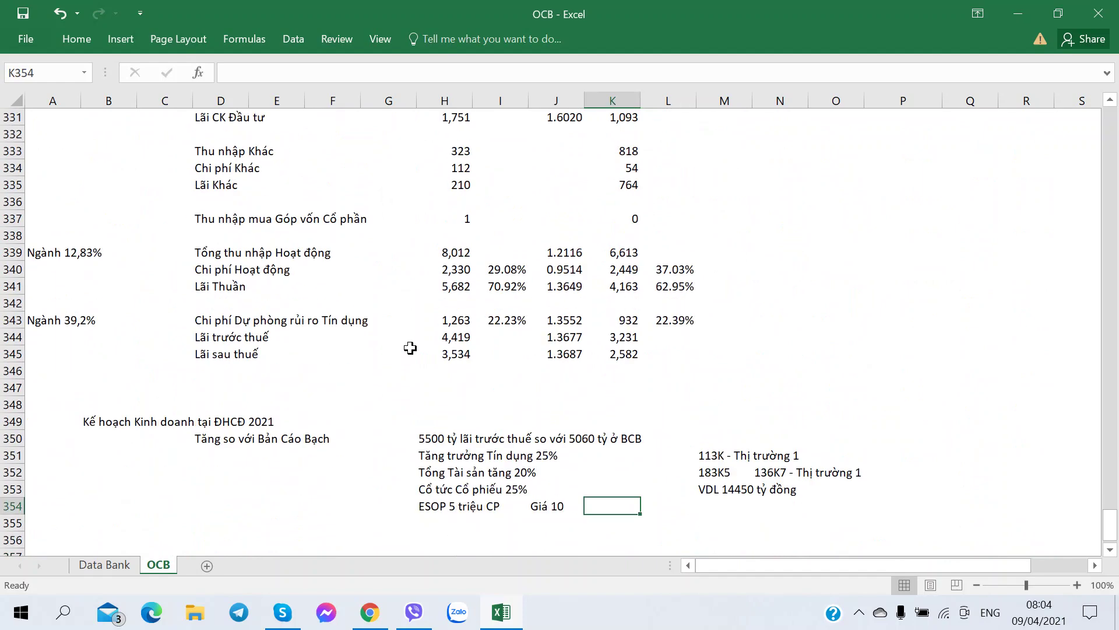
{"action": "scroll", "coordinate": [411, 348], "scroll_direction": "down", "scroll_amount": 2}
Move the "Giá 10" entry from J354 to M354.
{"action": "key", "text": "Right"}
{"action": "key", "text": "Left"}
{"action": "key", "text": "Left"}
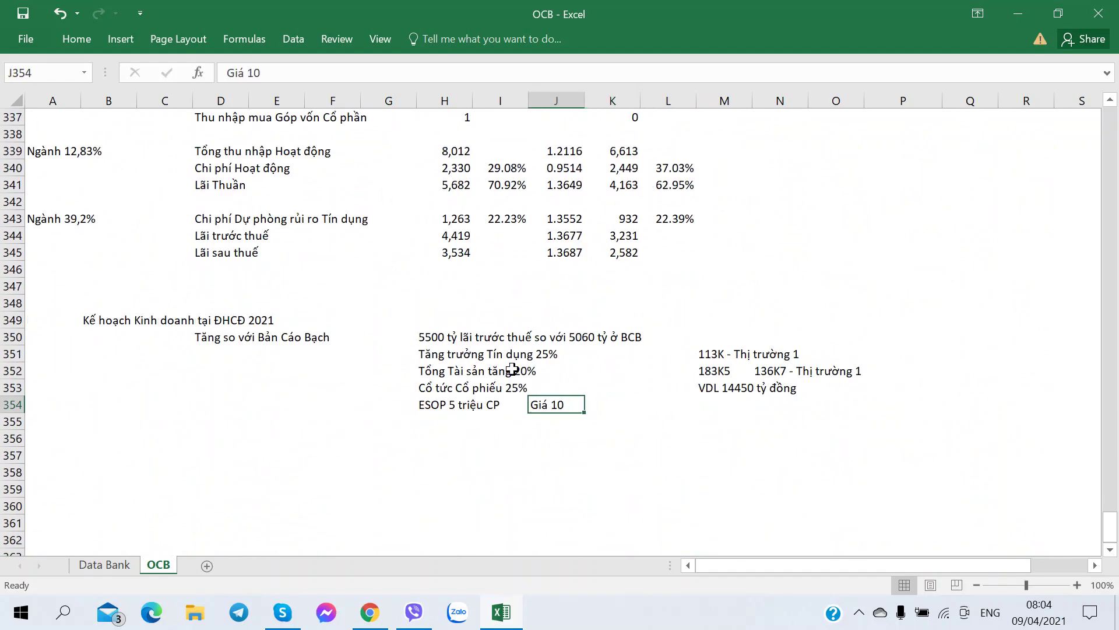
{"action": "key", "text": "ctrl+c"}
{"action": "key", "text": "Right"}
{"action": "key", "text": "Right"}
{"action": "key", "text": "Right"}
{"action": "key", "text": "Return"}
Check the article's share issue figures and enter 0.5% in N354 beside the ESOP price.
{"action": "key", "text": "alt+Tab"}
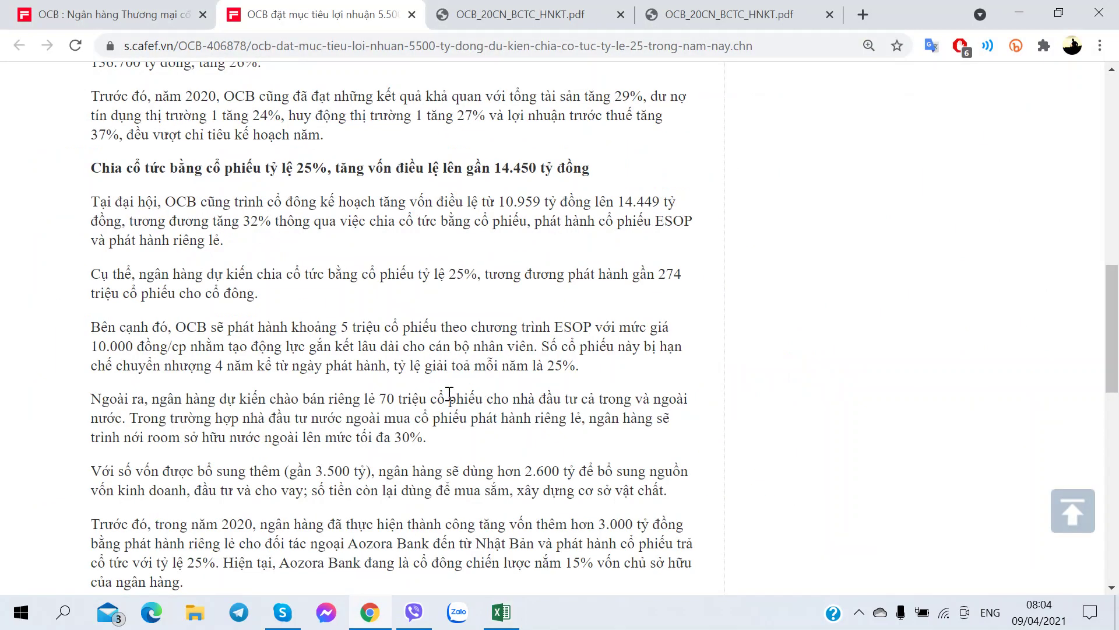
{"action": "key", "text": "alt+Tab"}
{"action": "key", "text": "alt+Tab"}
{"action": "key", "text": "alt+Tab"}
{"action": "key", "text": "Right"}
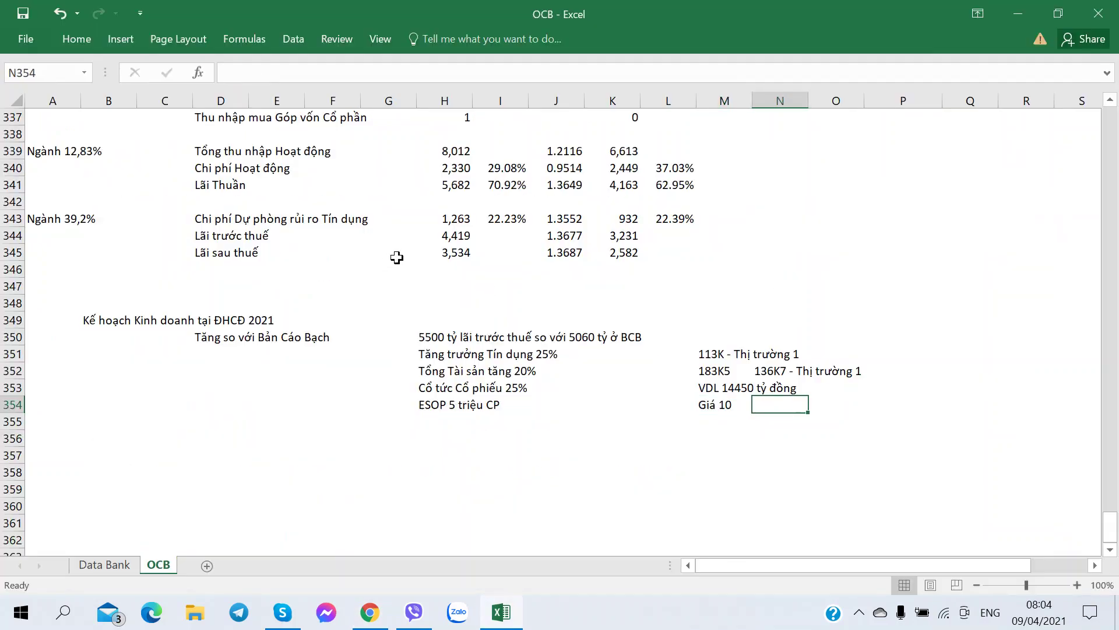
{"action": "type", "text": "0.5%"}
{"action": "key", "text": "ctrl+Return"}
Compare the ESOP row's price and percentage with the article's share issuance paragraphs.
{"action": "key", "text": "Down"}
{"action": "key", "text": "Left"}
{"action": "key", "text": "Left"}
{"action": "key", "text": "Left"}
{"action": "key", "text": "Left"}
{"action": "key", "text": "Left"}
{"action": "key", "text": "Left"}
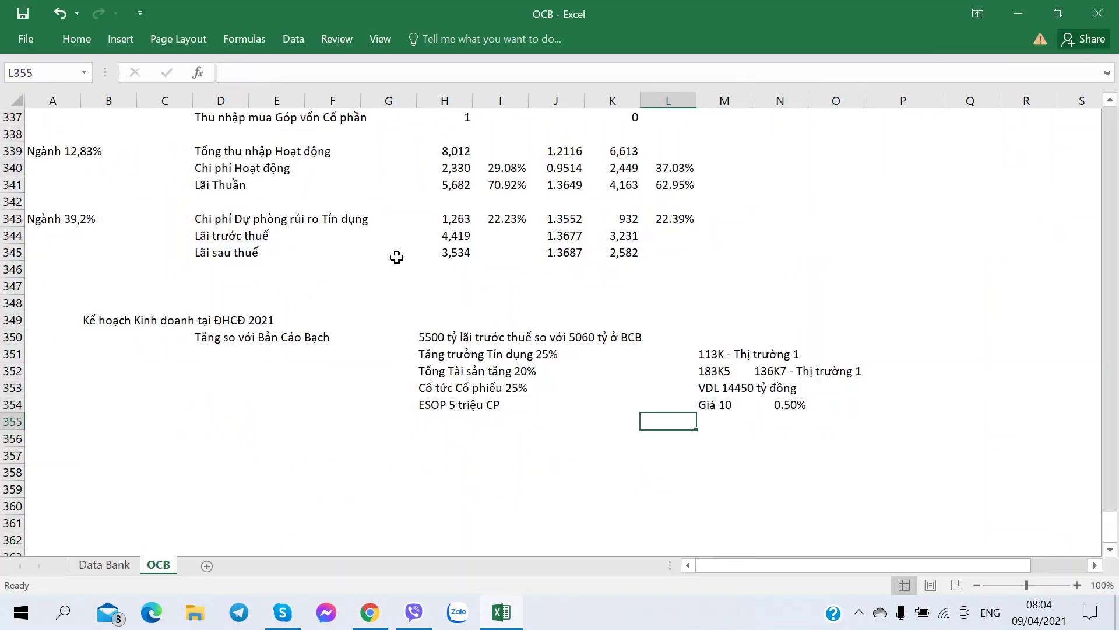
{"action": "key", "text": "alt+Tab"}
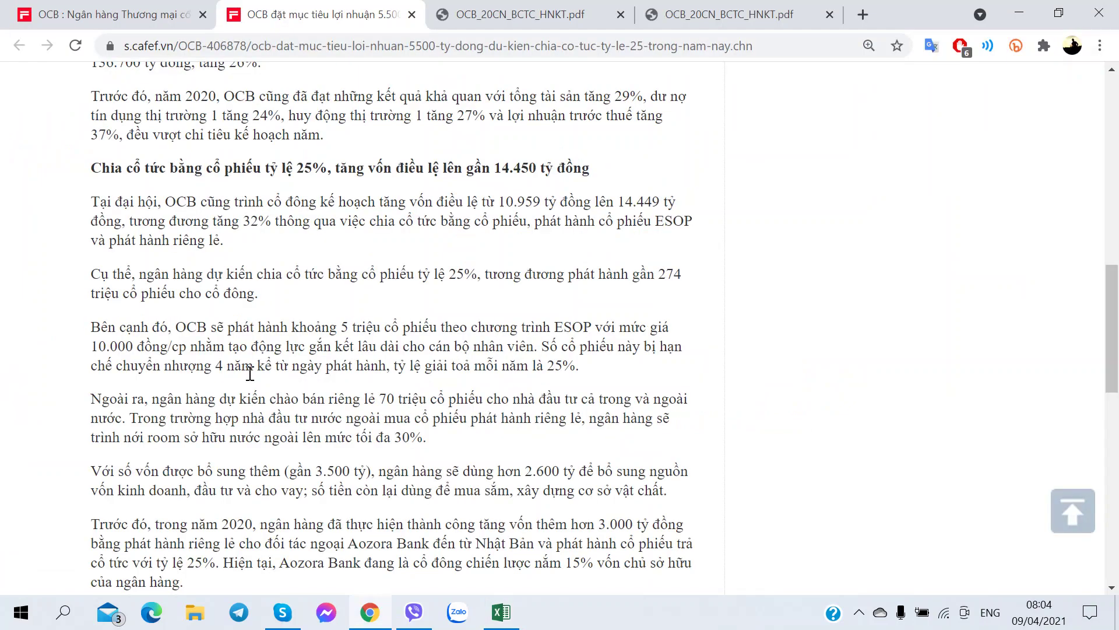
{"action": "key", "text": "alt+Tab"}
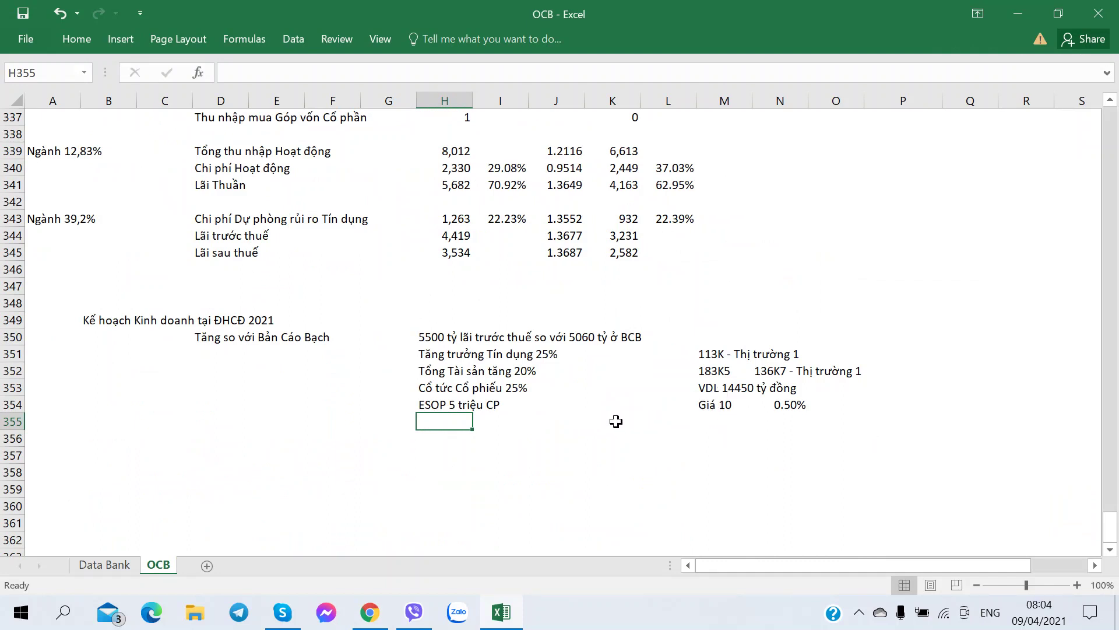
{"action": "left_click", "coordinate": [779, 407]}
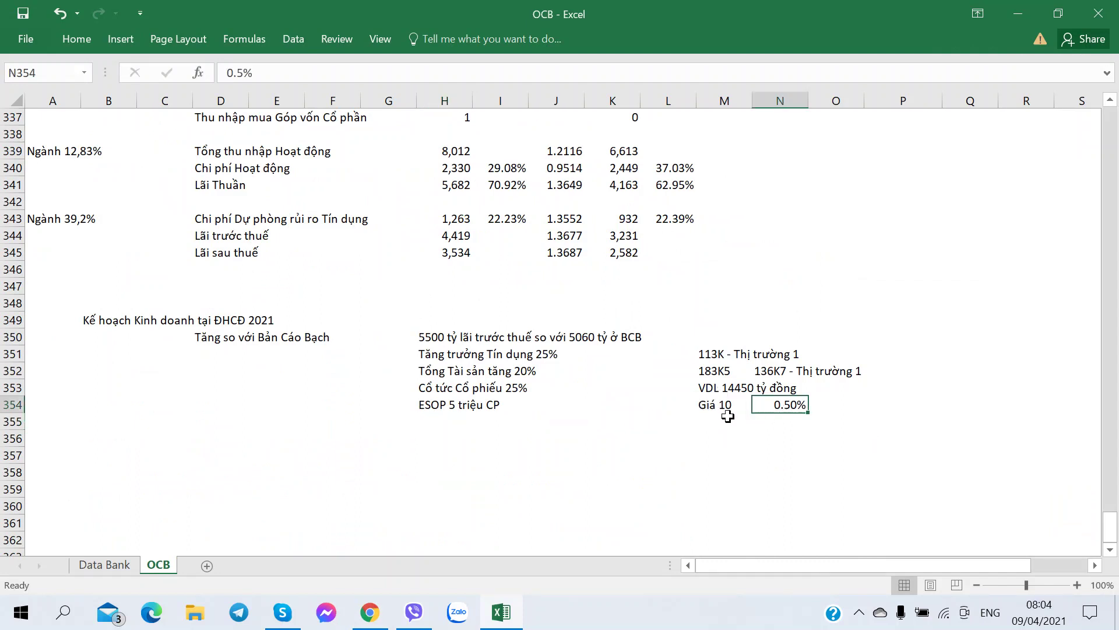
{"action": "left_click", "coordinate": [432, 424]}
{"action": "key", "text": "alt+Tab"}
{"action": "key", "text": "alt+Tab"}
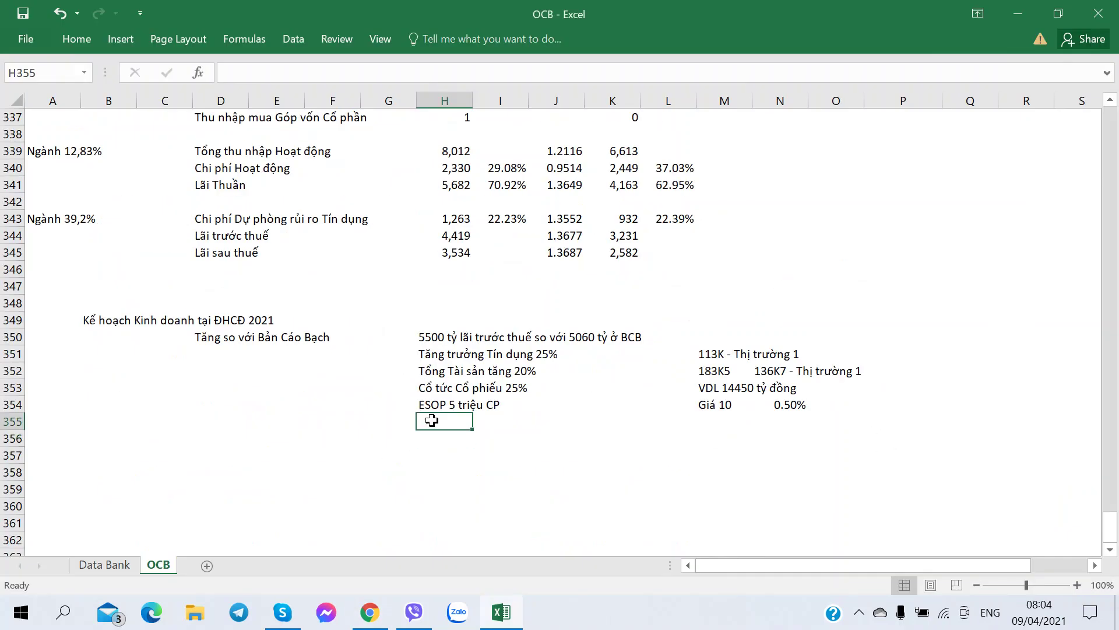
{"action": "key", "text": "alt+Tab"}
{"action": "key", "text": "alt+Tab"}
Change the ESOP percentage in N354 to the range "0.3% - 0.5%".
{"action": "left_click", "coordinate": [800, 411]}
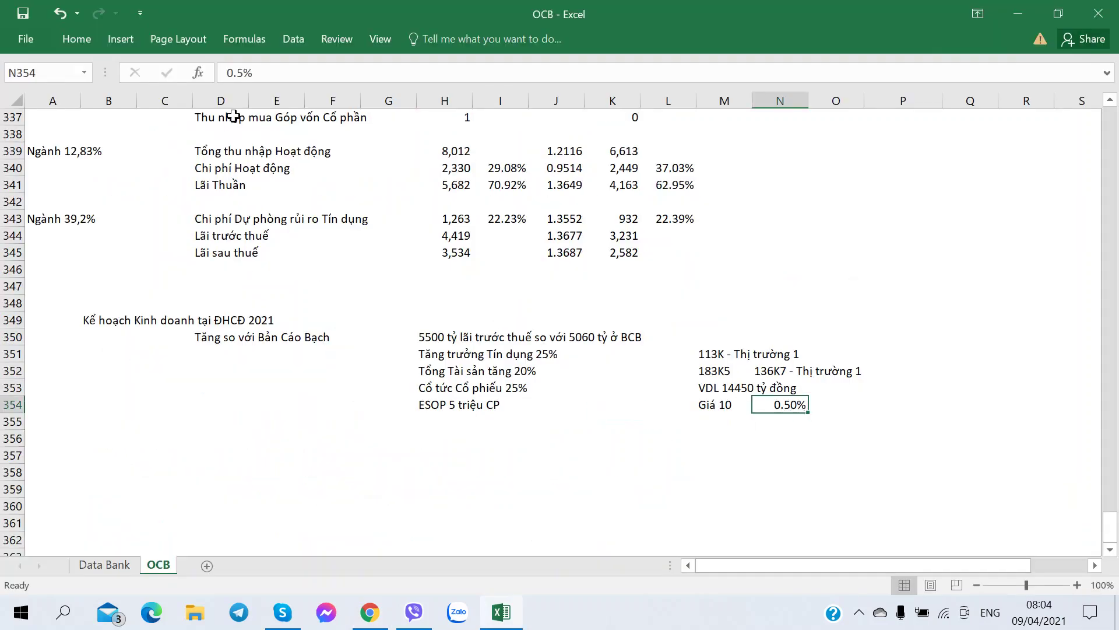
{"action": "left_click", "coordinate": [234, 73]}
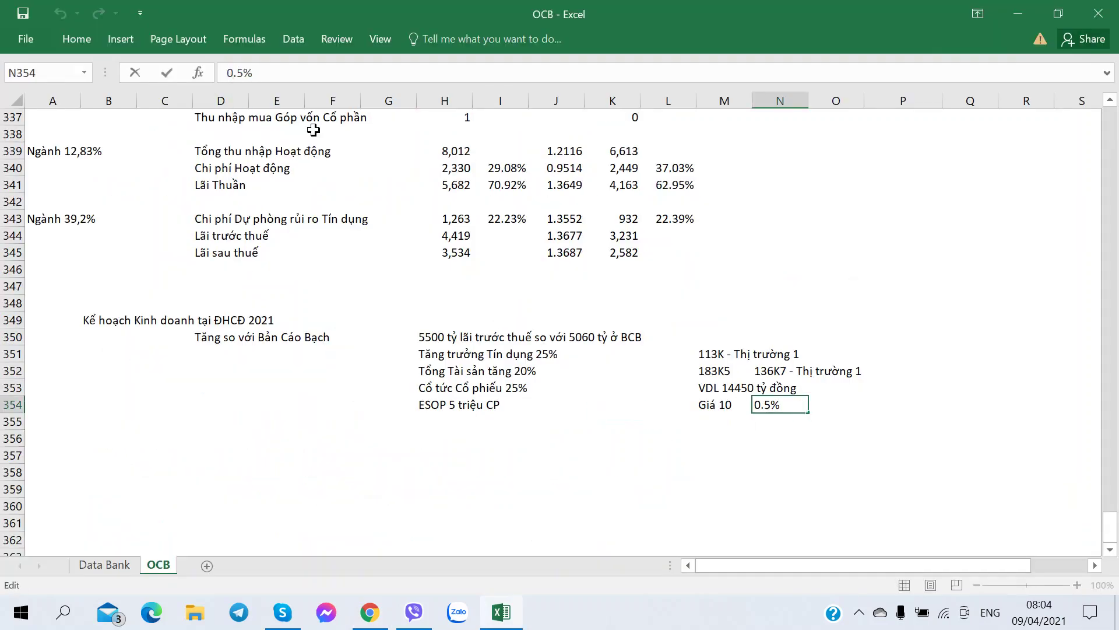
{"action": "key", "text": "Delete"}
{"action": "type", "text": "3"}
{"action": "type", "text": " - 0.3%"}
{"action": "key", "text": "Return"}
Read the article's private placement paragraph and enter "Phát hành Riêng lẻ" in H355.
{"action": "key", "text": "alt+Tab"}
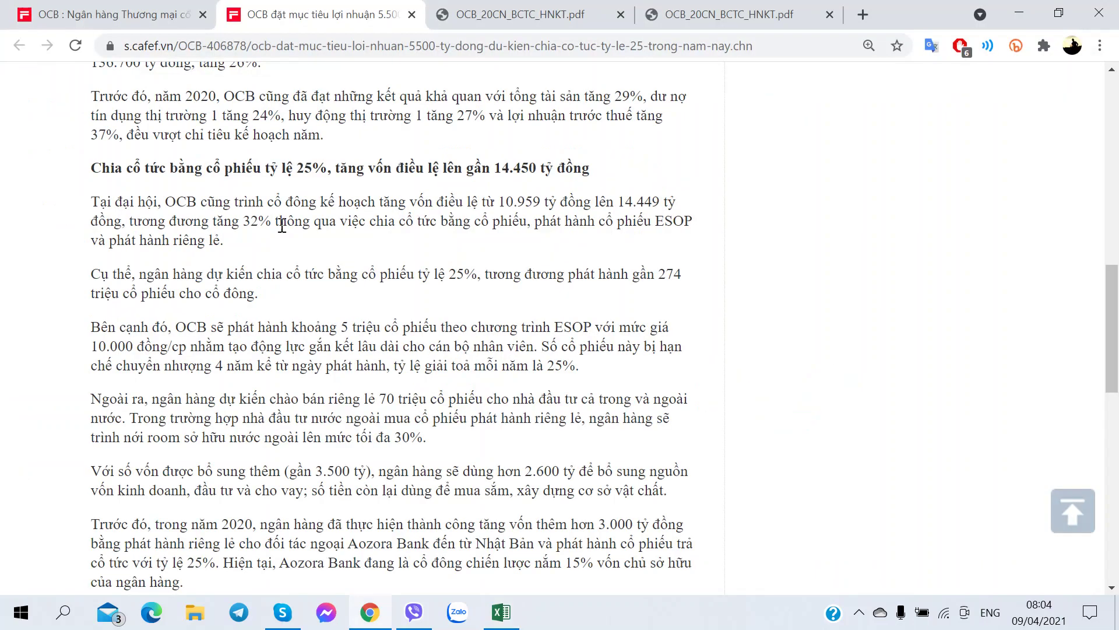
{"action": "scroll", "coordinate": [198, 373], "scroll_direction": "down", "scroll_amount": 1}
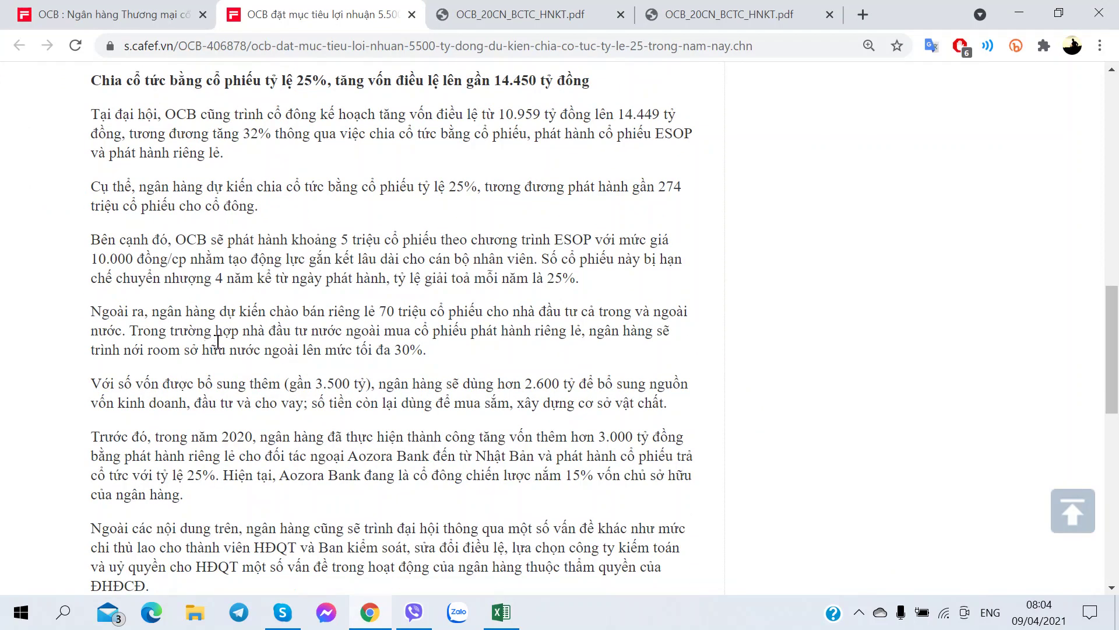
{"action": "key", "text": "alt+Tab"}
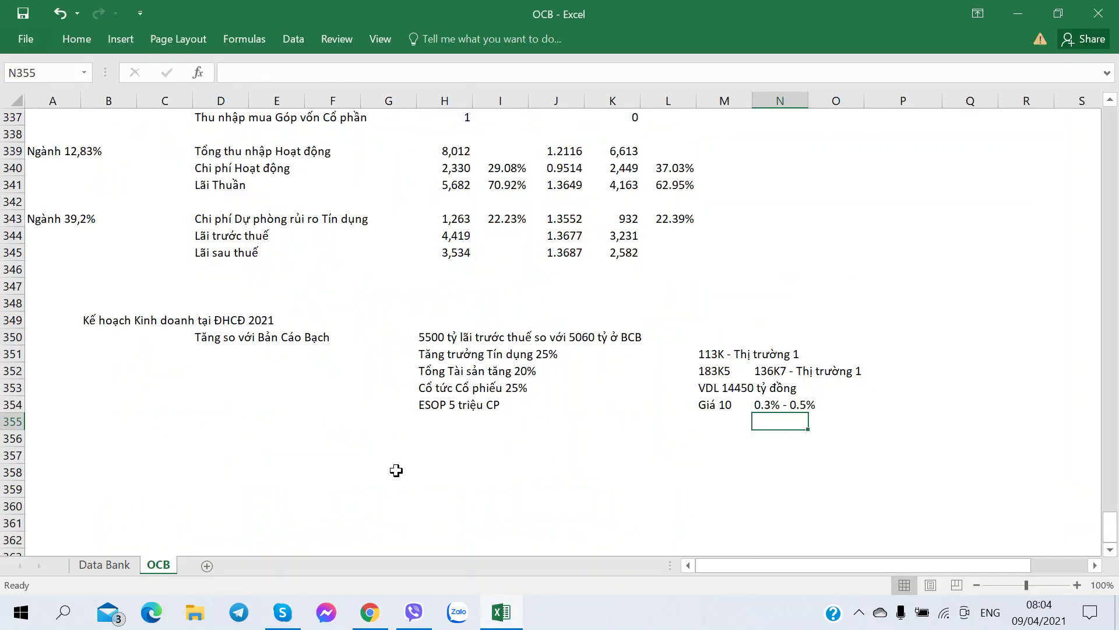
{"action": "left_click", "coordinate": [441, 422]}
{"action": "type", "text": "Phát "}
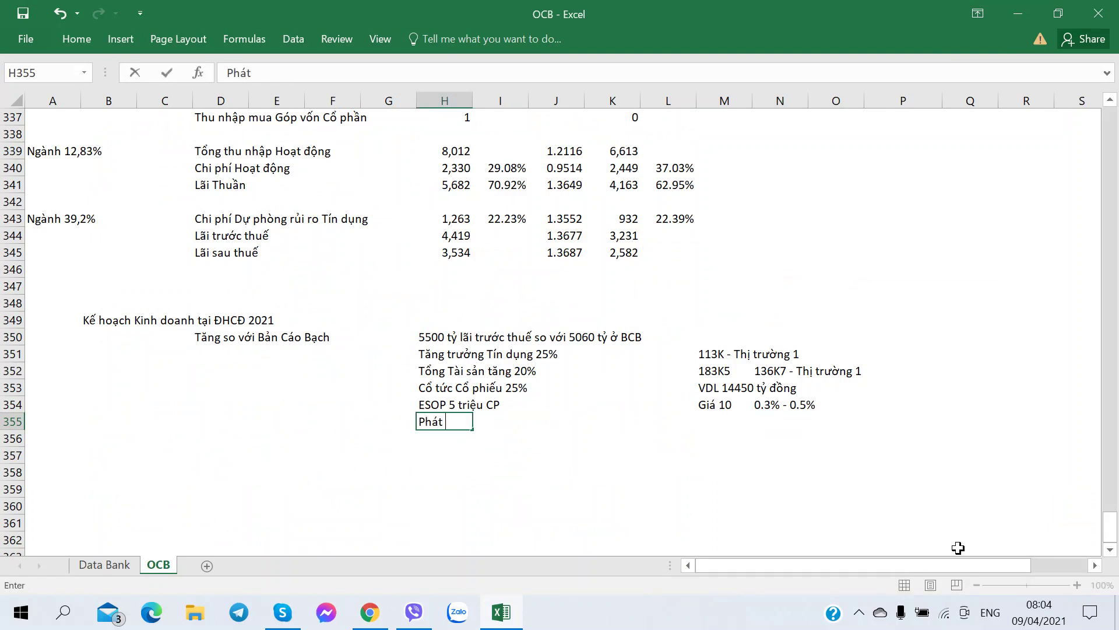
{"action": "type", "text": "hành Riêng lẻ"}
{"action": "key", "text": "Tab"}
{"action": "key", "text": "Tab"}
{"action": "key", "text": "Tab"}
{"action": "key", "text": "Tab"}
{"action": "key", "text": "Tab"}
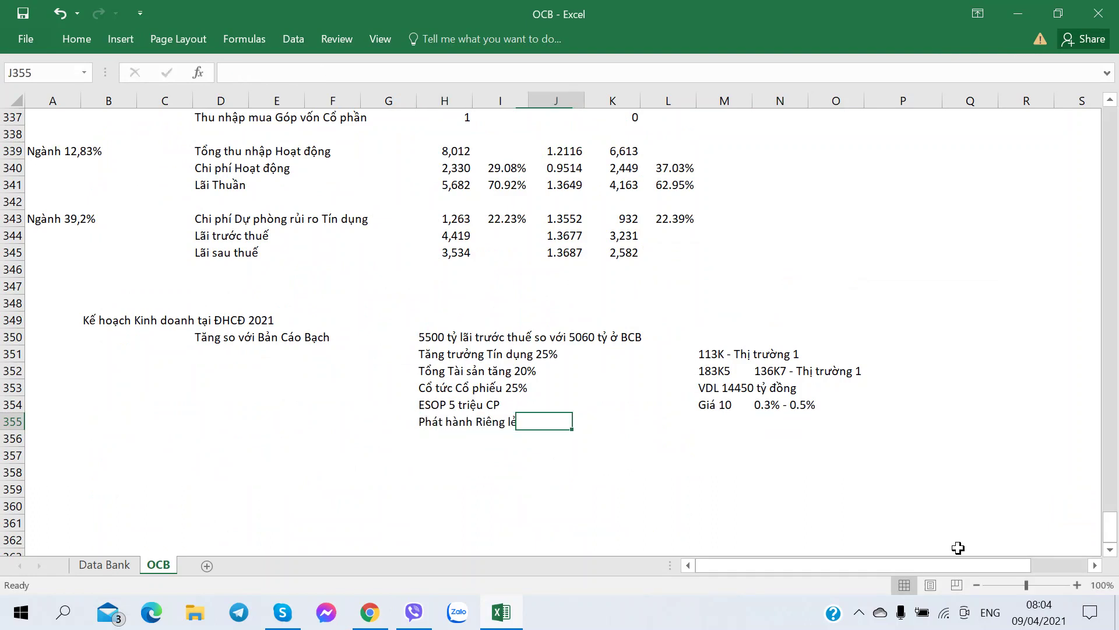
Enter "70 triệu CP" in M355 and "Có thể Room chạm 30%" in O355 for the private placement row.
{"action": "type", "text": "70 triệu CP"}
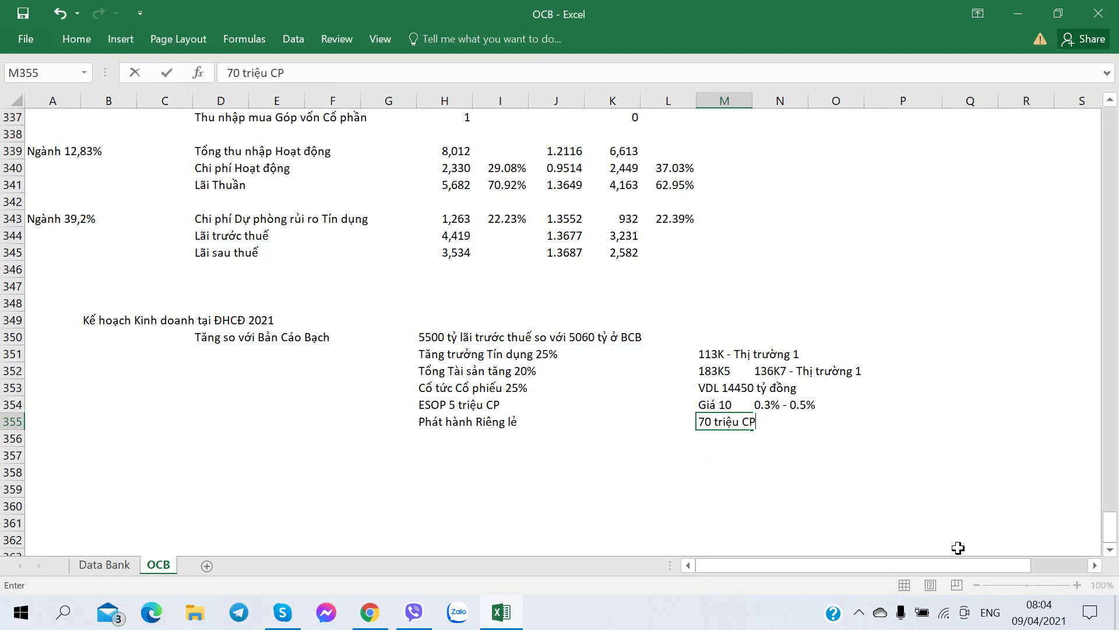
{"action": "key", "text": "Return"}
{"action": "key", "text": "alt+Tab"}
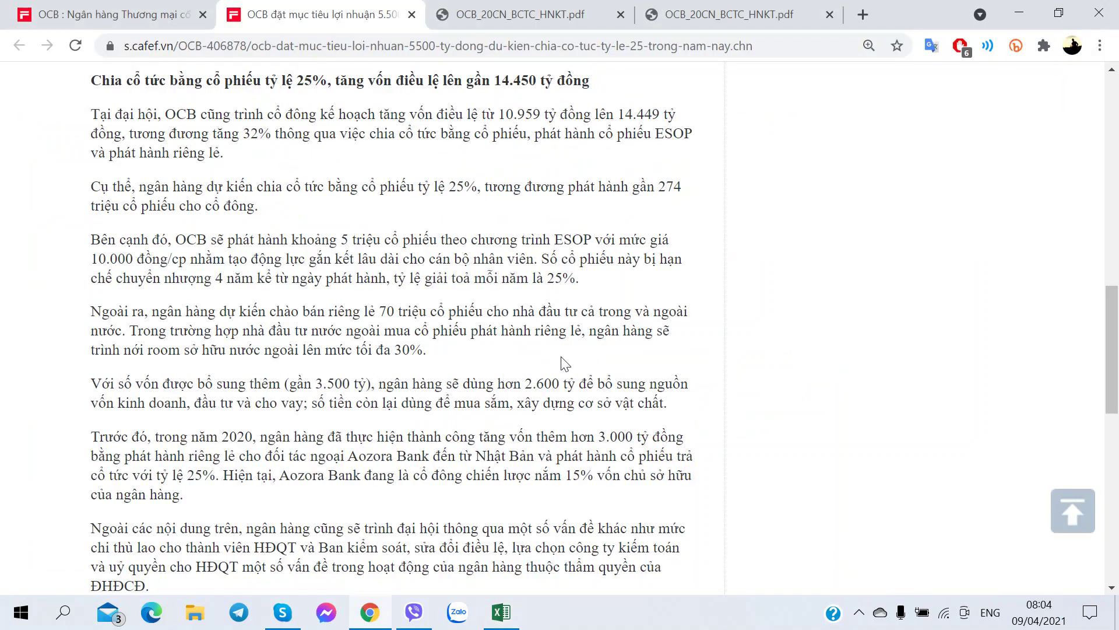
{"action": "key", "text": "alt+Tab"}
{"action": "left_click", "coordinate": [824, 422]}
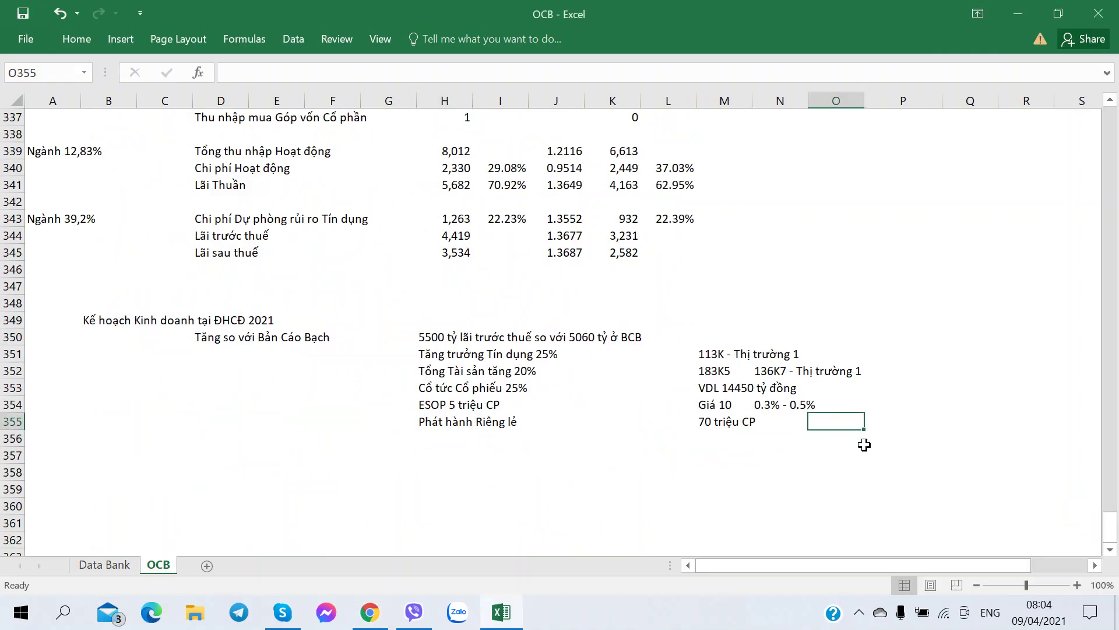
{"action": "type", "text": "Có the"}
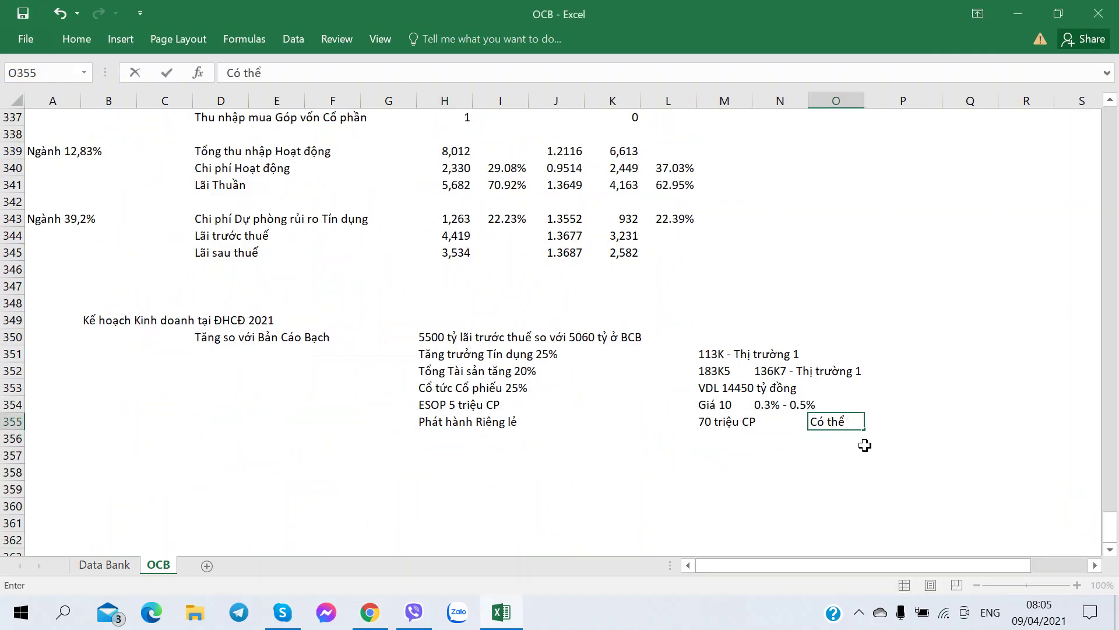
{"action": "type", "text": " Room chạm 30%"}
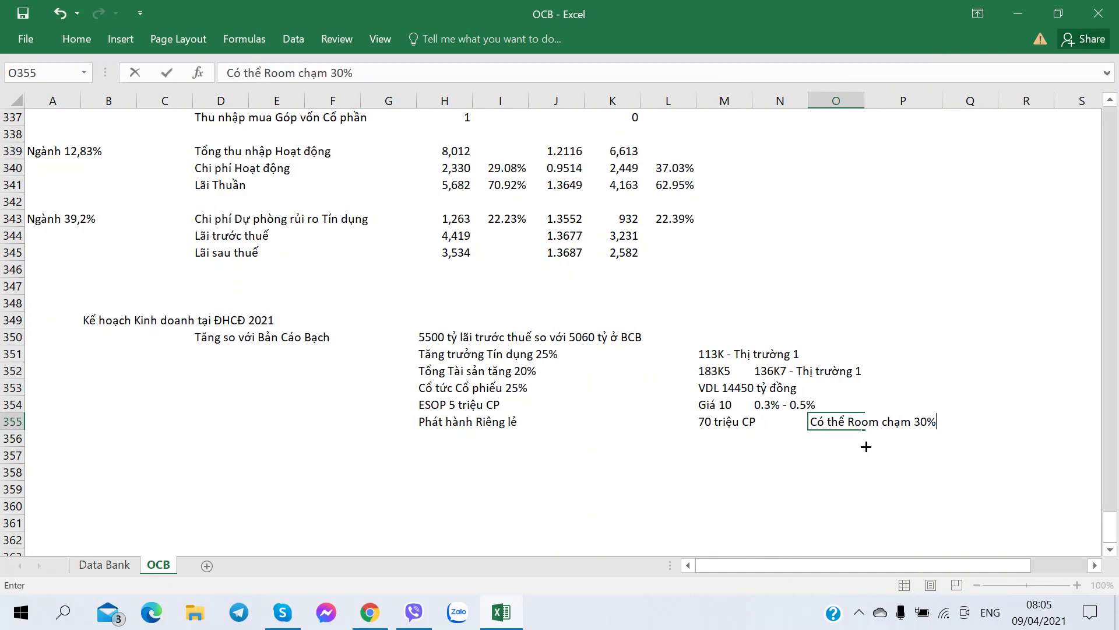
Read the article's paragraph on the added capital and enter "Bổ sung thêm gần 3500 tỷ" in M356.
{"action": "key", "text": "alt+Tab"}
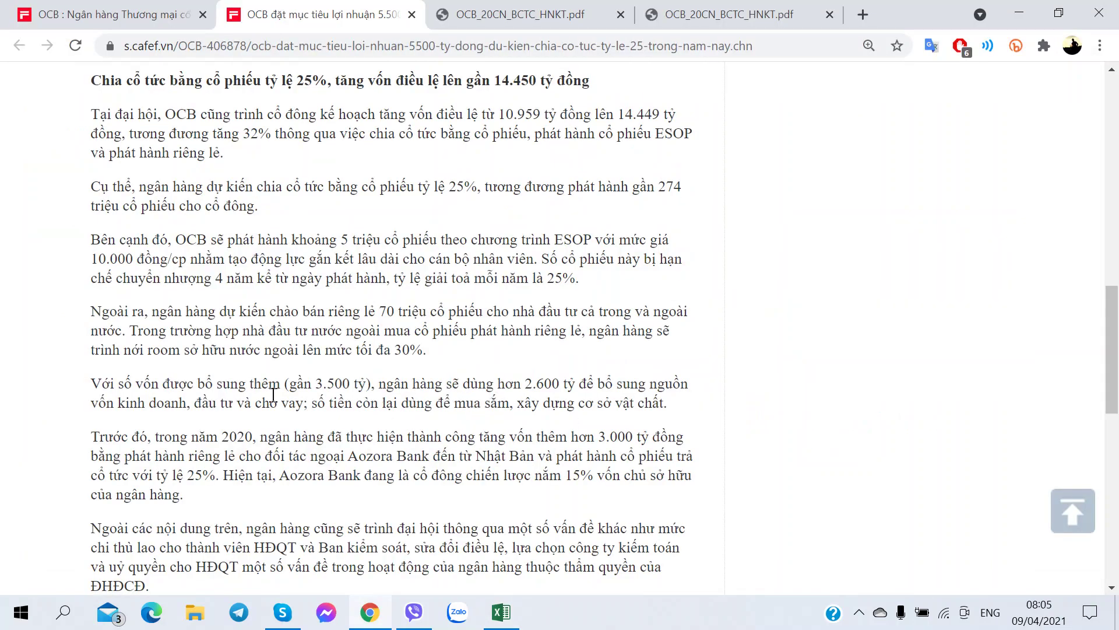
{"action": "scroll", "coordinate": [273, 395], "scroll_direction": "down", "scroll_amount": 1}
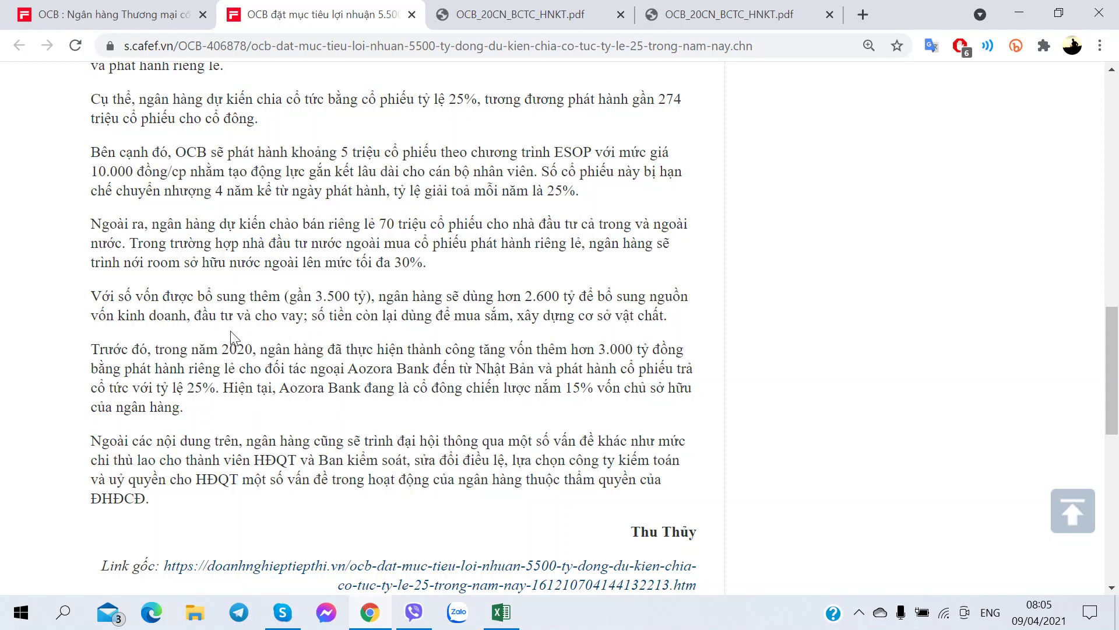
{"action": "key", "text": "alt+Tab"}
{"action": "left_click", "coordinate": [701, 442]}
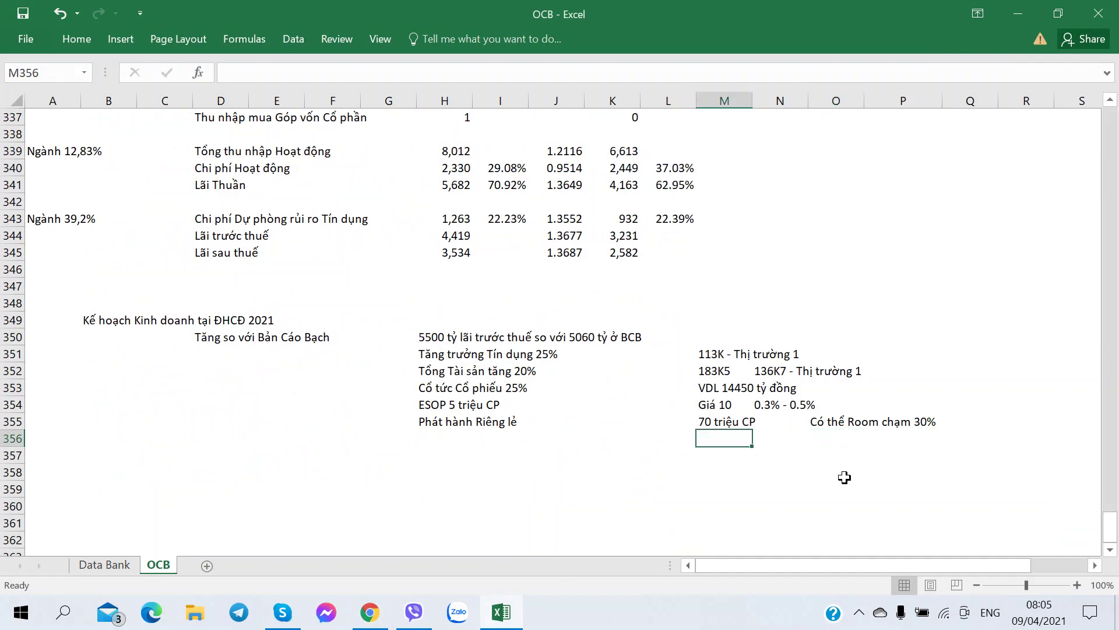
{"action": "type", "text": "Bổ sung thêm"}
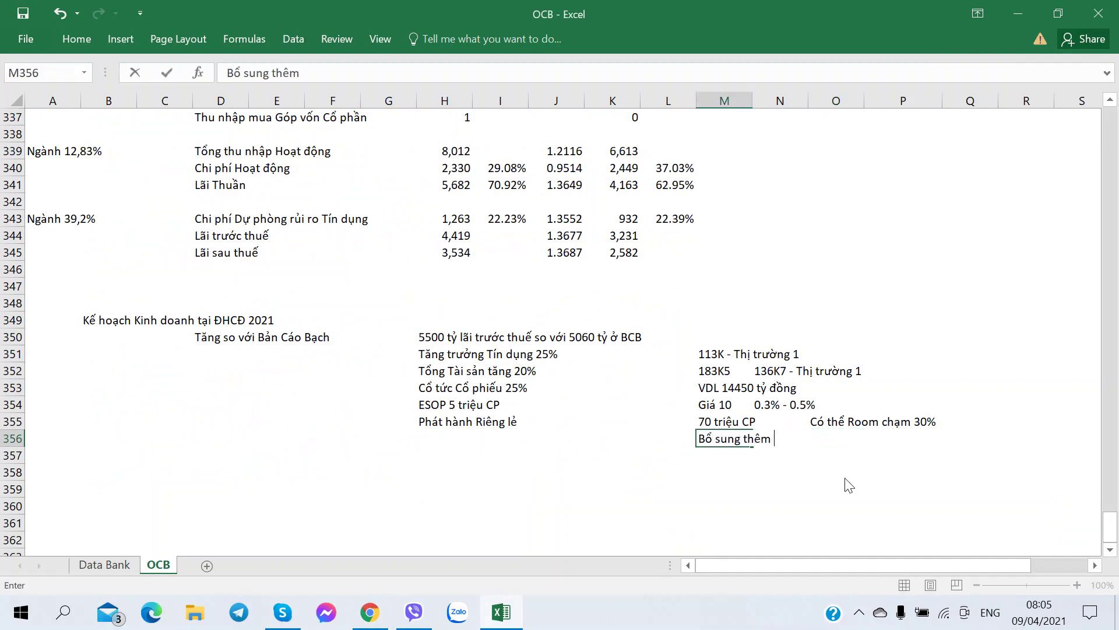
{"action": "key", "text": "alt+Tab"}
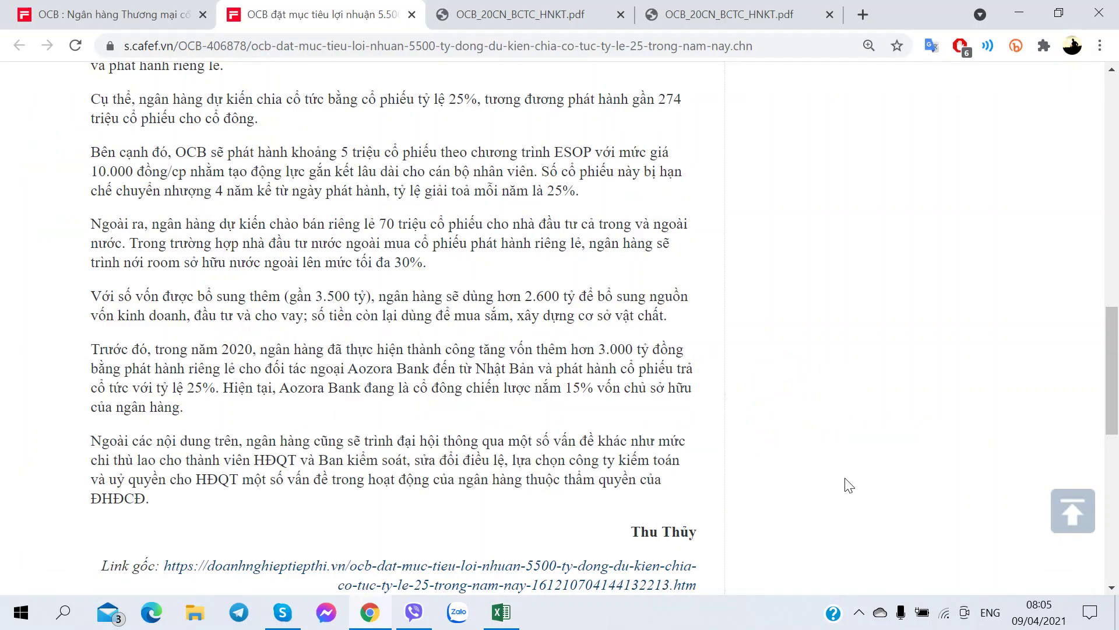
{"action": "key", "text": "alt+Tab"}
{"action": "type", "text": "ga"}
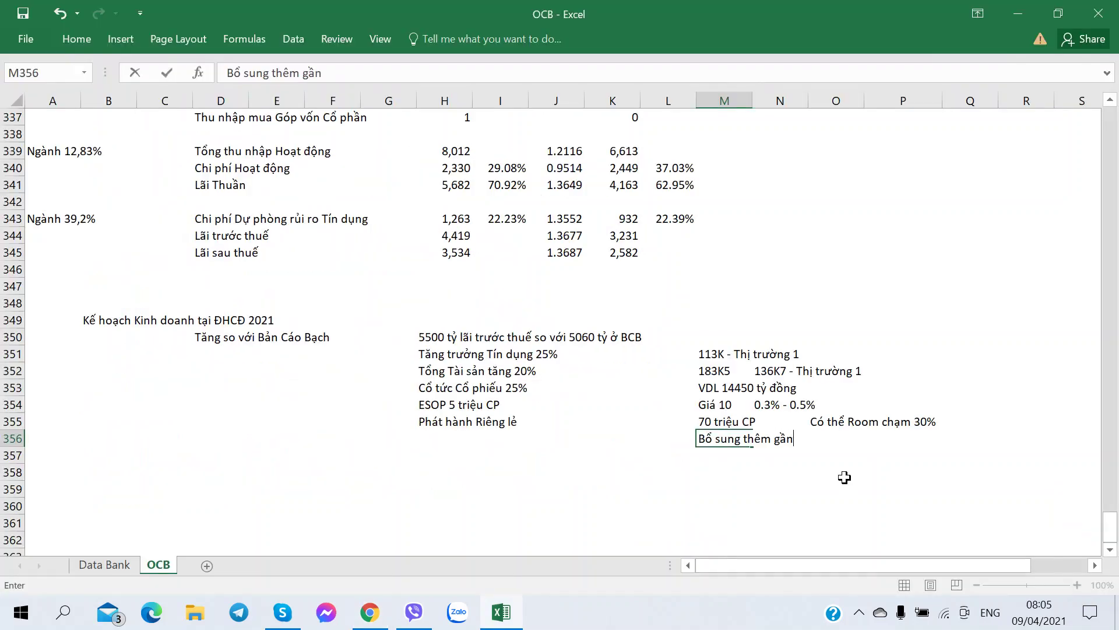
{"action": "type", "text": "n 3500 tỷ"}
{"action": "key", "text": "Return"}
Compare the private placement row's entries with the article's paragraph on the private offering.
{"action": "key", "text": "alt+Tab"}
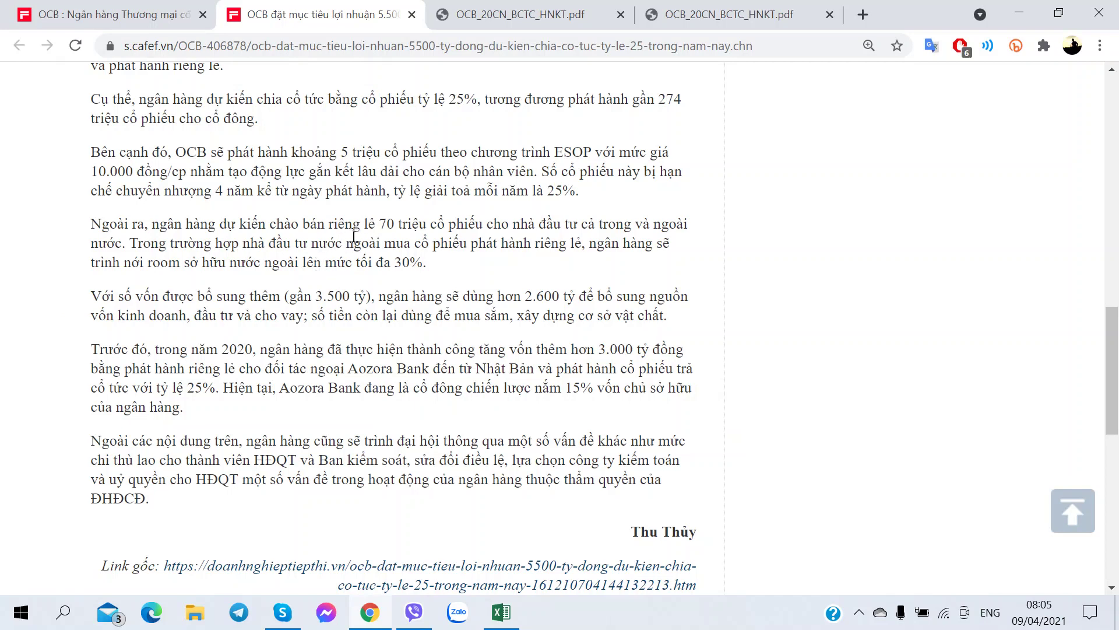
{"action": "key", "text": "alt+Tab"}
{"action": "left_click", "coordinate": [443, 424]}
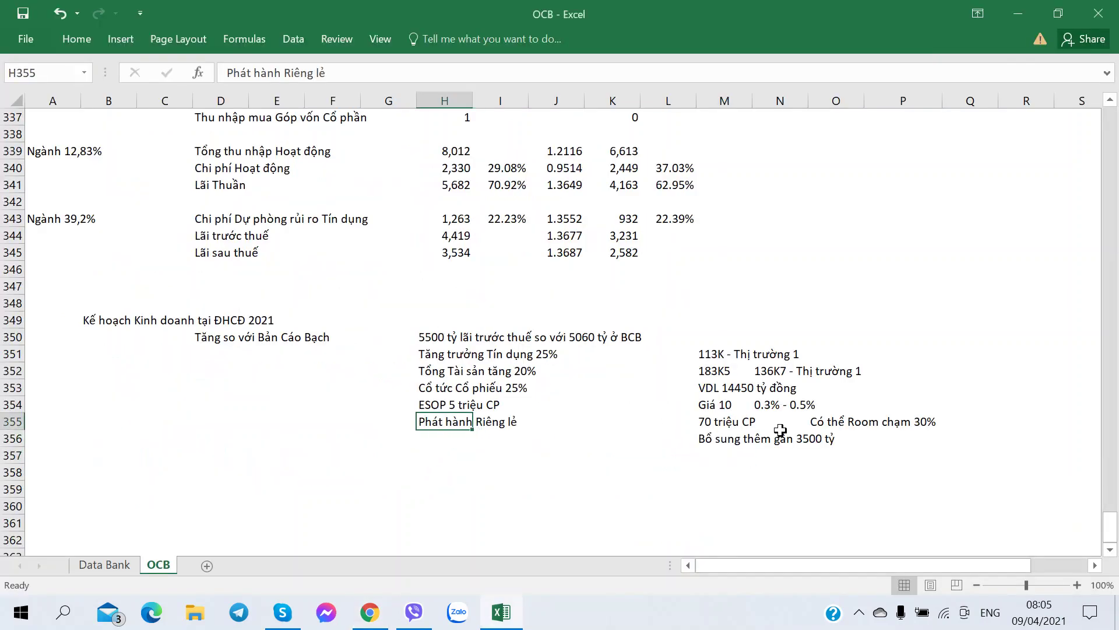
{"action": "left_click", "coordinate": [723, 424]}
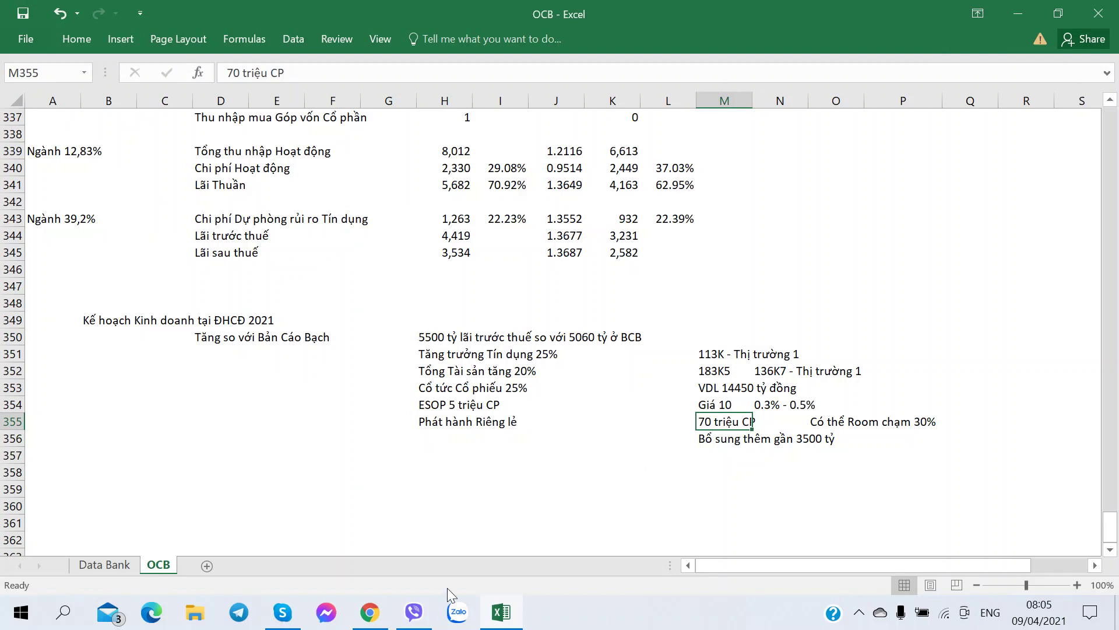
Calculate the planned 2021 after-tax profit in H359 with the formula =5500*80%.
{"action": "left_click", "coordinate": [394, 472]}
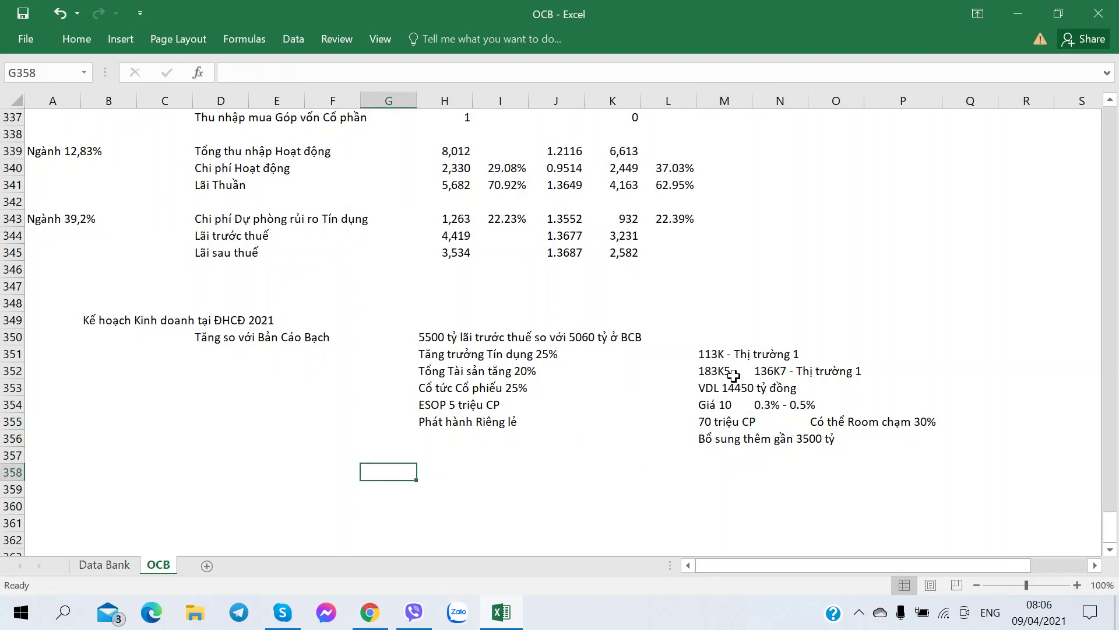
{"action": "left_click", "coordinate": [427, 475]}
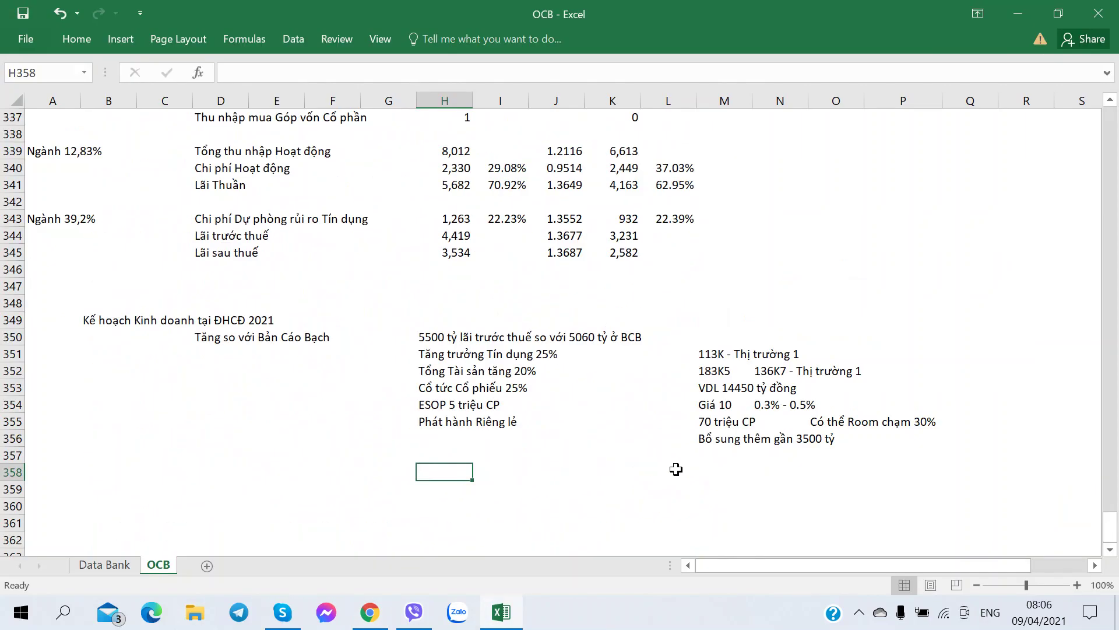
{"action": "key", "text": "Down"}
{"action": "type", "text": "=5500"}
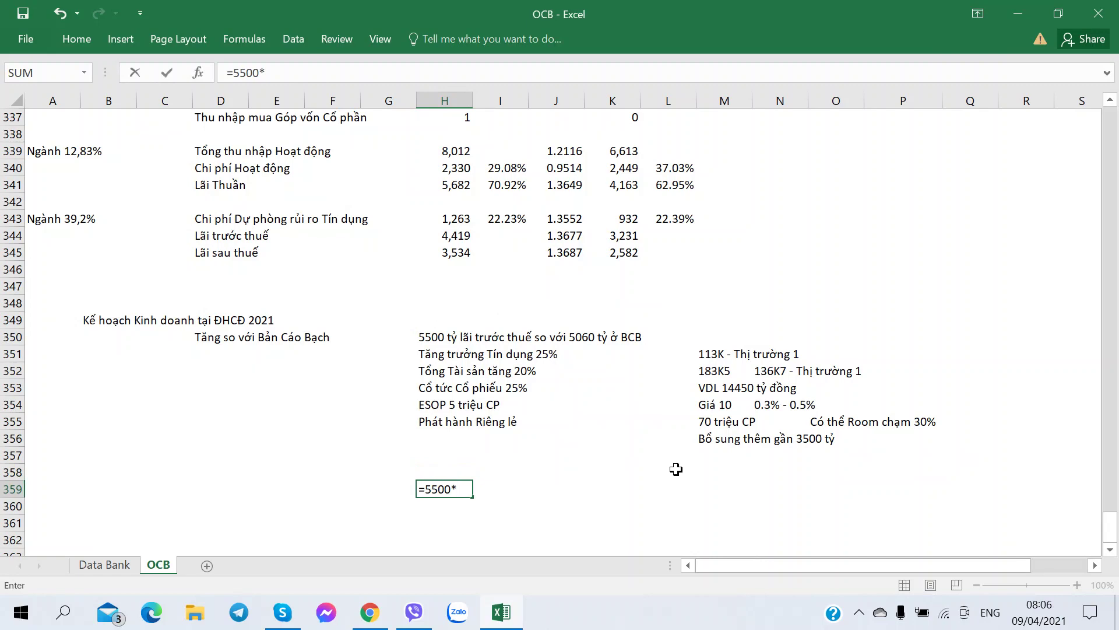
{"action": "type", "text": "*80%"}
{"action": "key", "text": "ctrl+Return"}
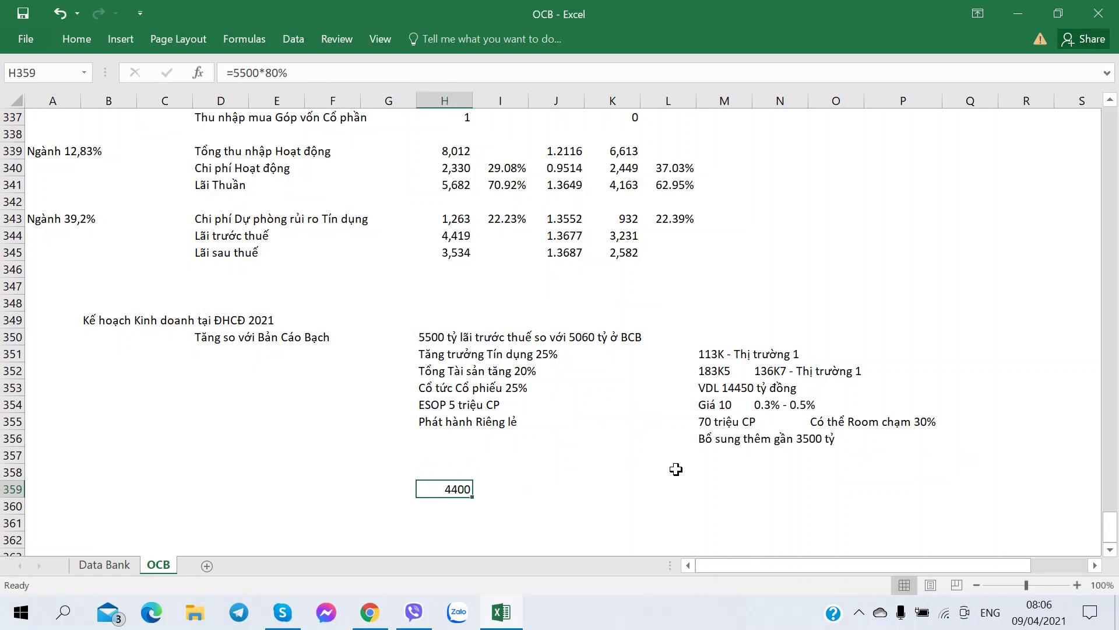
Review the article's remaining paragraphs on the capital increase and other meeting matters alongside the plan notes.
{"action": "key", "text": "alt+Tab"}
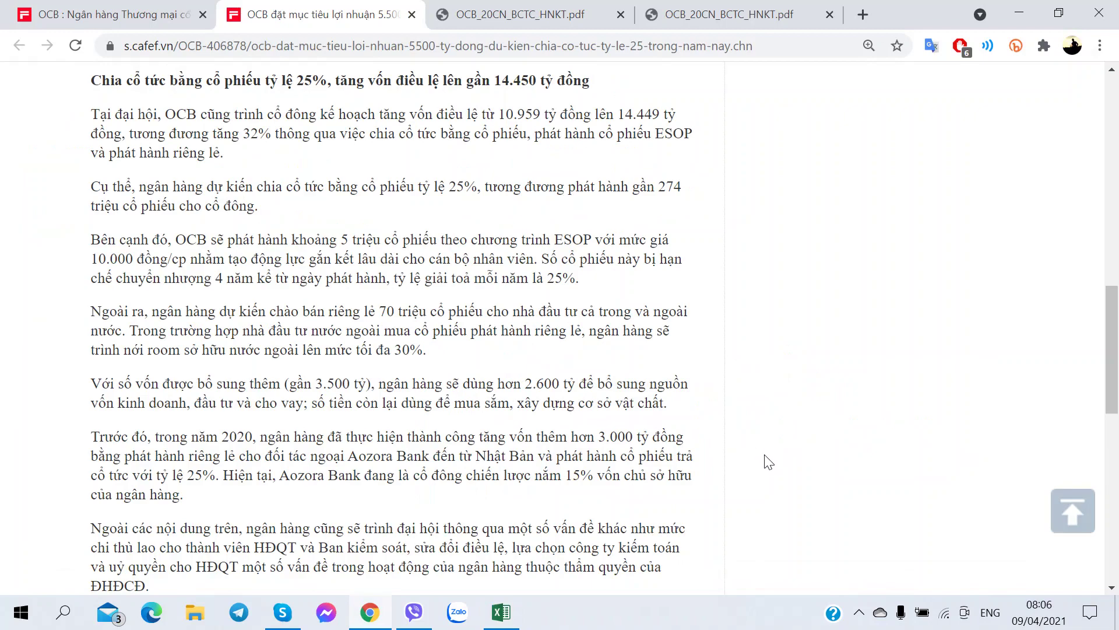
{"action": "key", "text": "alt+Tab"}
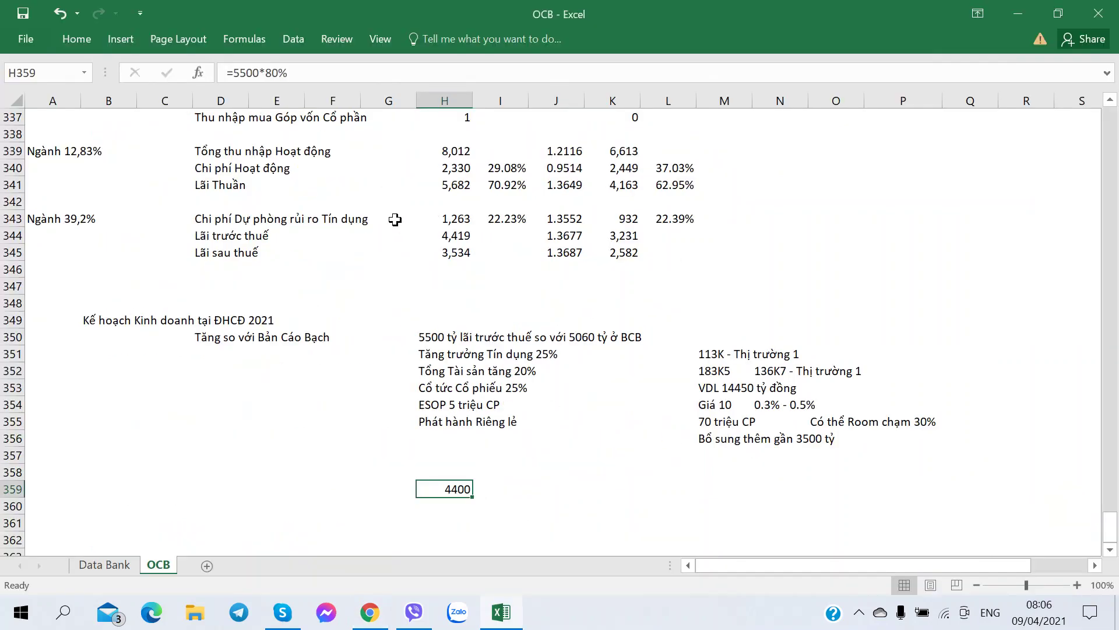
{"action": "key", "text": "alt+Tab"}
{"action": "scroll", "coordinate": [484, 352], "scroll_direction": "down", "scroll_amount": 3}
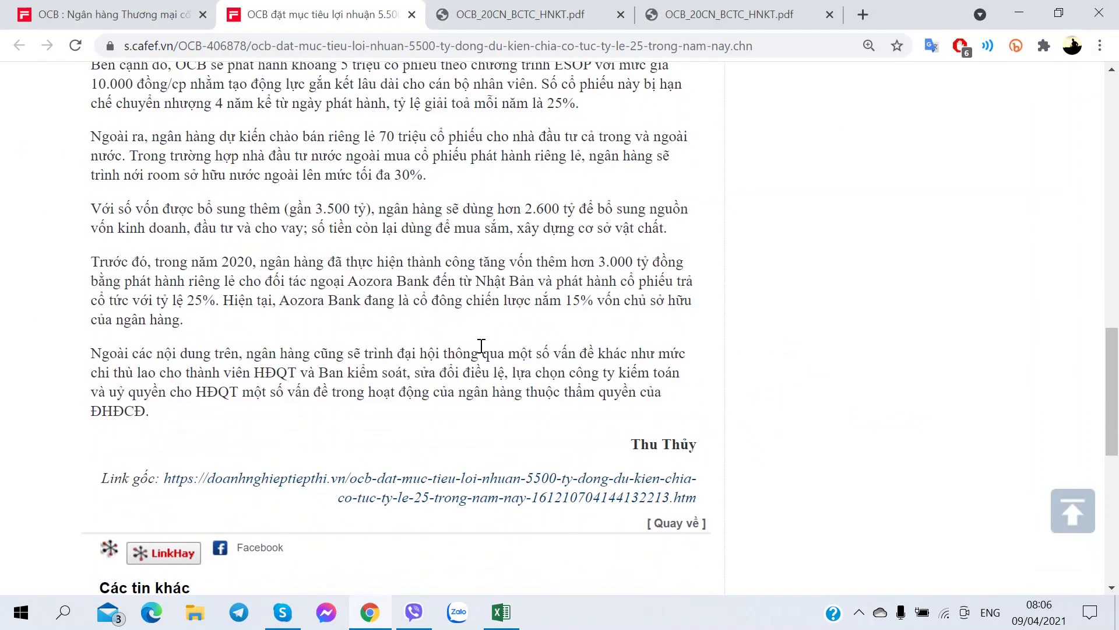
{"action": "key", "text": "alt+Tab"}
{"action": "key", "text": "alt+Tab"}
{"action": "key", "text": "alt+Tab"}
Look up OCB's latest share price on its CafeF quote page and set the price in P3 to 24.75.
{"action": "scroll", "coordinate": [781, 263], "scroll_direction": "up", "scroll_amount": 20}
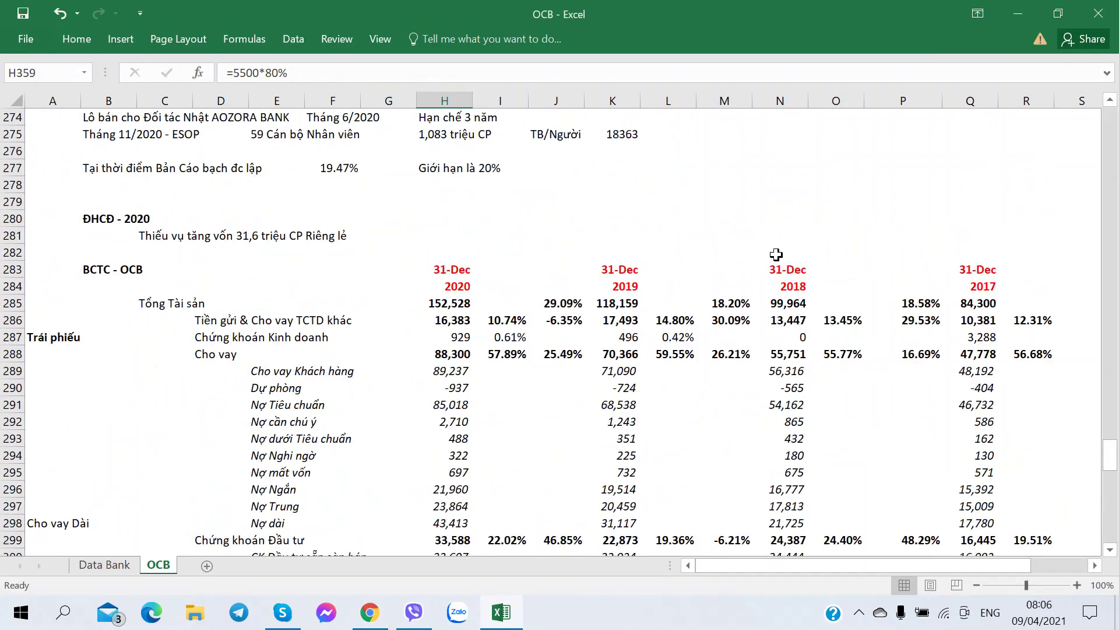
{"action": "scroll", "coordinate": [774, 244], "scroll_direction": "up", "scroll_amount": 20}
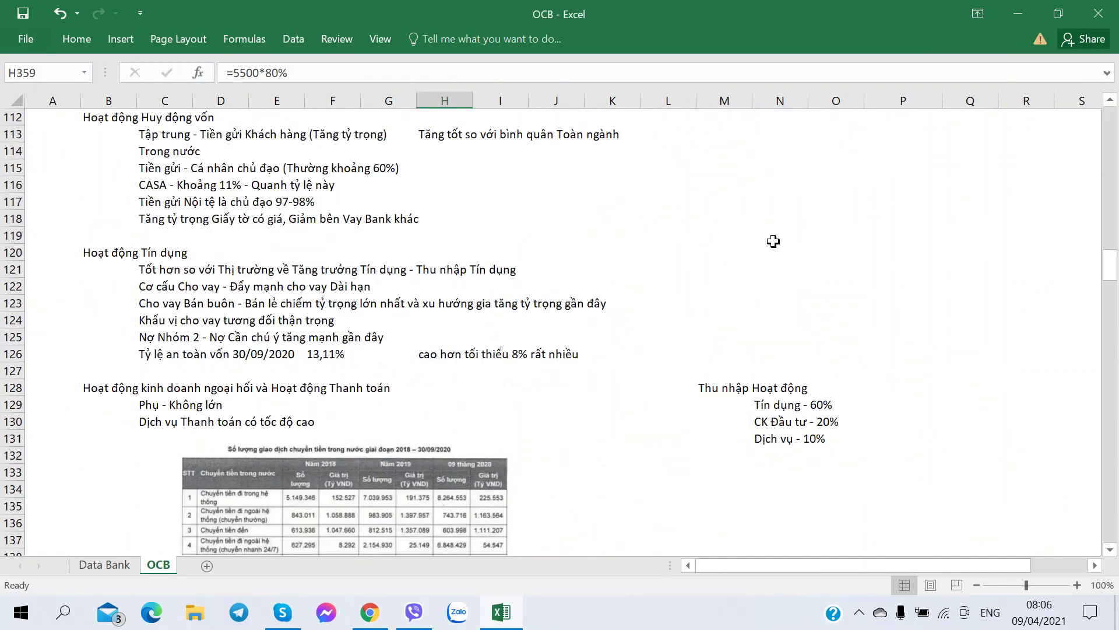
{"action": "scroll", "coordinate": [767, 238], "scroll_direction": "up", "scroll_amount": 15}
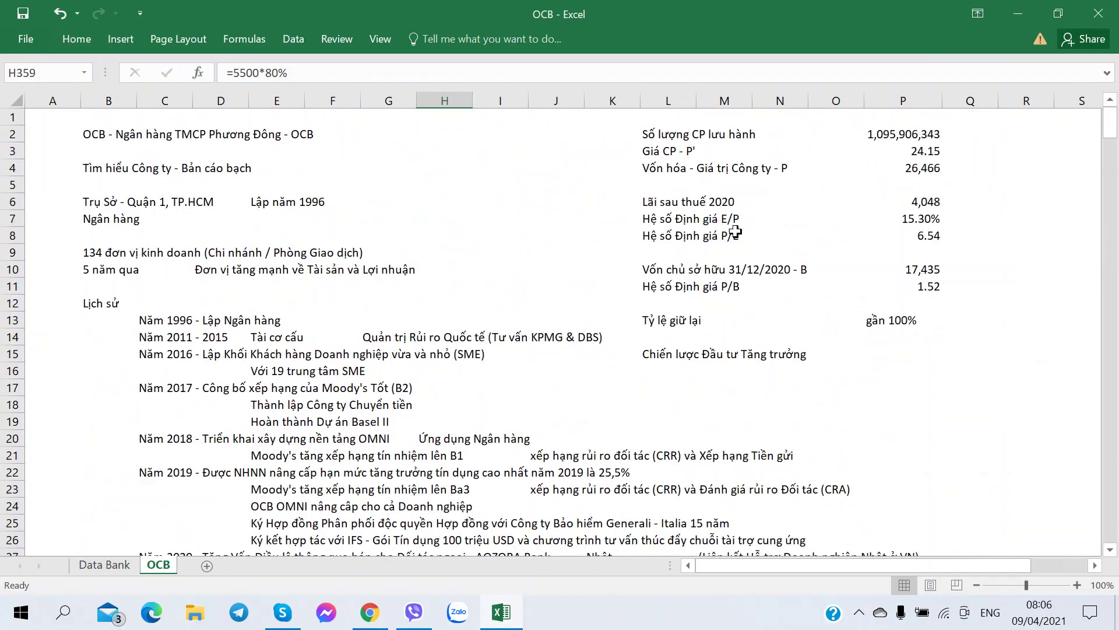
{"action": "left_click", "coordinate": [907, 150]}
{"action": "key", "text": "alt+Tab"}
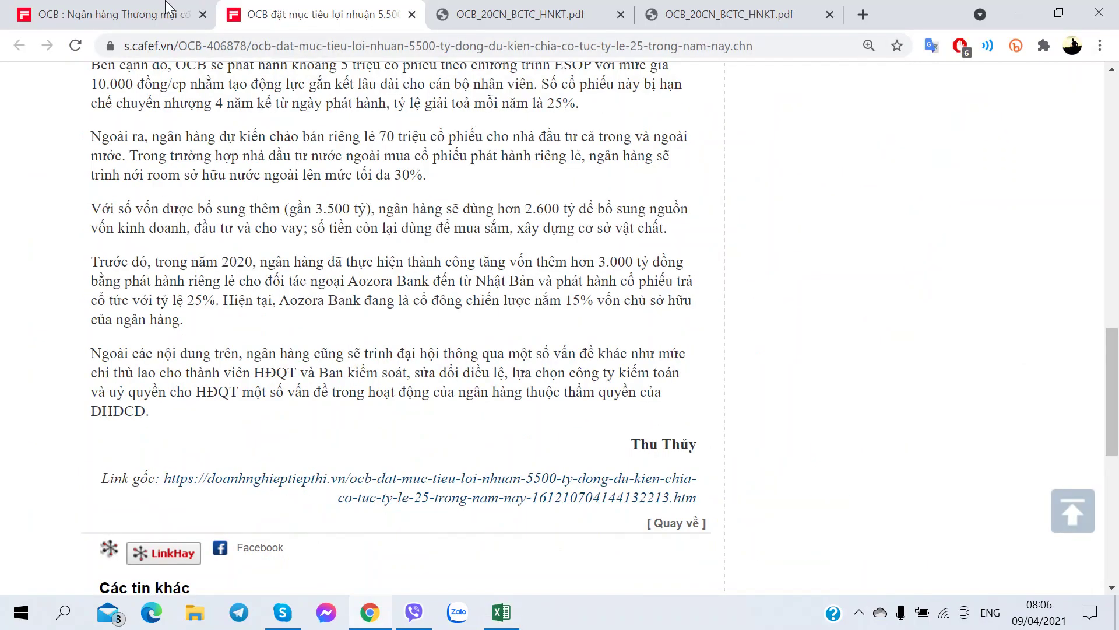
{"action": "left_click", "coordinate": [130, 13]}
{"action": "scroll", "coordinate": [128, 147], "scroll_direction": "up", "scroll_amount": 8}
{"action": "scroll", "coordinate": [128, 148], "scroll_direction": "up", "scroll_amount": 7}
{"action": "scroll", "coordinate": [128, 148], "scroll_direction": "down", "scroll_amount": 4}
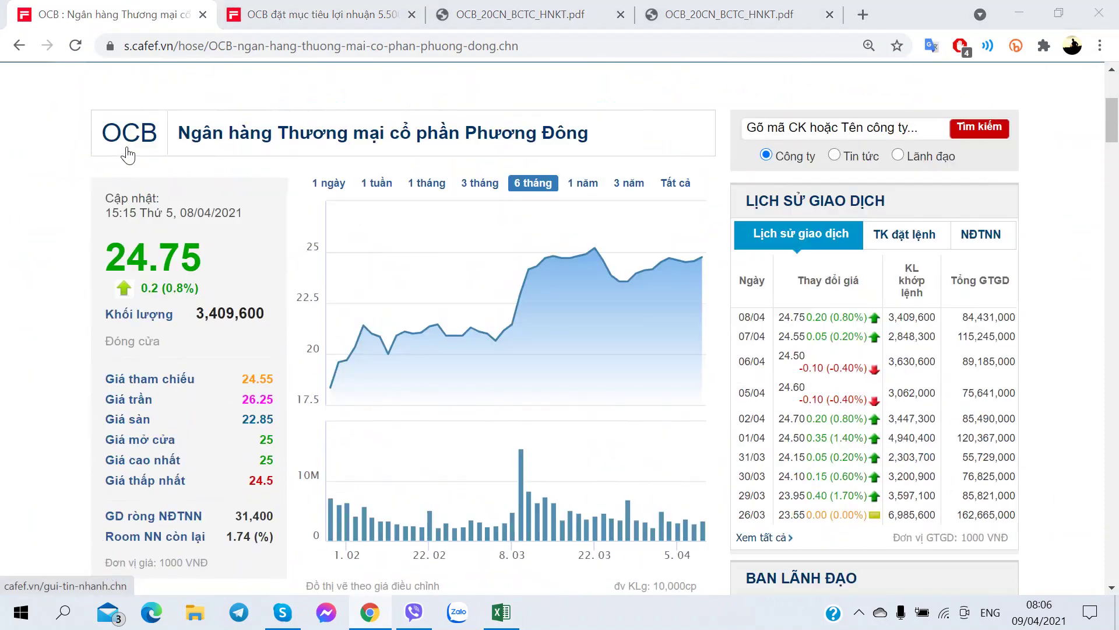
{"action": "key", "text": "alt+Tab"}
{"action": "type", "text": "24.75"}
{"action": "key", "text": "Return"}
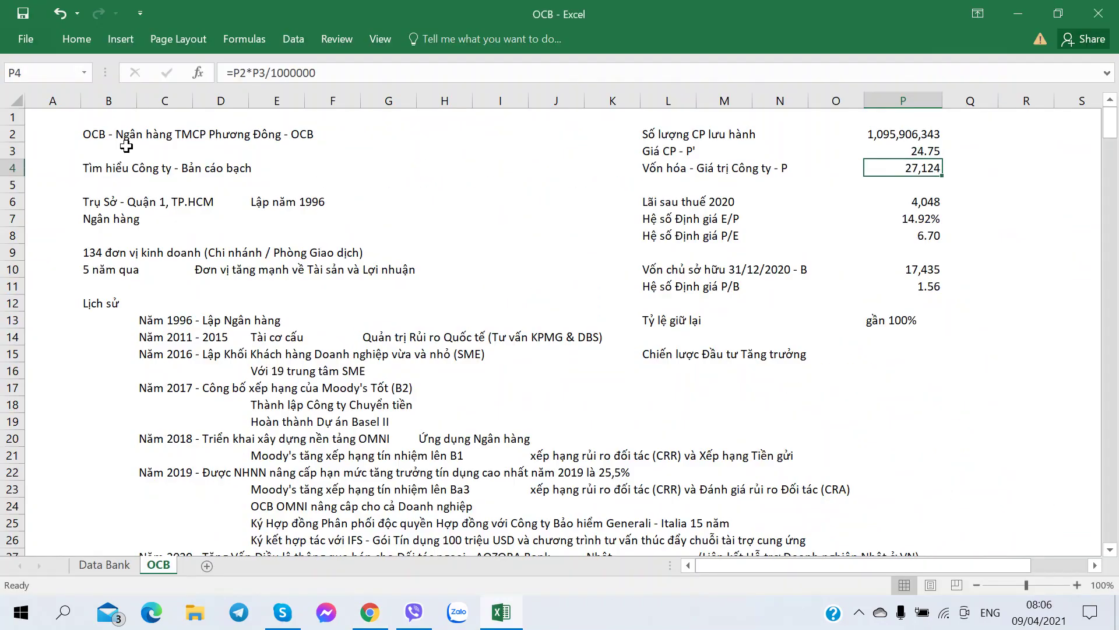
Examine the 2020 after-tax profit and the E/P valuation row in the valuation block.
{"action": "key", "text": "Down"}
{"action": "key", "text": "Down"}
{"action": "key", "text": "Down"}
{"action": "key", "text": "Up"}
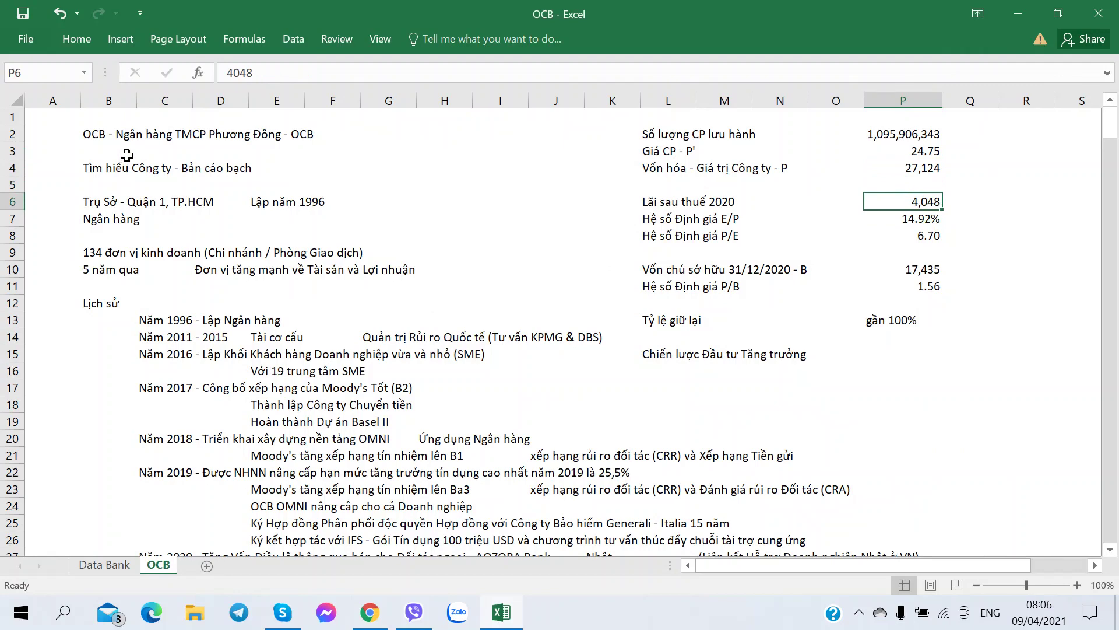
{"action": "left_click", "coordinate": [982, 205]}
{"action": "left_click", "coordinate": [1035, 205]}
{"action": "left_click", "coordinate": [665, 217]}
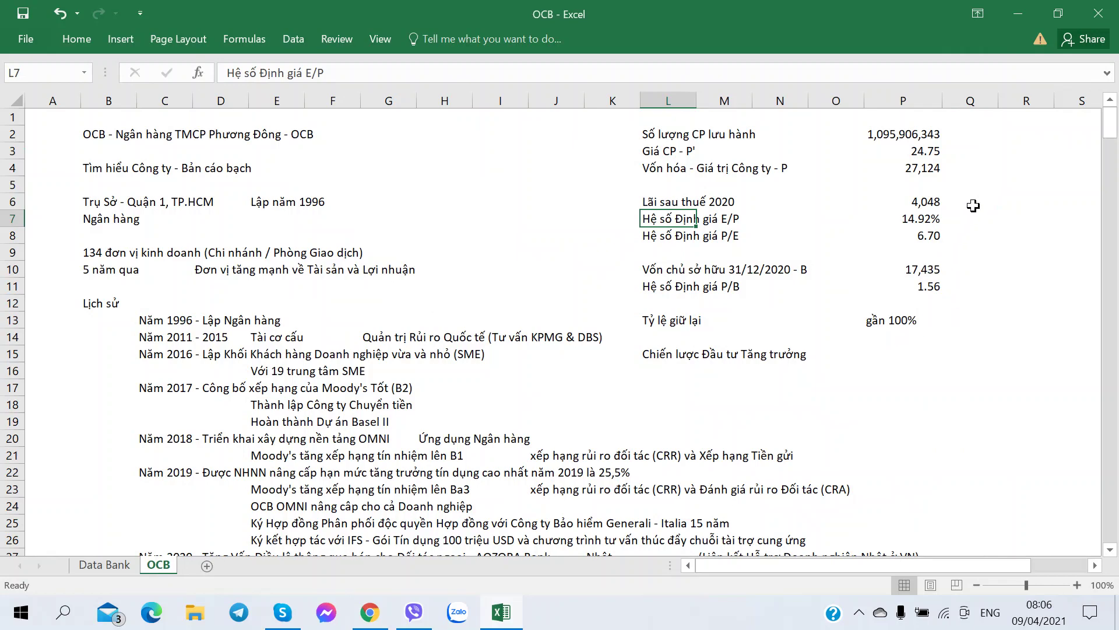
Add the forecast profit label "LNST2021F" in R6, beside the 2020 after-tax profit.
{"action": "left_click", "coordinate": [973, 213]}
{"action": "left_click", "coordinate": [1027, 205]}
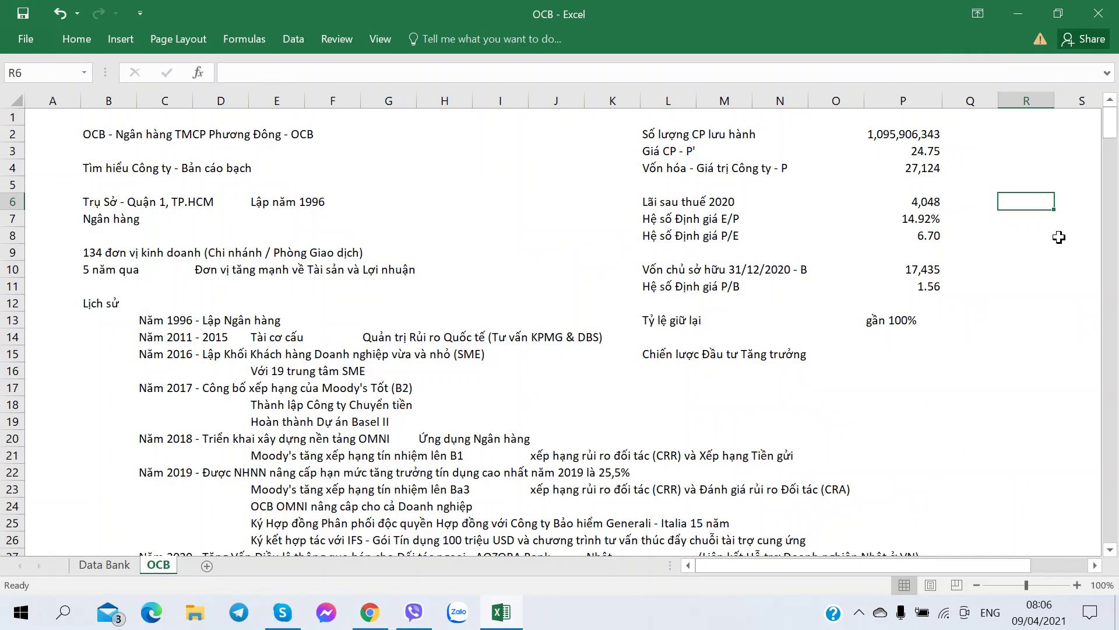
{"action": "type", "text": "LS"}
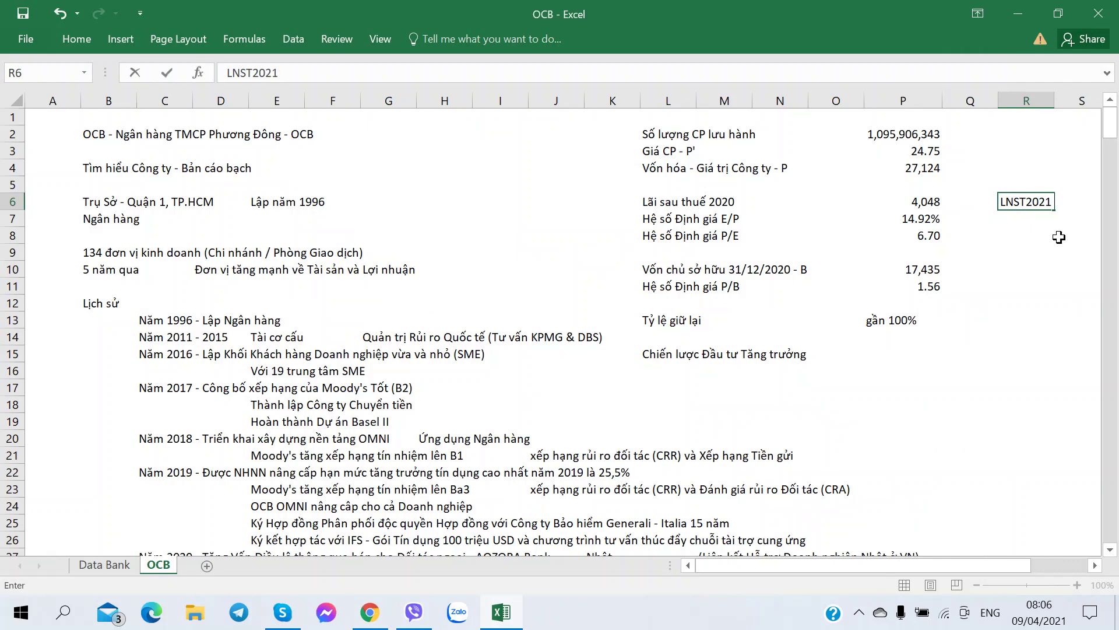
{"action": "key", "text": "Right"}
{"action": "key", "text": "Left"}
{"action": "key", "text": "Right"}
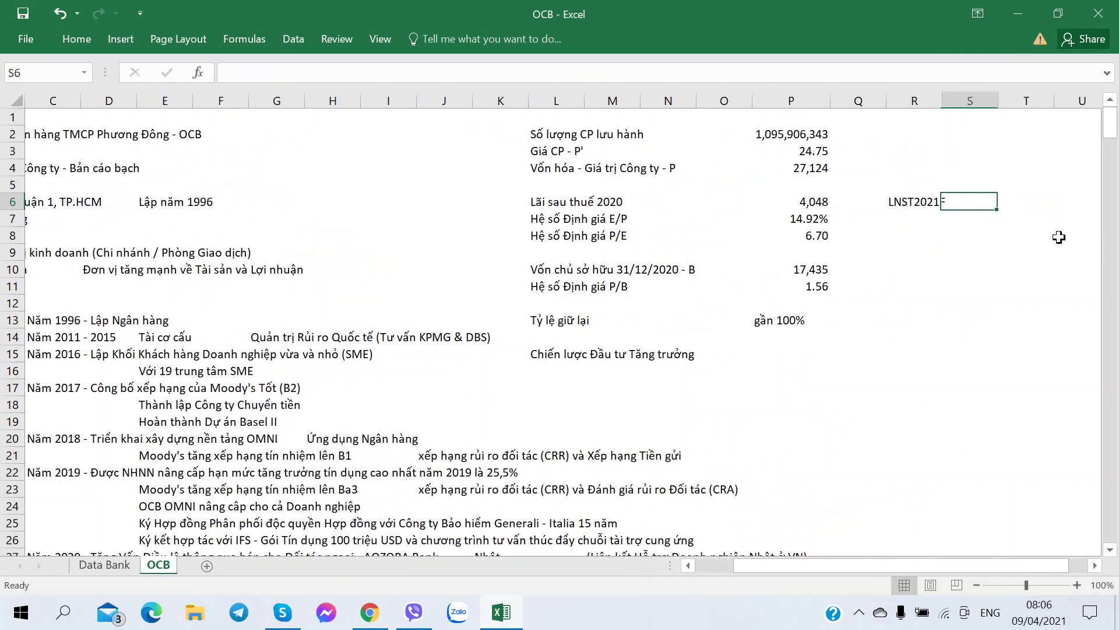
{"action": "key", "text": "Left"}
{"action": "key", "text": "Right"}
{"action": "key", "text": "Right"}
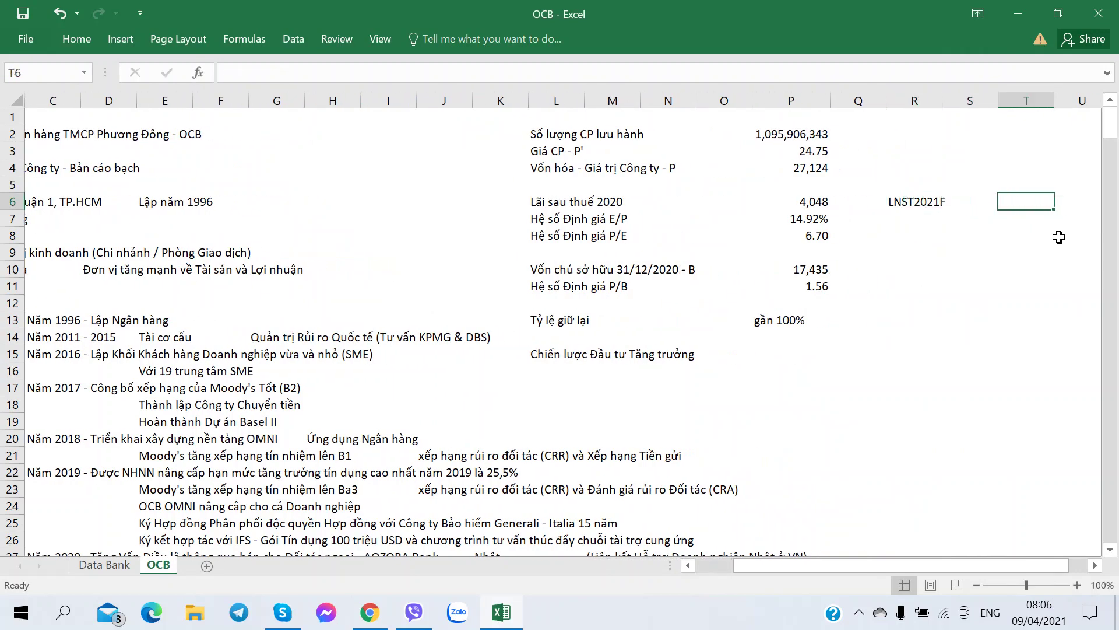
Enter 4400 in T6 as the forecast 2021 after-tax profit.
{"action": "key", "text": "alt+Tab"}
{"action": "key", "text": "alt+Tab"}
{"action": "type", "text": "4"}
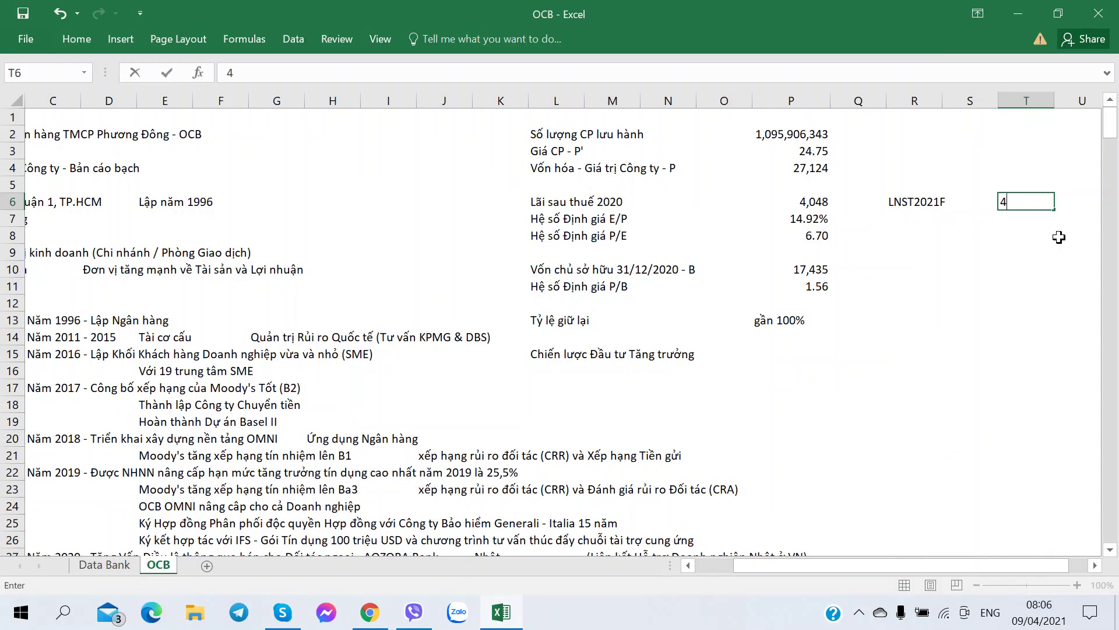
{"action": "type", "text": "4400"}
{"action": "key", "text": "Left"}
{"action": "key", "text": "Left"}
{"action": "key", "text": "Left"}
{"action": "key", "text": "Left"}
{"action": "key", "text": "Left"}
{"action": "key", "text": "Left"}
{"action": "key", "text": "Left"}
{"action": "key", "text": "Left"}
{"action": "key", "text": "Left"}
{"action": "key", "text": "Left"}
{"action": "key", "text": "Left"}
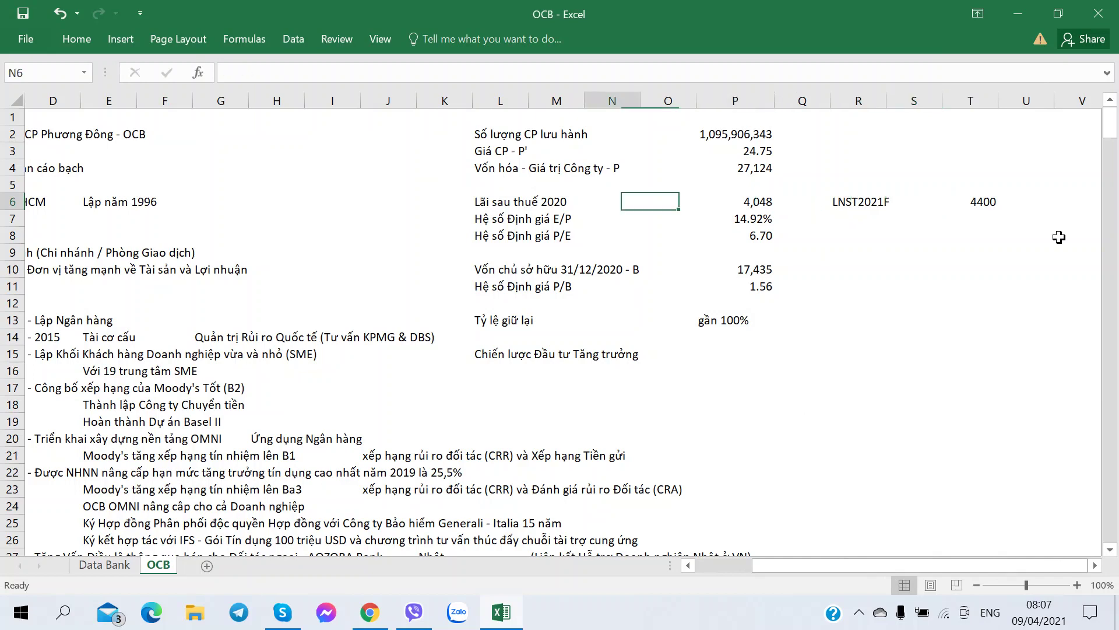
Apply the number format of the after-tax profit in P6 to the LNST2021F value in T6.
{"action": "key", "text": "Right"}
{"action": "key", "text": "Right"}
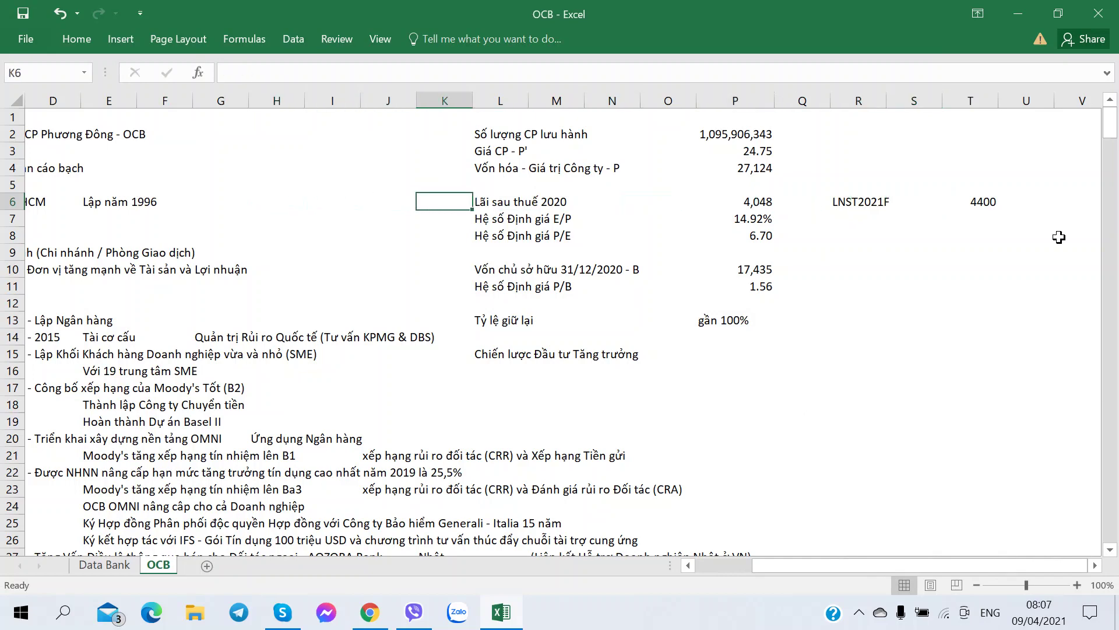
{"action": "left_click", "coordinate": [752, 205]}
{"action": "key", "text": "ctrl+c"}
{"action": "right_click", "coordinate": [956, 201]}
{"action": "left_click", "coordinate": [927, 294]}
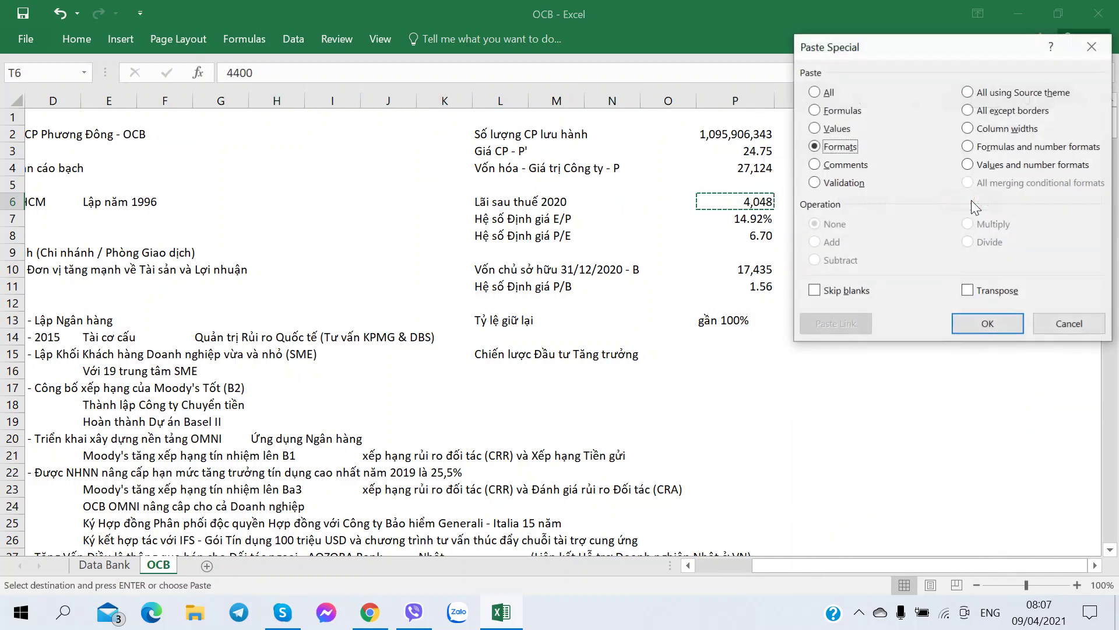
{"action": "key", "text": "Return"}
{"action": "key", "text": "Left"}
{"action": "key", "text": "Left"}
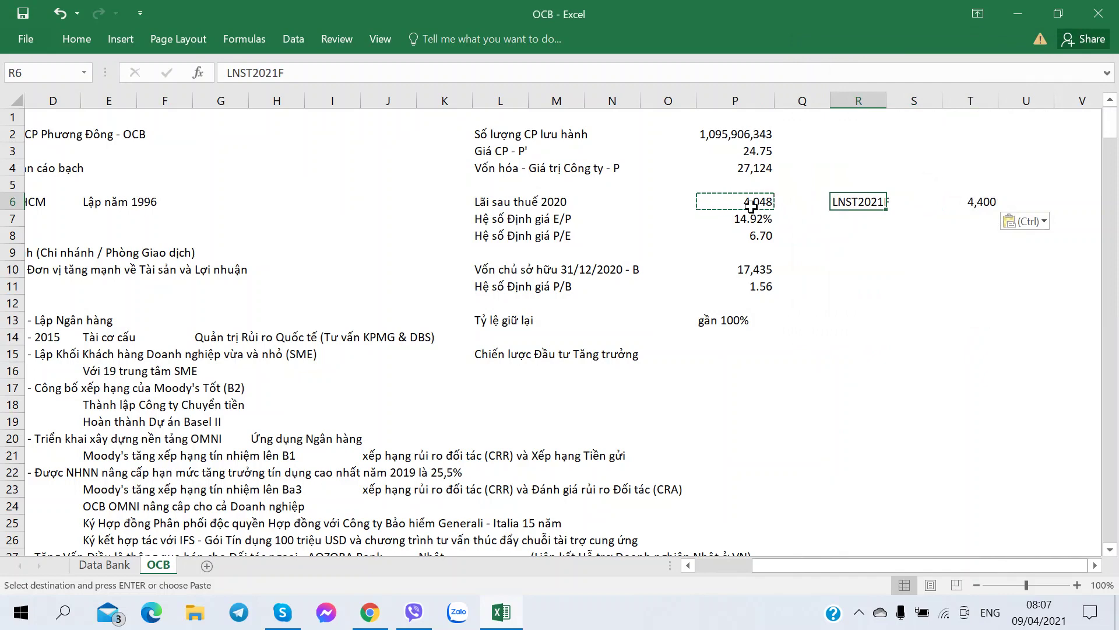
Switch to Chrome and look up OCB's 2020 after-tax profit in the income statement of OCB_20CN_BCTC_HNKT.pdf, returning to the Excel sheet.
{"action": "left_click", "coordinate": [752, 206]}
{"action": "left_click", "coordinate": [373, 613]}
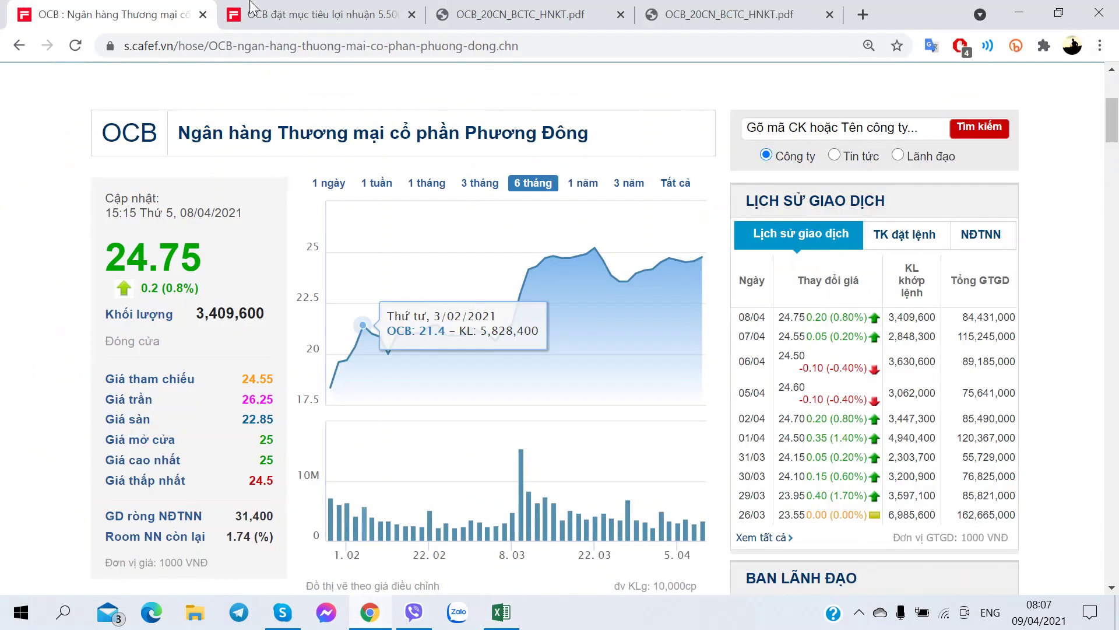
{"action": "left_click", "coordinate": [545, 8]}
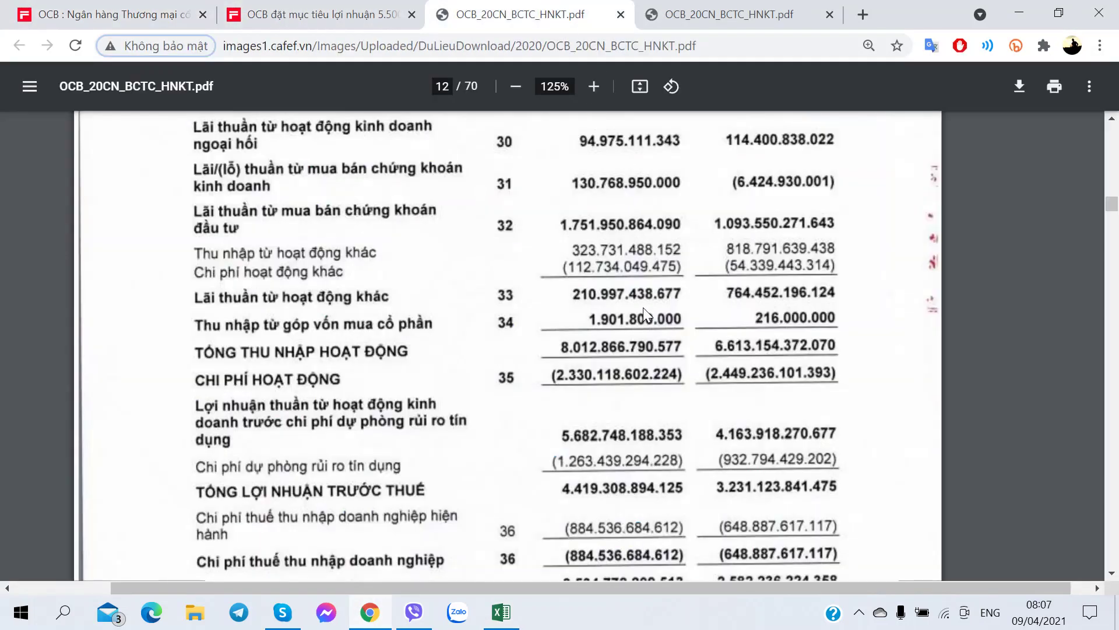
{"action": "scroll", "coordinate": [643, 307], "scroll_direction": "down", "scroll_amount": 5}
{"action": "key", "text": "alt+Tab"}
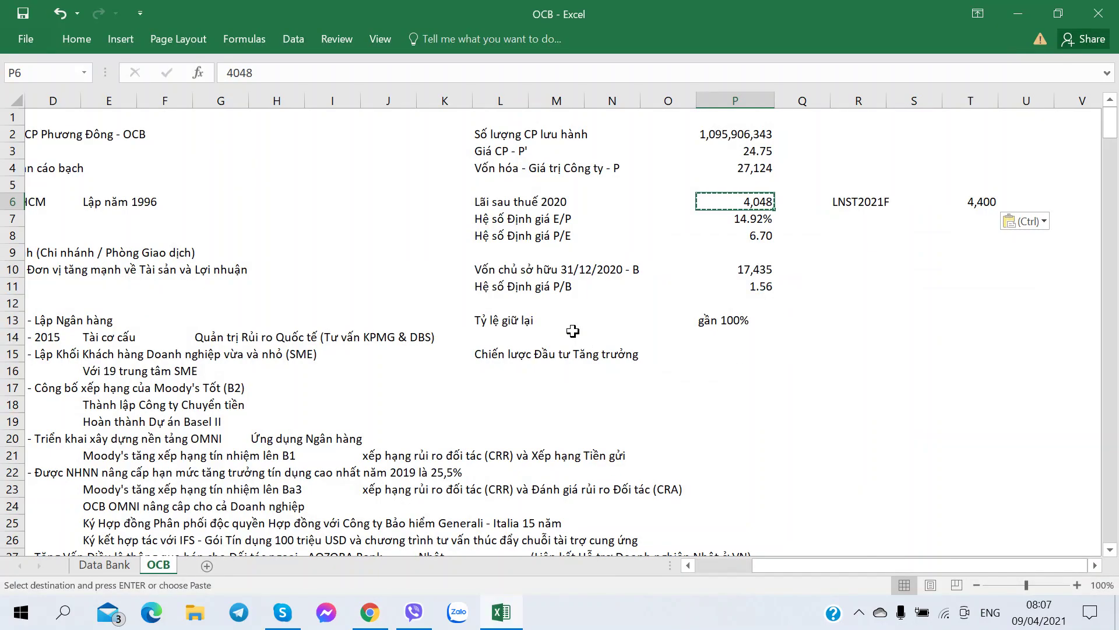
{"action": "left_click", "coordinate": [548, 203]}
{"action": "left_click", "coordinate": [759, 204]}
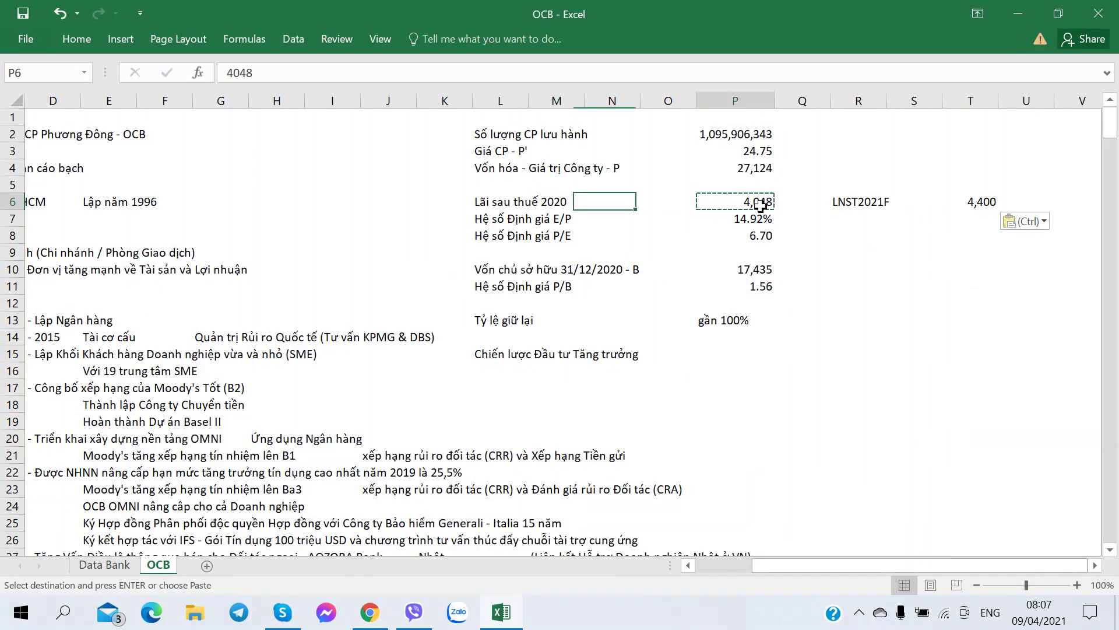
Change the after-tax profit label in L6 to "Lãi sau thuế 2021".
{"action": "left_click", "coordinate": [497, 205]}
{"action": "left_click", "coordinate": [403, 67]}
{"action": "key", "text": "BackSpace"}
{"action": "type", "text": "1"}
{"action": "key", "text": "Tab"}
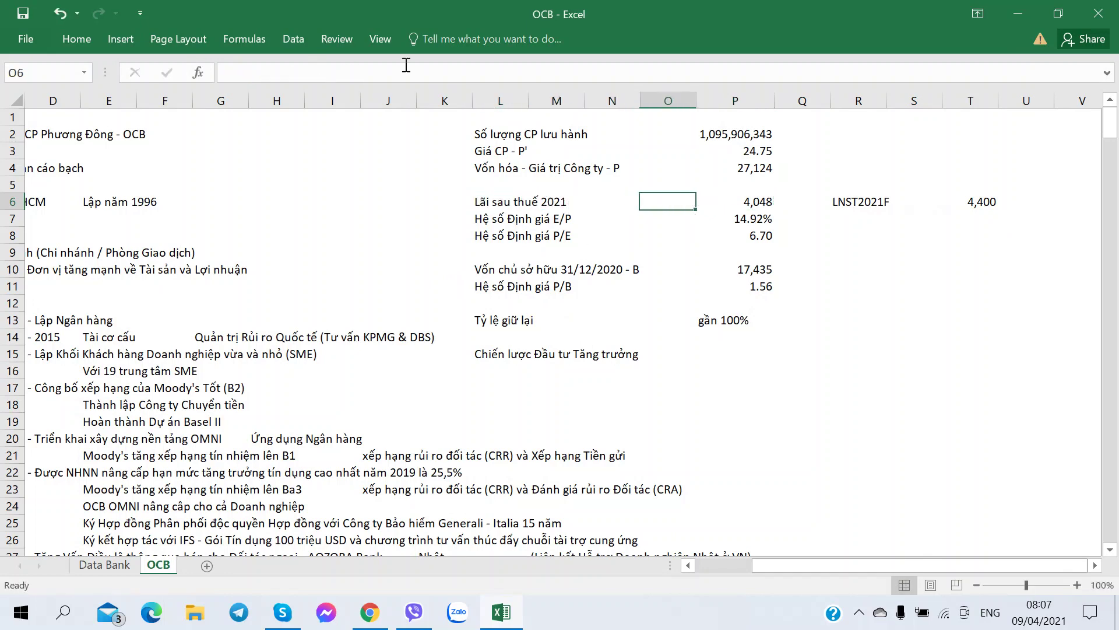
Enter 3534 in P6 as the after-tax profit and check it against the income statement PDF.
{"action": "key", "text": "Tab"}
{"action": "key", "text": "alt+Tab"}
{"action": "key", "text": "alt+Tab"}
{"action": "type", "text": "3"}
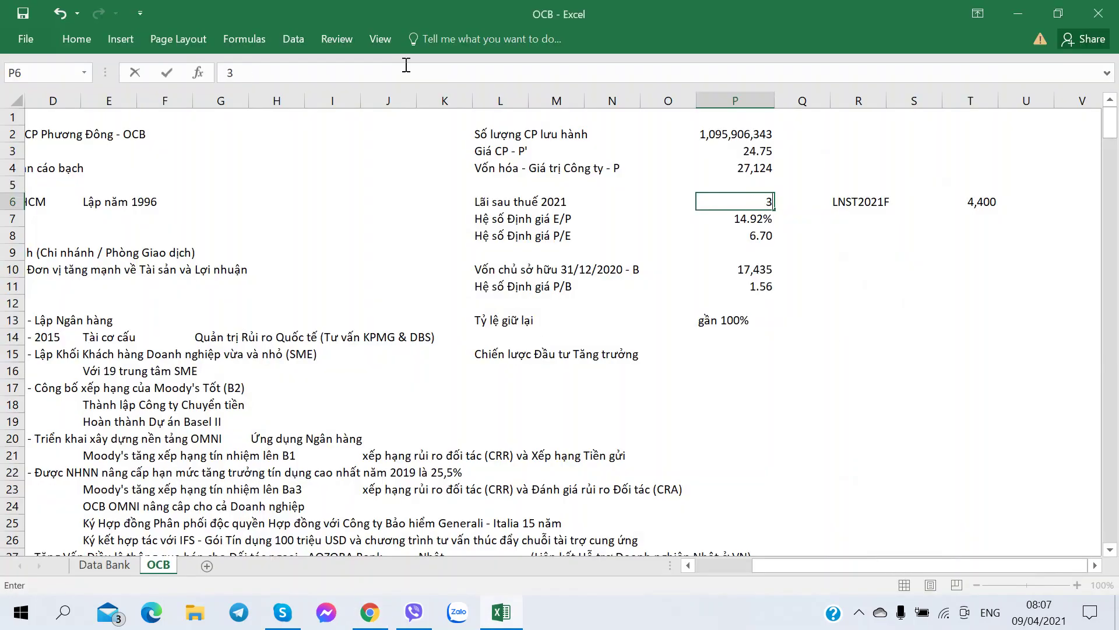
{"action": "type", "text": "534"}
{"action": "key", "text": "Tab"}
{"action": "left_click", "coordinate": [482, 202]}
{"action": "key", "text": "alt+Tab"}
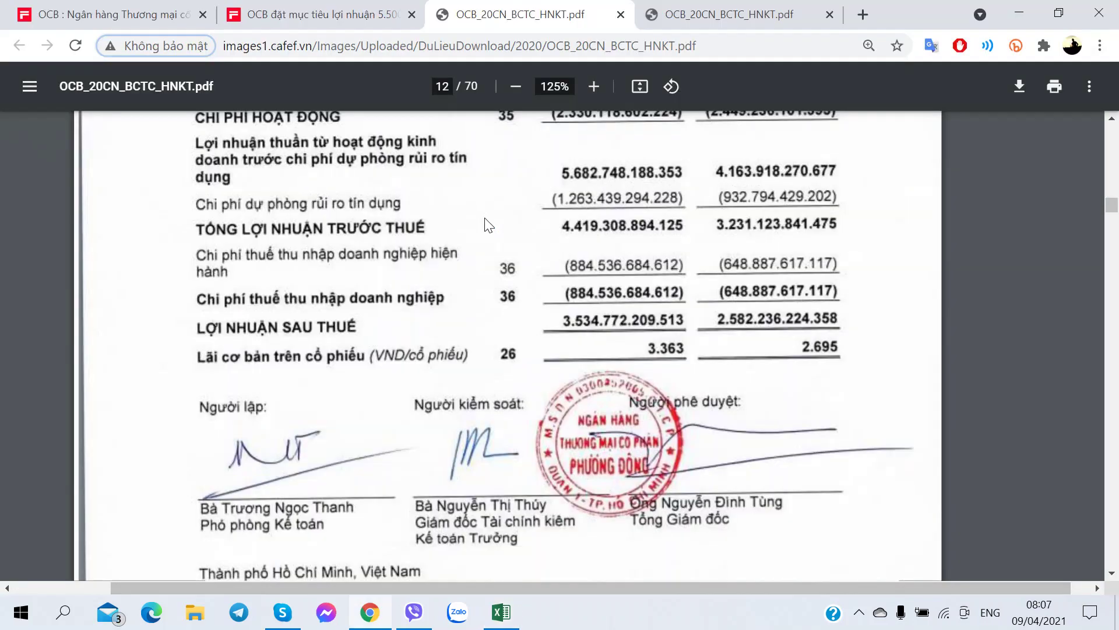
{"action": "key", "text": "alt+Tab"}
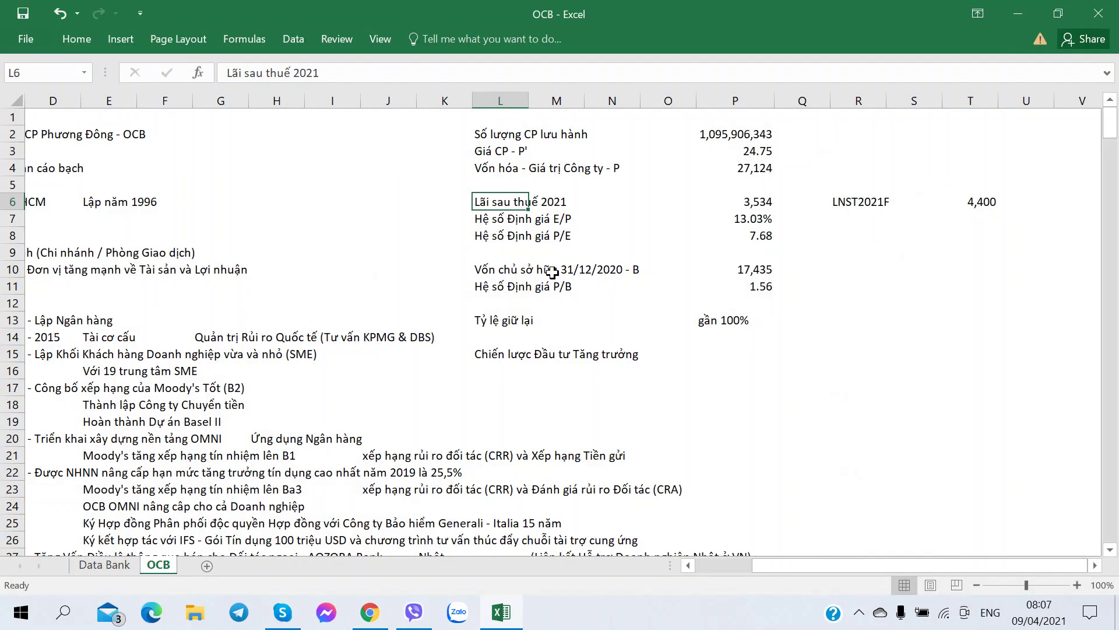
Set the after-tax profit in P6 to the 2021 forecast of 4400.
{"action": "left_click", "coordinate": [728, 217]}
{"action": "left_click", "coordinate": [751, 200]}
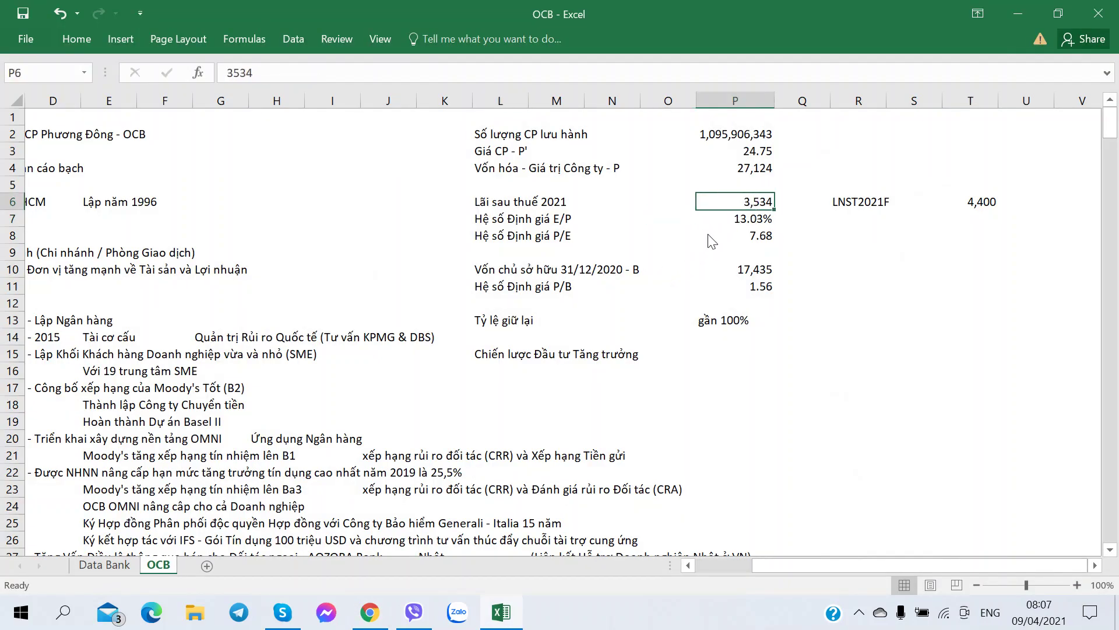
{"action": "key", "text": "alt+Tab"}
{"action": "key", "text": "alt+Tab"}
{"action": "type", "text": "4400"}
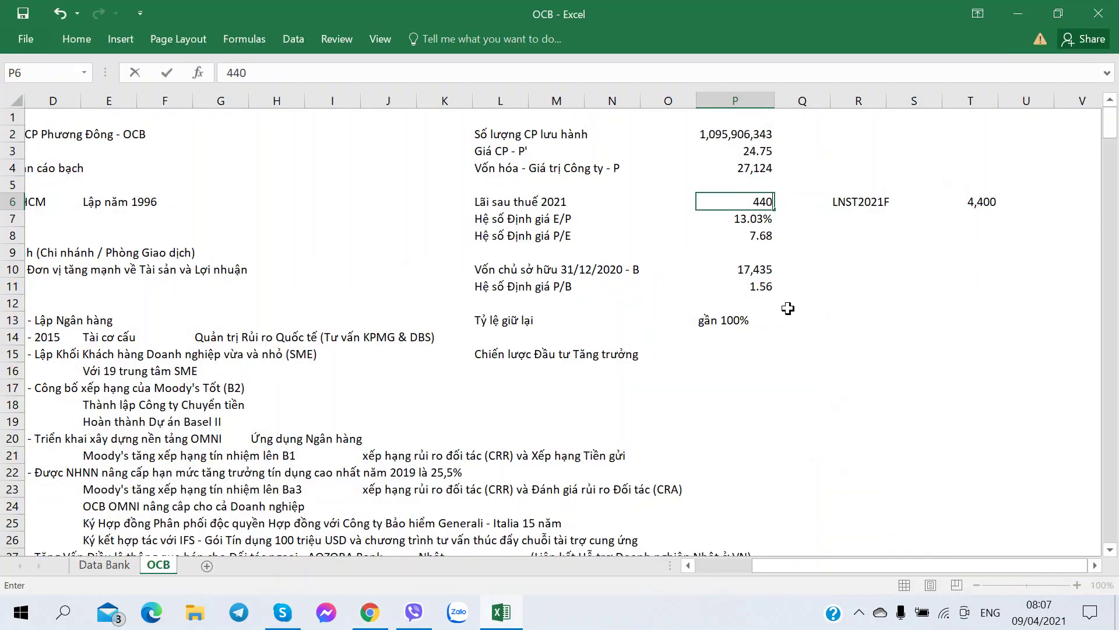
{"action": "key", "text": "Return"}
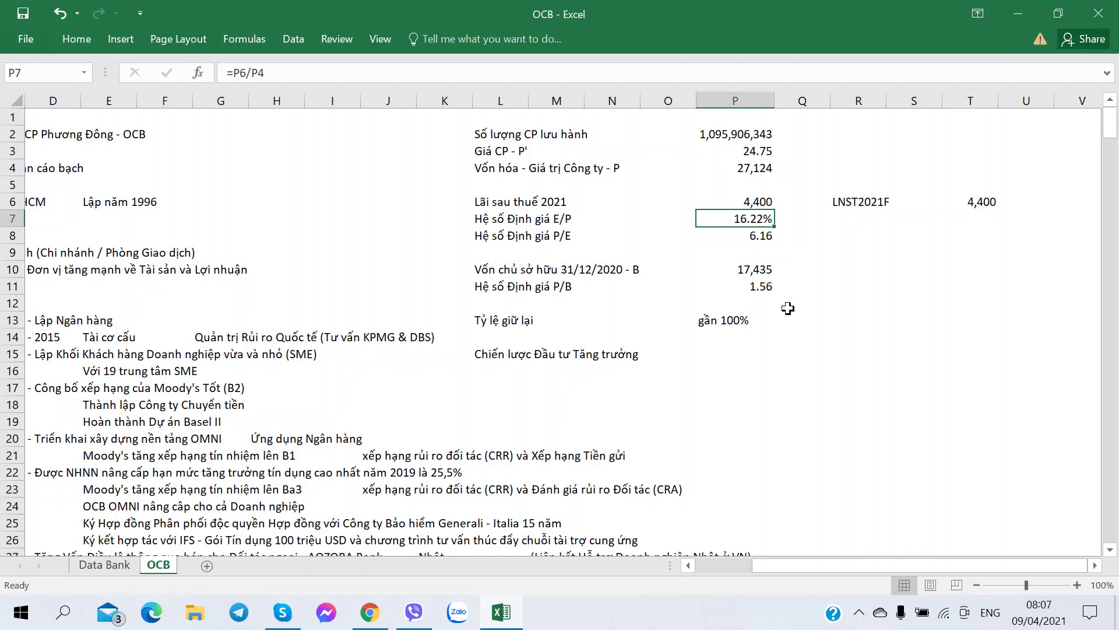
Examine the share price in P3 against the E/P valuation ratio in P7.
{"action": "key", "text": "Up"}
{"action": "key", "text": "Up"}
{"action": "key", "text": "Up"}
{"action": "key", "text": "Up"}
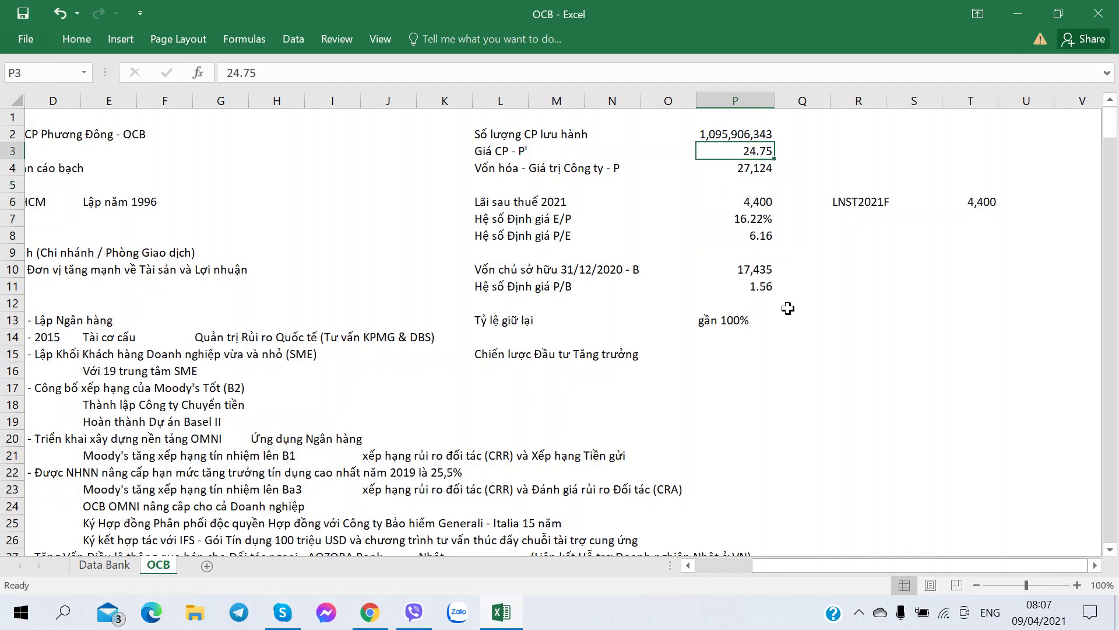
{"action": "key", "text": "Down"}
{"action": "key", "text": "Down"}
{"action": "key", "text": "Down"}
{"action": "key", "text": "Down"}
{"action": "key", "text": "Down"}
{"action": "key", "text": "Down"}
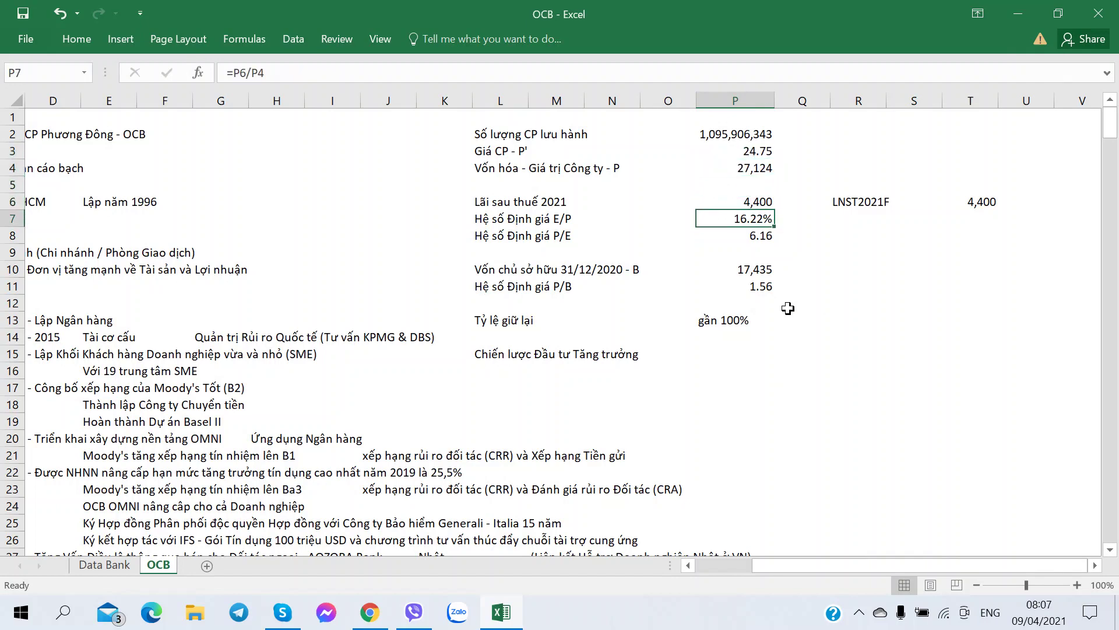
Try share prices of 28 and 30 in P3 to compare the resulting valuation ratios.
{"action": "key", "text": "Up"}
{"action": "key", "text": "Up"}
{"action": "key", "text": "Up"}
{"action": "key", "text": "Up"}
{"action": "key", "text": "Up"}
{"action": "key", "text": "Up"}
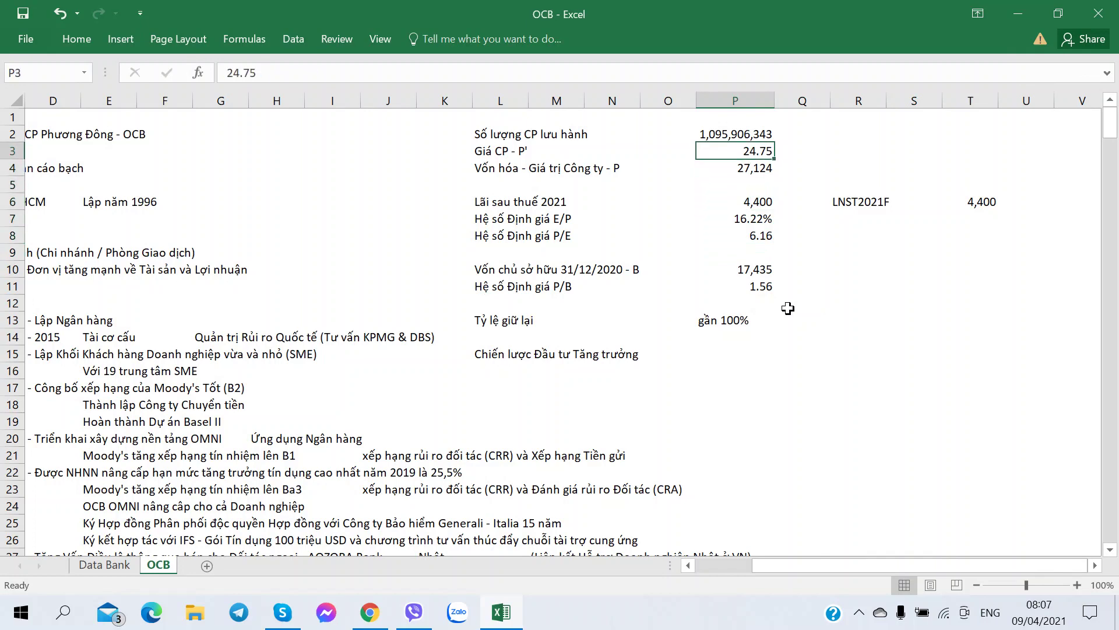
{"action": "type", "text": "28"}
{"action": "key", "text": "Return"}
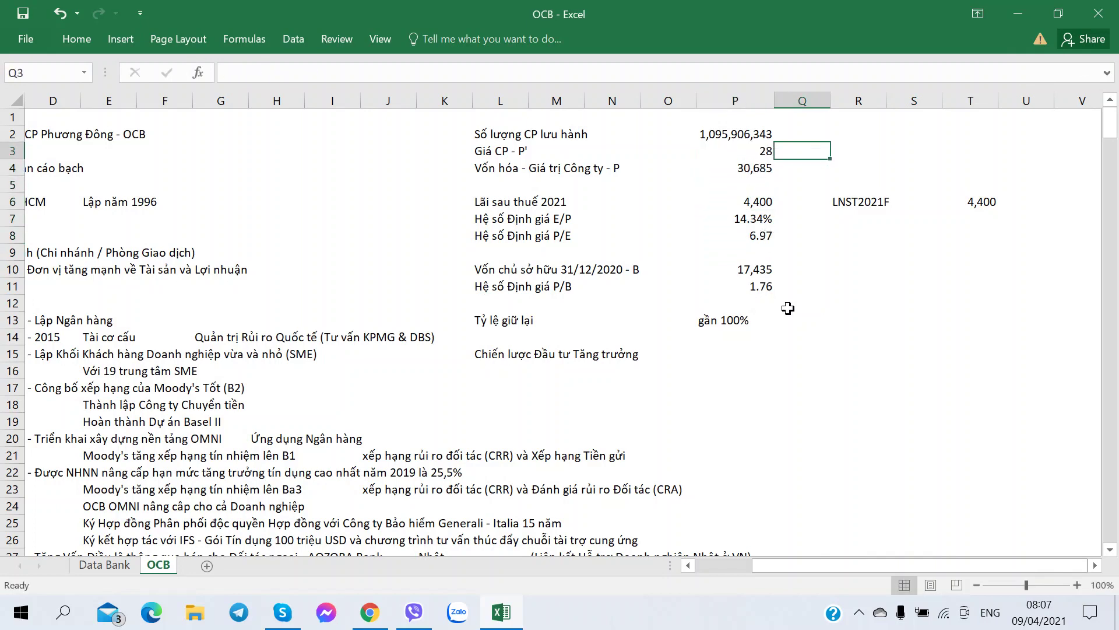
{"action": "key", "text": "Up"}
{"action": "type", "text": "30"}
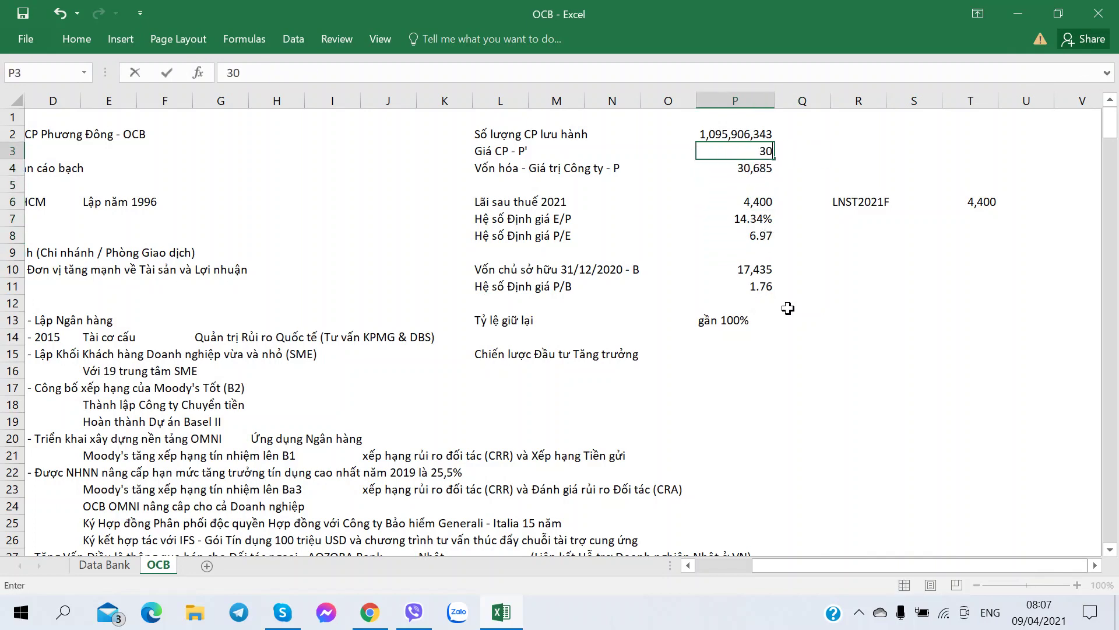
{"action": "key", "text": "Return"}
{"action": "key", "text": "Up"}
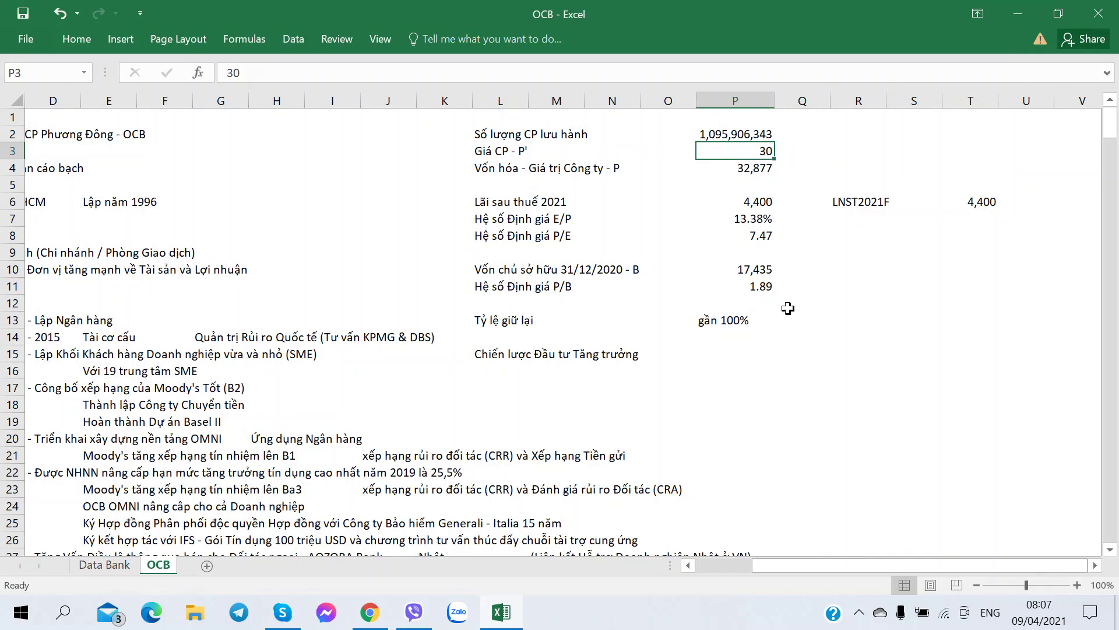
Set the share price in P3 to 32 and check the P/E ratio in P8.
{"action": "type", "text": "32"}
{"action": "key", "text": "Return"}
{"action": "key", "text": "Up"}
{"action": "key", "text": "Down"}
{"action": "key", "text": "Down"}
{"action": "key", "text": "Down"}
{"action": "key", "text": "Down"}
{"action": "key", "text": "Down"}
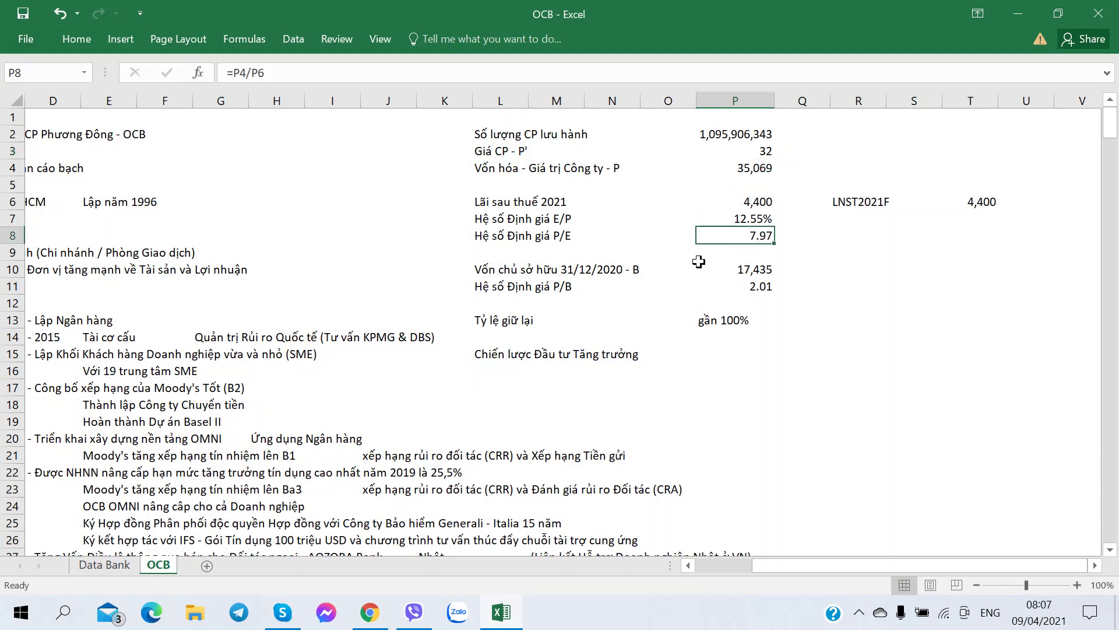
{"action": "left_click", "coordinate": [876, 223]}
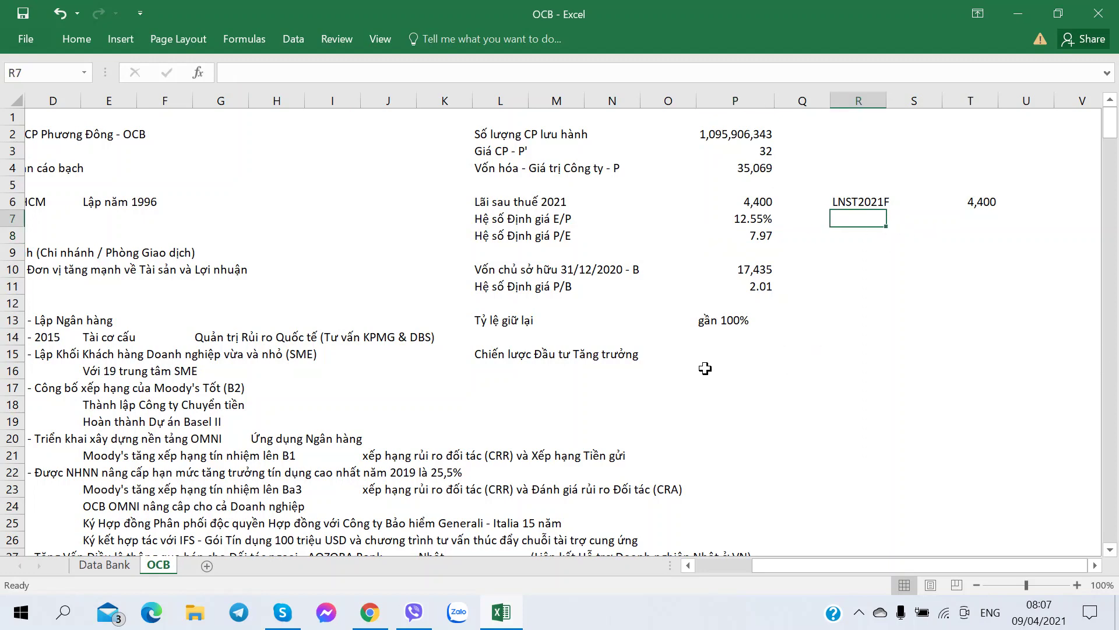
Label the 4400 figure below the 2021 business plan by entering "Lãi sau thuế 2021 - Dự kiến" in F359.
{"action": "scroll", "coordinate": [813, 505], "scroll_direction": "down", "scroll_amount": 3}
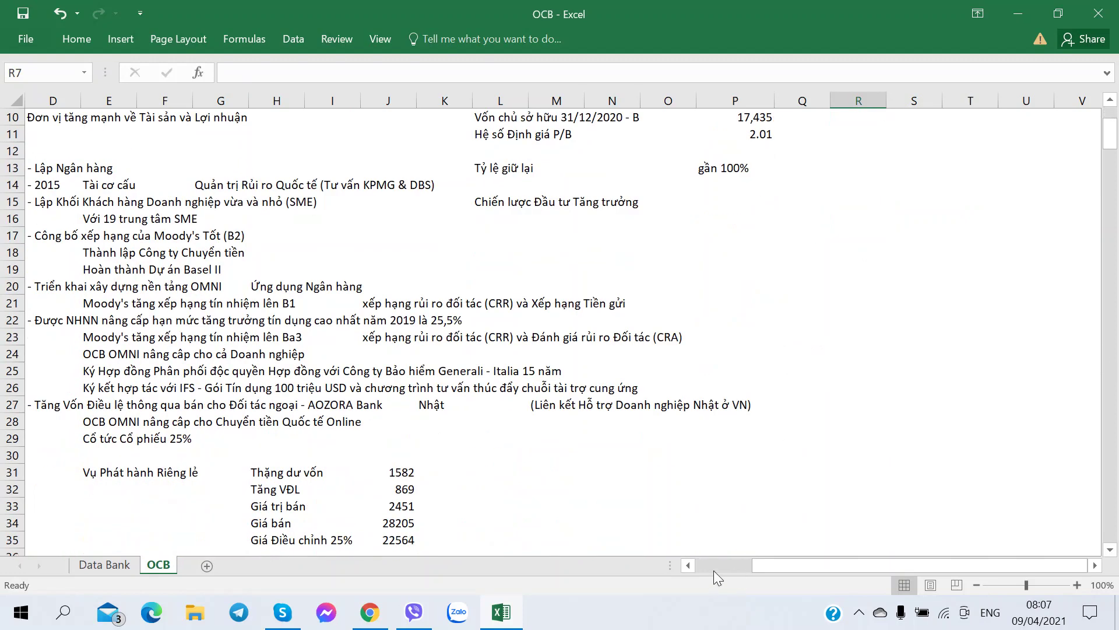
{"action": "scroll", "coordinate": [608, 551], "scroll_direction": "left", "scroll_amount": 3}
{"action": "scroll", "coordinate": [608, 551], "scroll_direction": "down", "scroll_amount": 20}
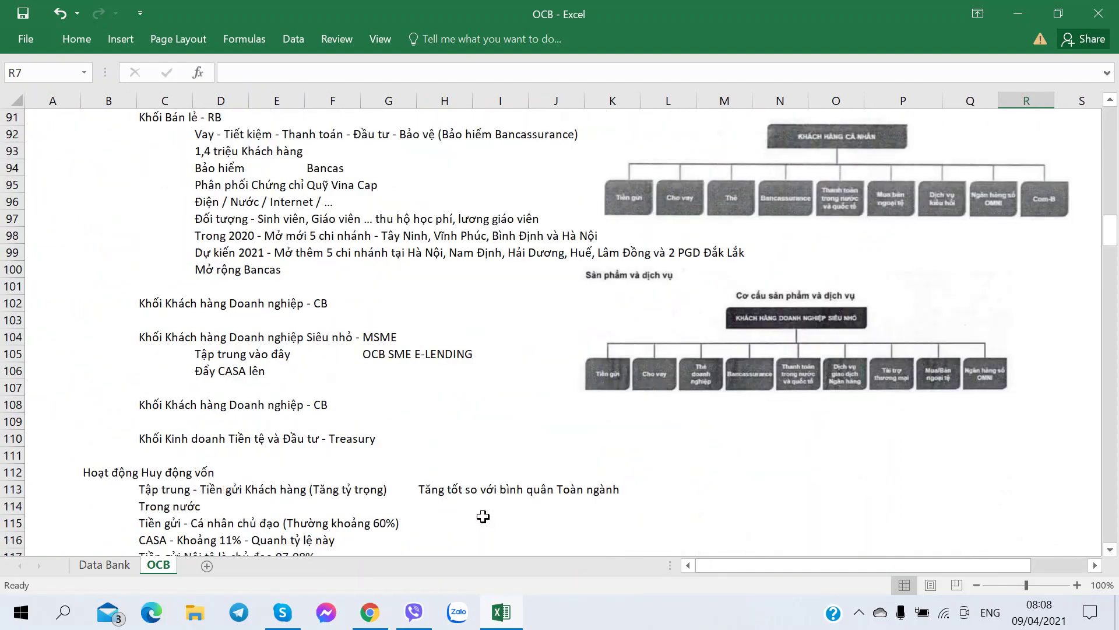
{"action": "scroll", "coordinate": [484, 517], "scroll_direction": "down", "scroll_amount": 20}
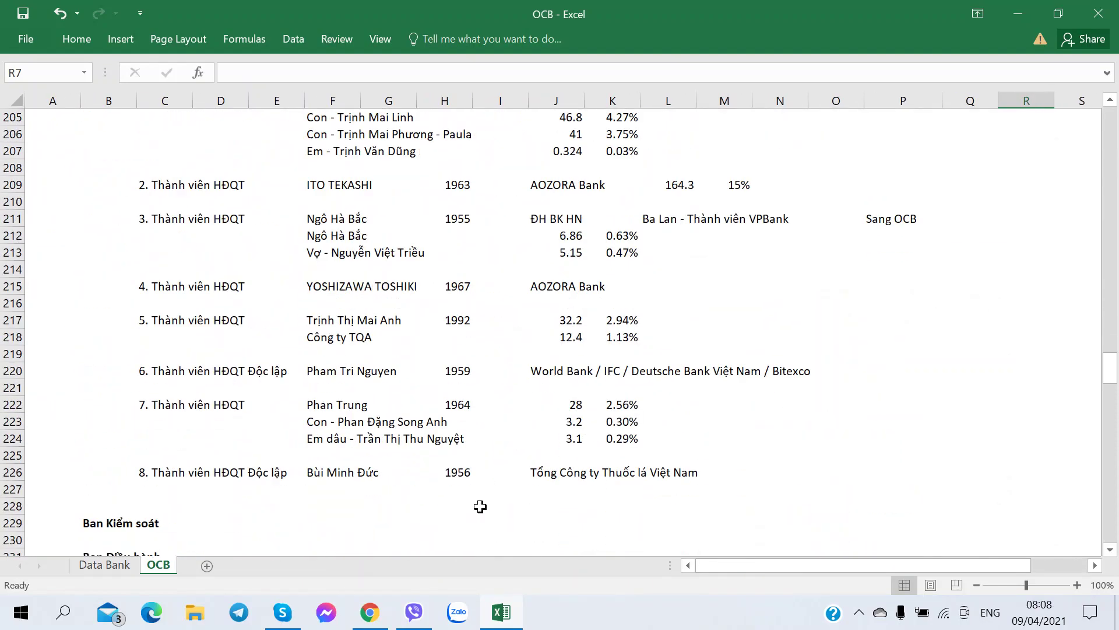
{"action": "scroll", "coordinate": [479, 511], "scroll_direction": "down", "scroll_amount": 20}
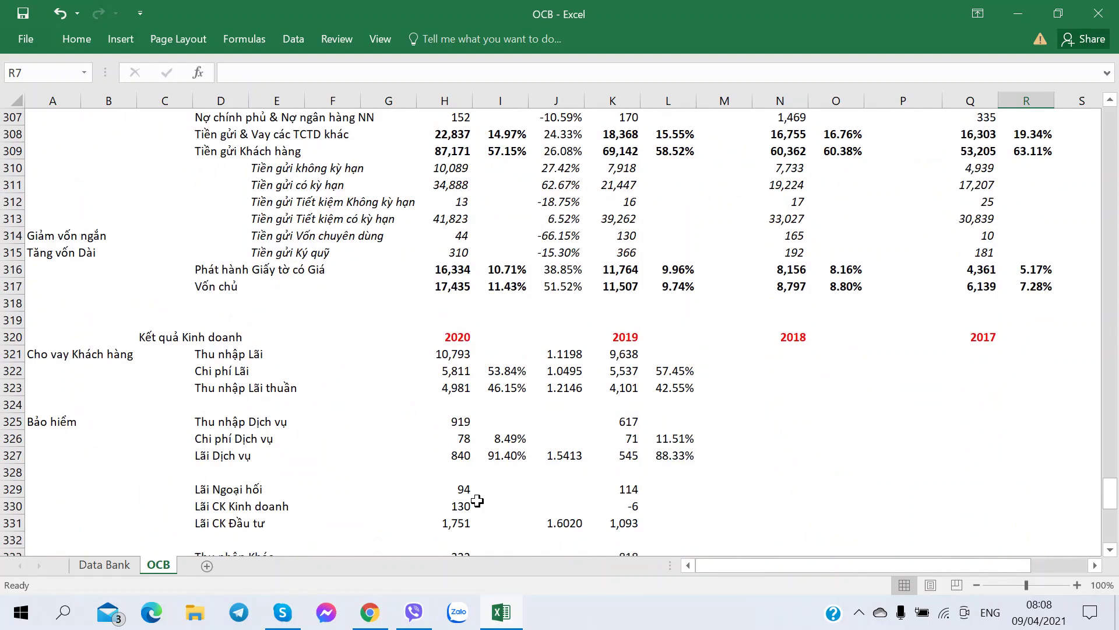
{"action": "scroll", "coordinate": [477, 501], "scroll_direction": "down", "scroll_amount": 8}
{"action": "scroll", "coordinate": [454, 400], "scroll_direction": "up", "scroll_amount": 4}
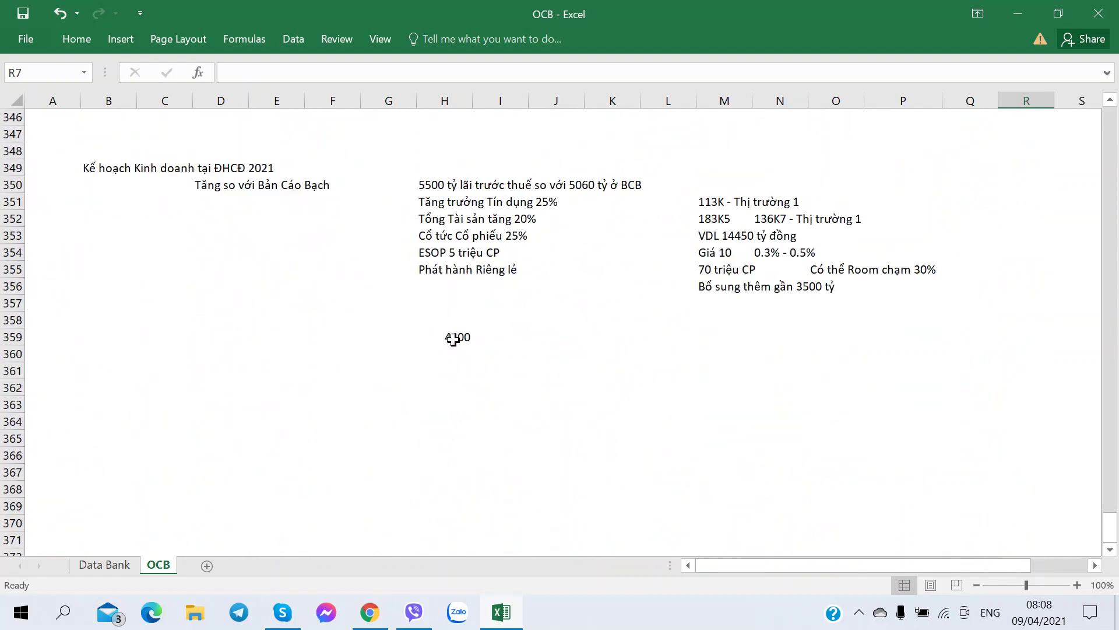
{"action": "left_click", "coordinate": [339, 338]}
{"action": "type", "text": "Lãi s"}
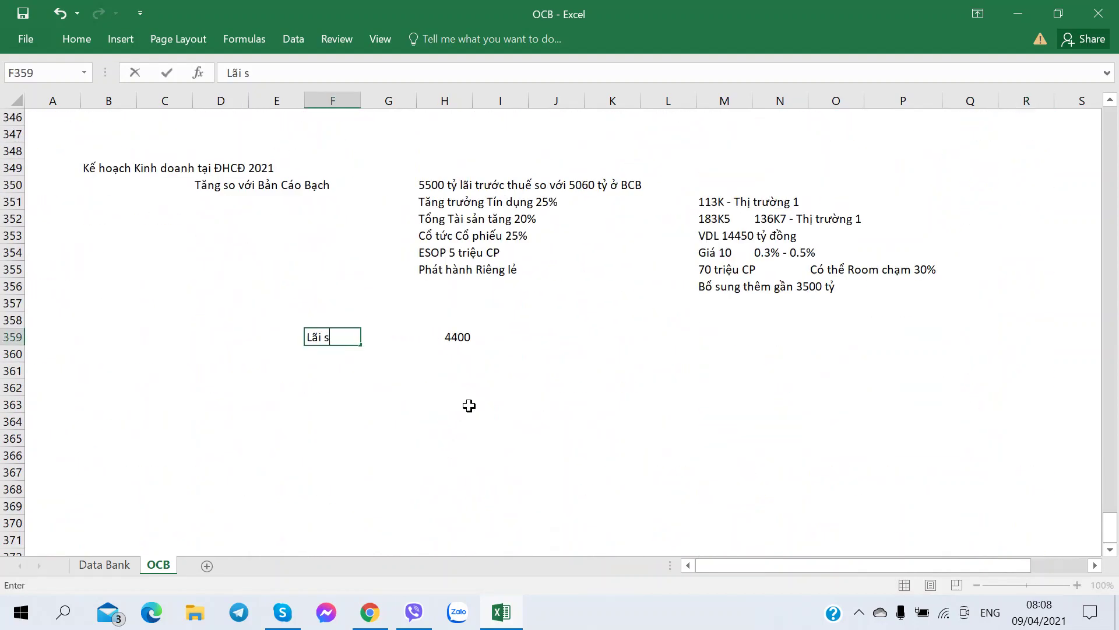
{"action": "type", "text": "au thue 2021"}
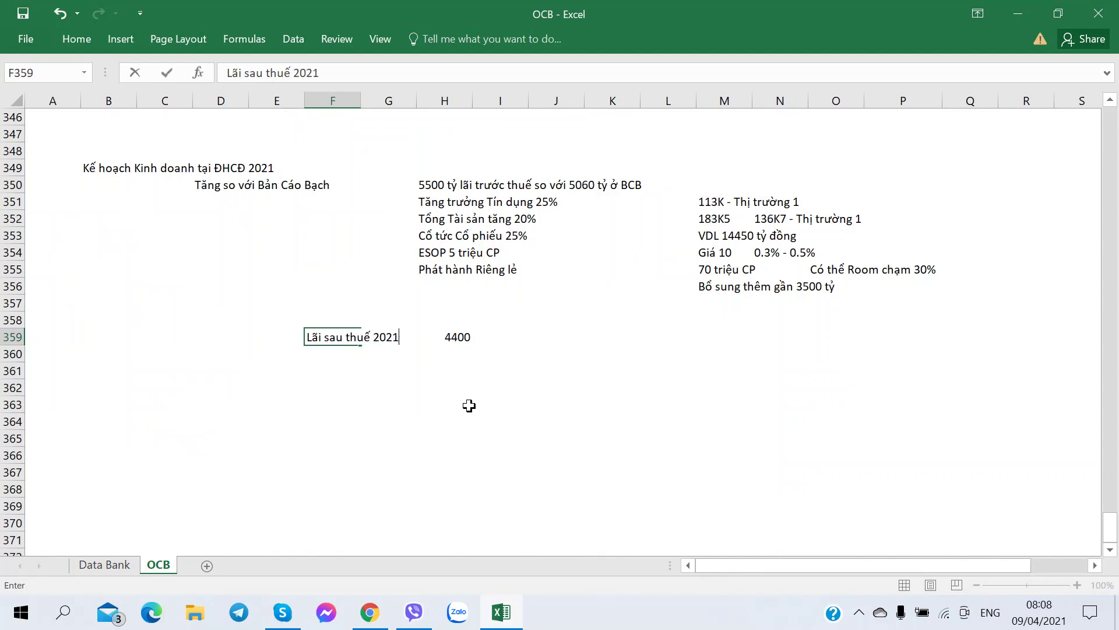
{"action": "type", "text": " - Dự kiến"}
{"action": "key", "text": "Tab"}
{"action": "key", "text": "Tab"}
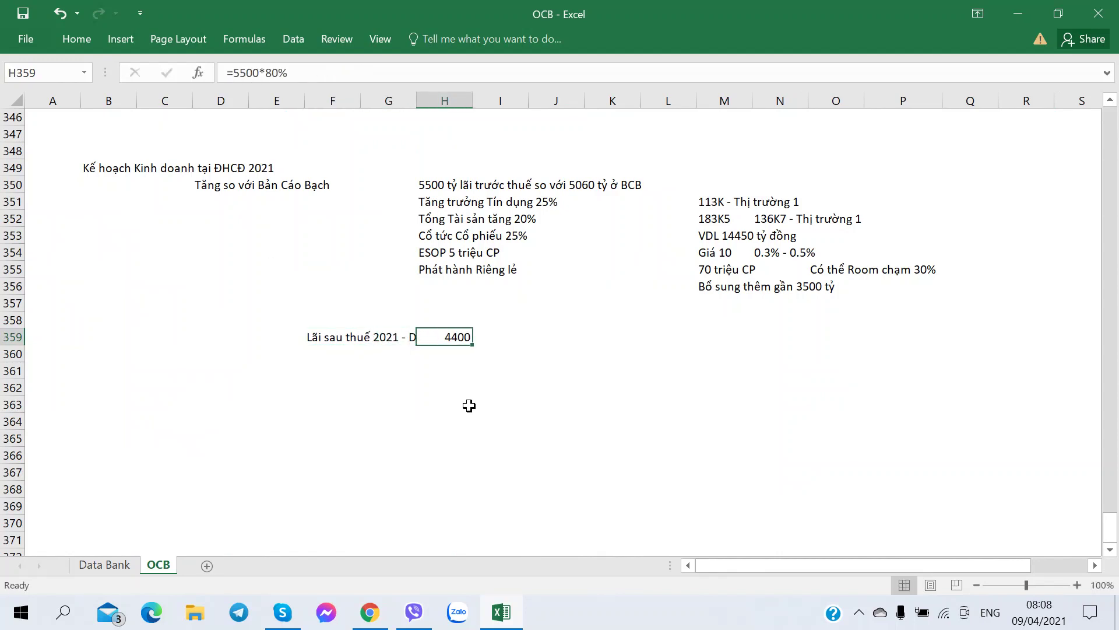
Move the 4400 forecast profit from H359 to I359, clear of its label.
{"action": "key", "text": "ctrl+x"}
{"action": "key", "text": "Right"}
{"action": "key", "text": "Return"}
{"action": "key", "text": "Left"}
Add a P/E row beneath the forecast profit, with the label "P/E" in F360 and 8 in I360.
{"action": "key", "text": "Down"}
{"action": "key", "text": "Left"}
{"action": "key", "text": "Left"}
{"action": "key", "text": "Left"}
{"action": "key", "text": "Right"}
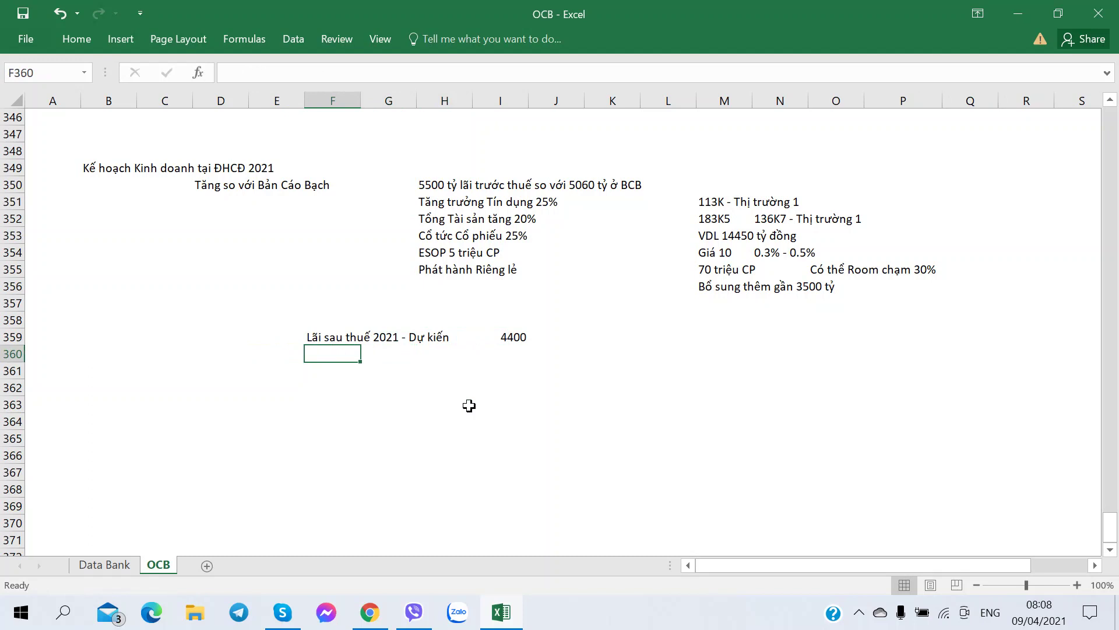
{"action": "type", "text": "G"}
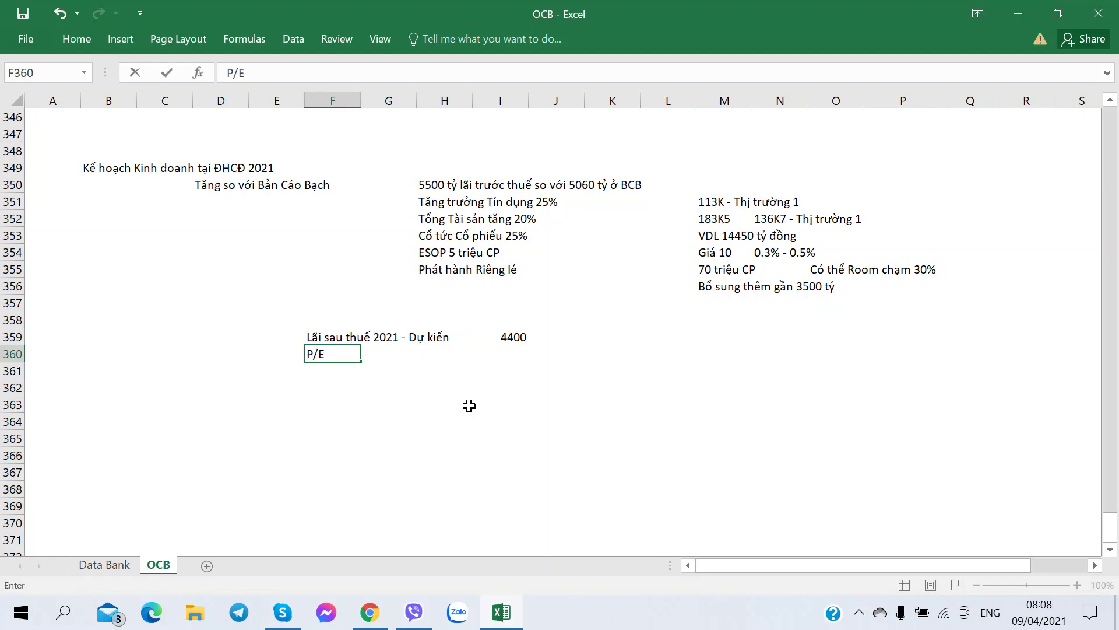
{"action": "key", "text": "Right"}
{"action": "key", "text": "Right"}
{"action": "key", "text": "Right"}
{"action": "type", "text": "8"}
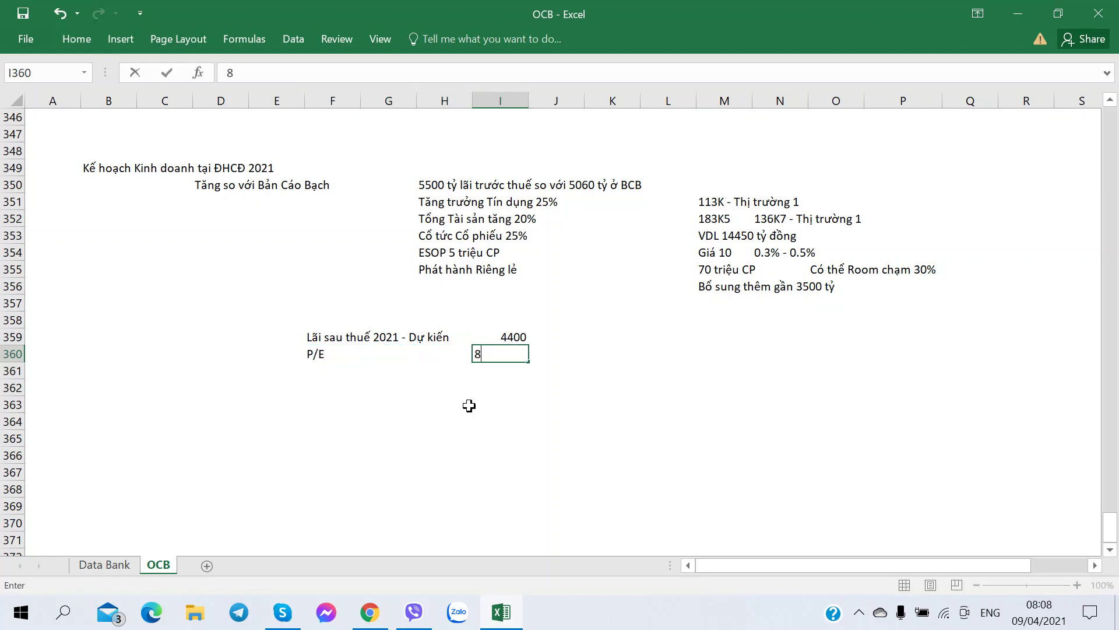
Add the market capitalisation label "Vốn hóa" in F361, beneath the P/E row.
{"action": "key", "text": "Right"}
{"action": "key", "text": "Down"}
{"action": "key", "text": "Left"}
{"action": "key", "text": "Left"}
{"action": "key", "text": "Left"}
{"action": "key", "text": "Left"}
{"action": "key", "text": "Left"}
{"action": "key", "text": "Right"}
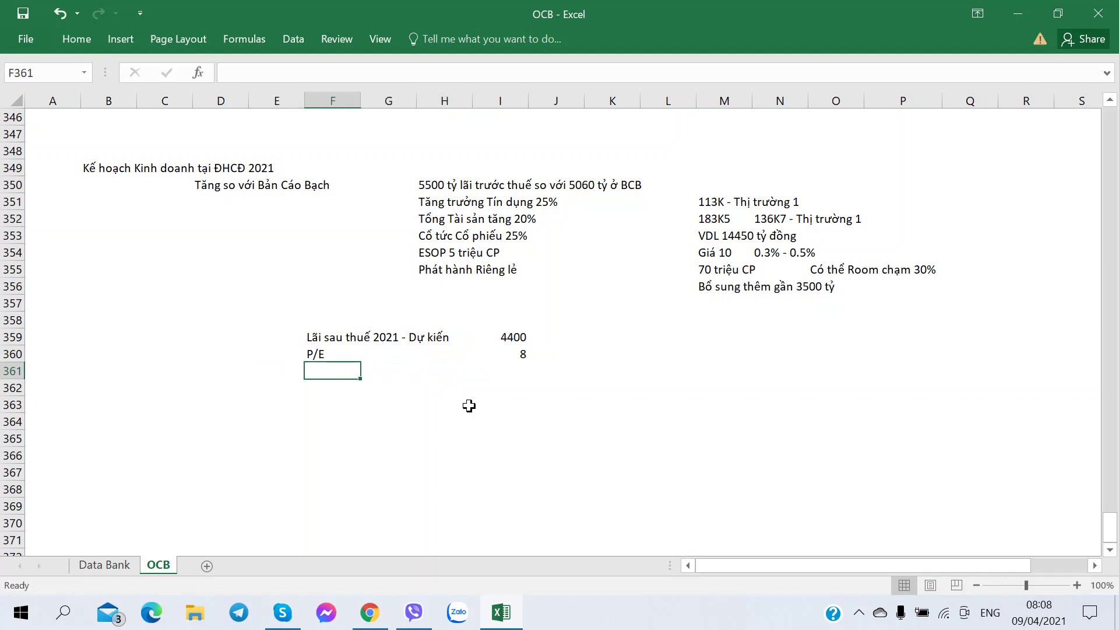
{"action": "type", "text": "Vốn hóa"}
{"action": "key", "text": "Right"}
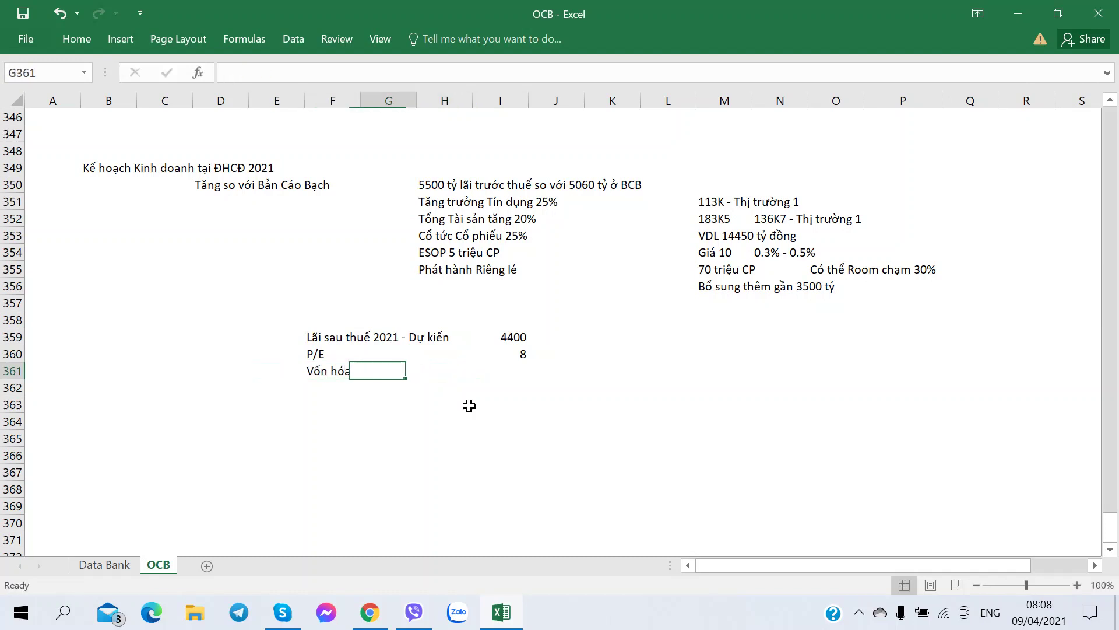
Calculate the market capitalisation in I361 as P/E times forecast profit with the formula =I360*I359.
{"action": "key", "text": "Right"}
{"action": "key", "text": "Right"}
{"action": "type", "text": "="}
{"action": "key", "text": "Up"}
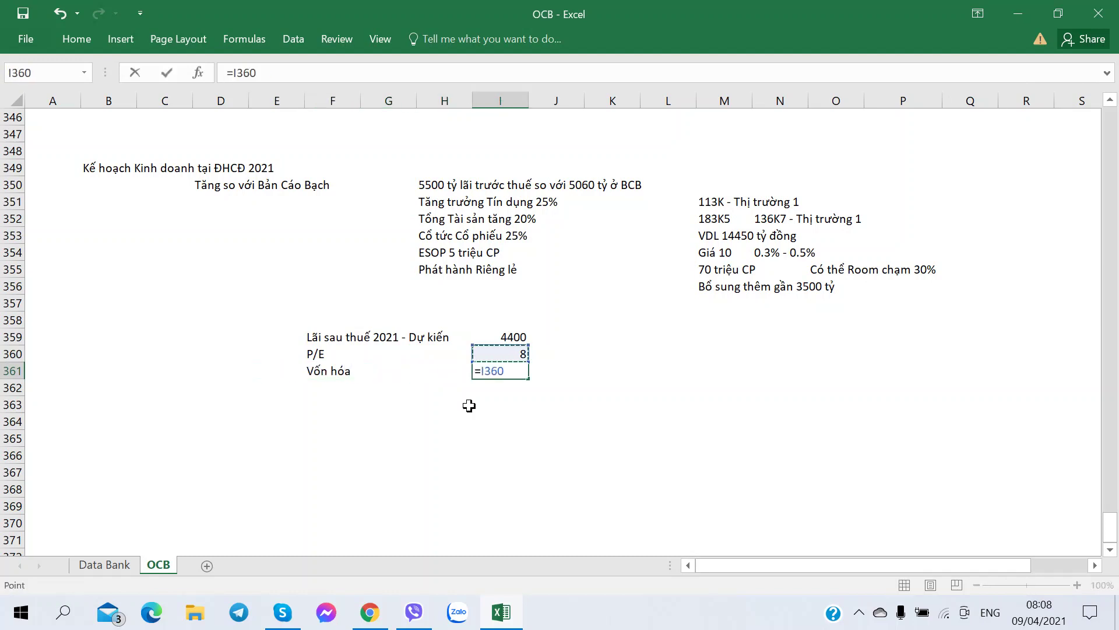
{"action": "type", "text": "*"}
{"action": "key", "text": "Up"}
{"action": "key", "text": "Return"}
Add the share count label "SL CP" in F362, beneath the market capitalisation row.
{"action": "key", "text": "Up"}
{"action": "key", "text": "Right"}
{"action": "key", "text": "Right"}
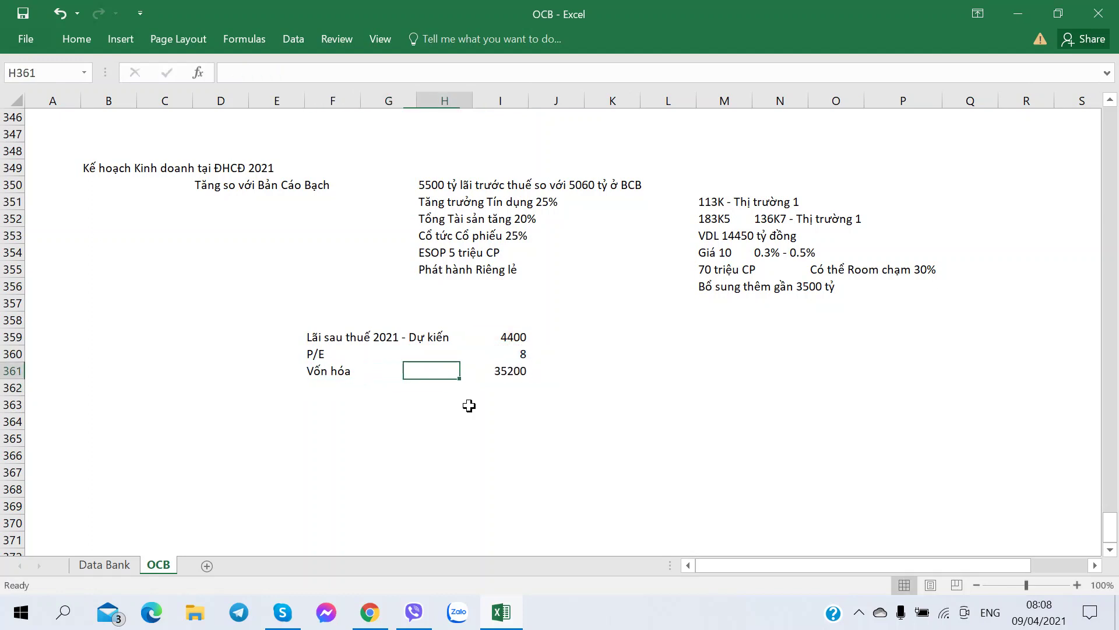
{"action": "key", "text": "Down"}
{"action": "key", "text": "Left"}
{"action": "key", "text": "Left"}
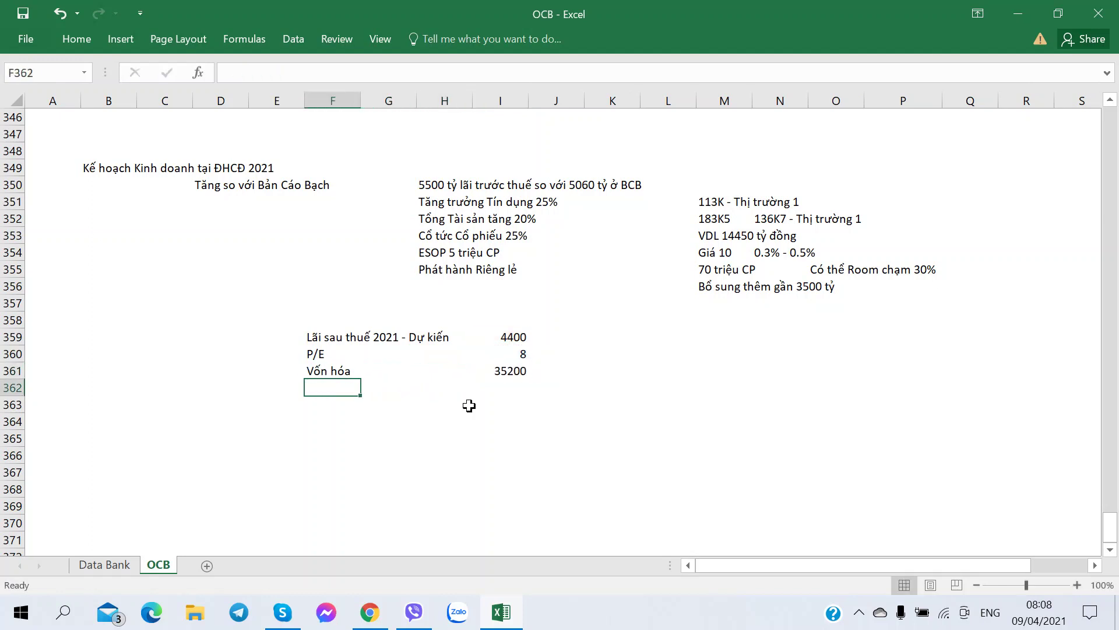
{"action": "type", "text": "SL C"}
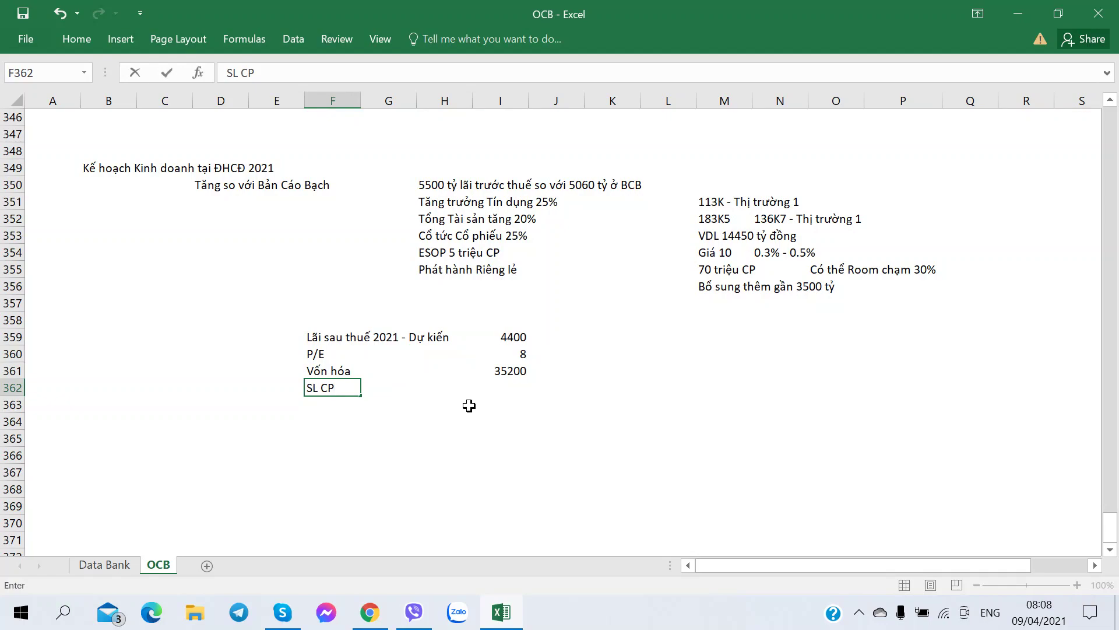
{"action": "type", "text": "P"}
Switch to Chrome and select OCB's outstanding share count (KLCP đang lưu hành) on its CafeF page for use in I362.
{"action": "key", "text": "Right"}
{"action": "key", "text": "Right"}
{"action": "key", "text": "Right"}
{"action": "key", "text": "alt+Tab"}
{"action": "key", "text": "ctrl+1"}
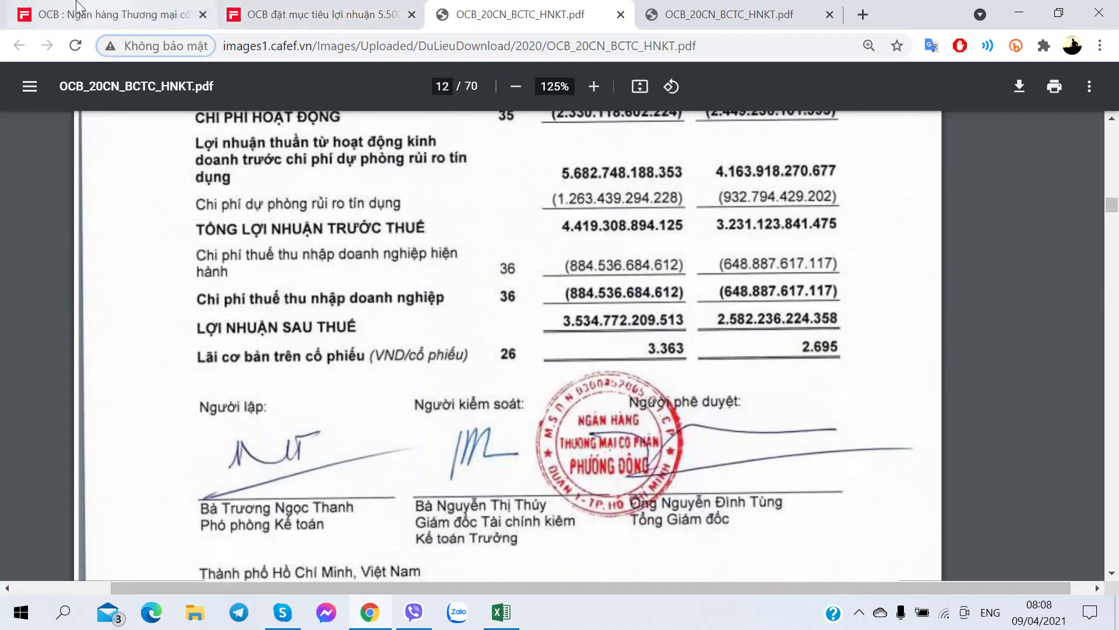
{"action": "scroll", "coordinate": [392, 320], "scroll_direction": "down", "scroll_amount": 7}
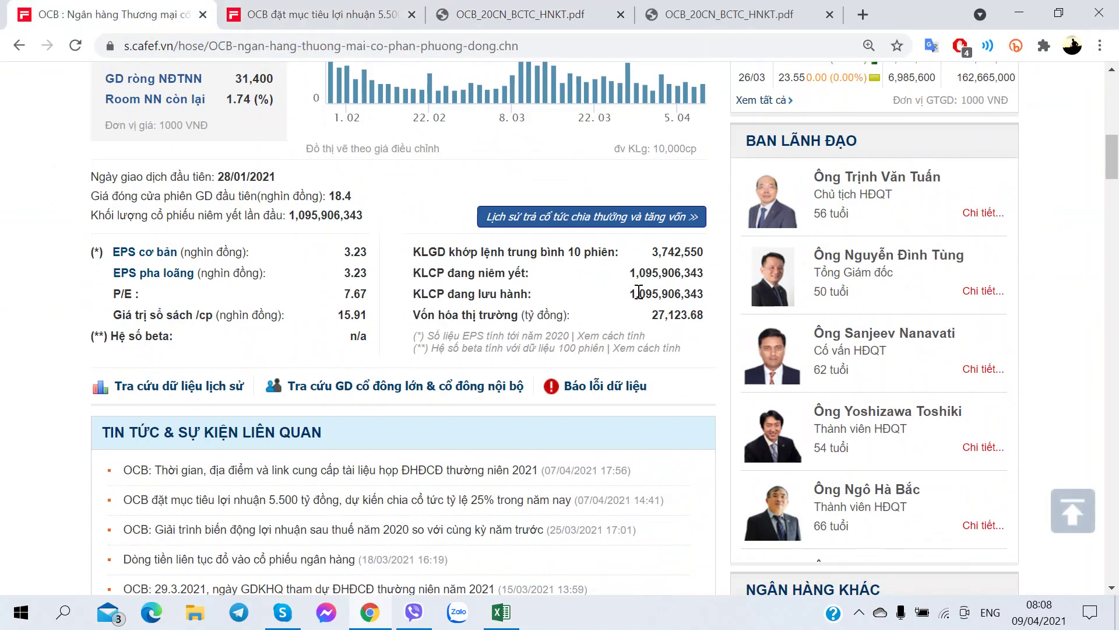
{"action": "left_click_drag", "start_coordinate": [630, 293], "coordinate": [707, 298]}
Return to Excel, paste the outstanding share count into I362 and convert it to millions as 1095.906343.
{"action": "key", "text": "alt+Tab"}
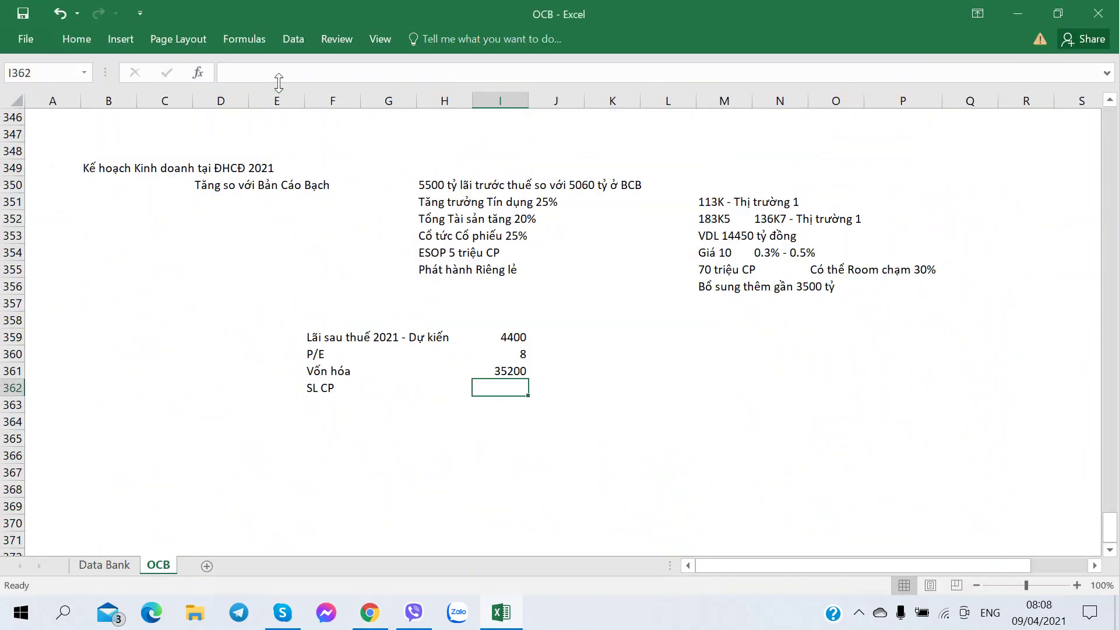
{"action": "left_click", "coordinate": [274, 72]}
{"action": "key", "text": "ctrl+v"}
{"action": "left_click", "coordinate": [259, 73]}
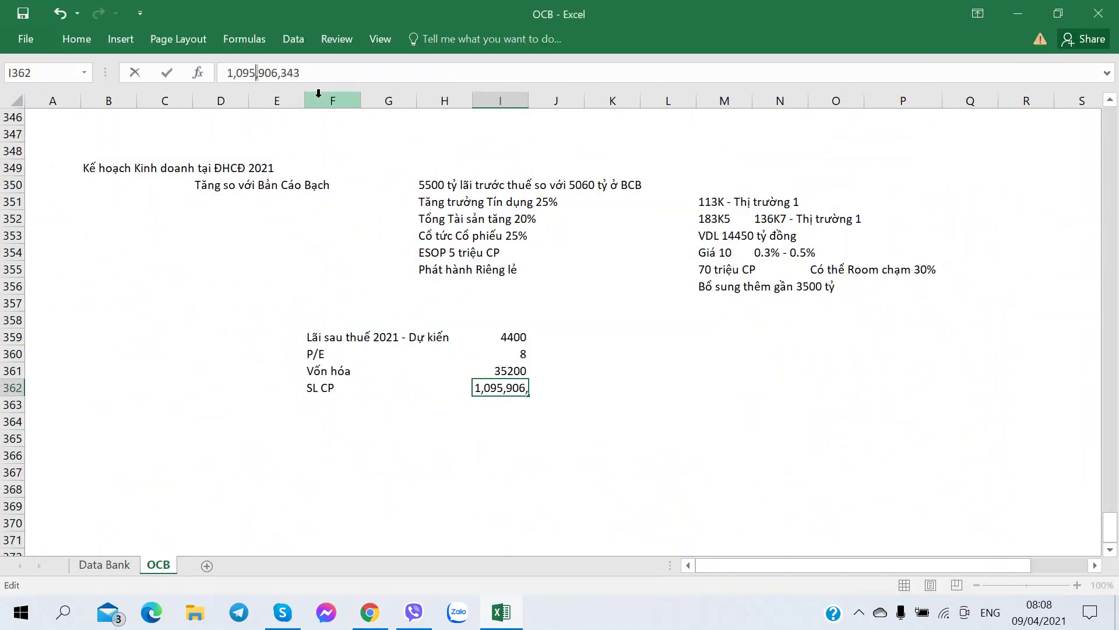
{"action": "key", "text": "BackSpace"}
{"action": "type", "text": "."}
{"action": "key", "text": "Delete"}
{"action": "key", "text": "Return"}
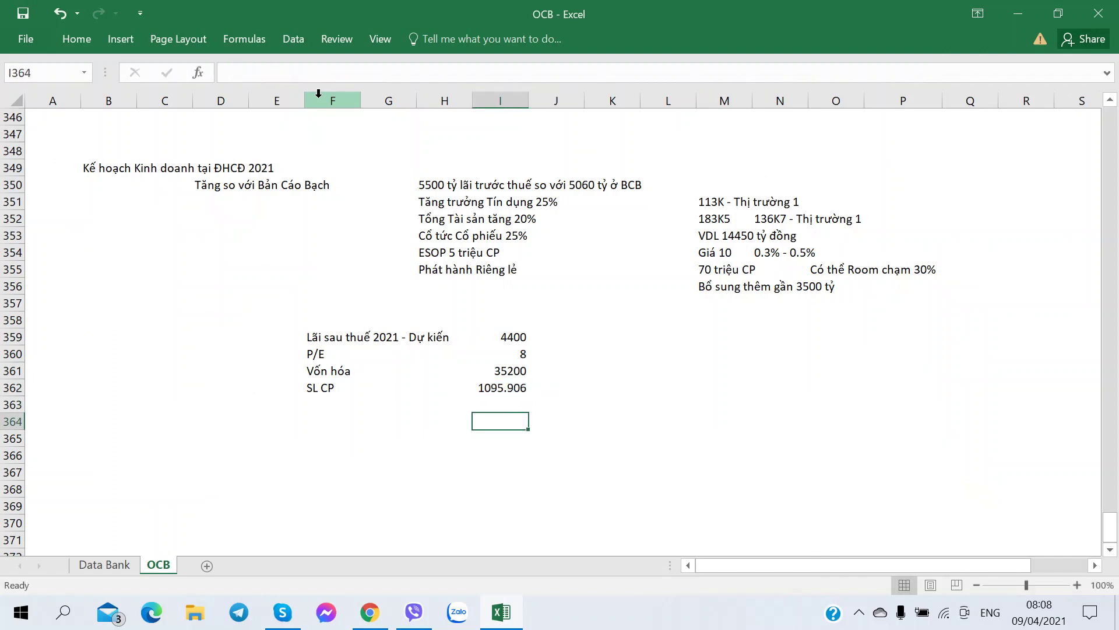
Add the expected share price label "Giá CP Dự kiến" in F363, beneath the share count row.
{"action": "key", "text": "Left"}
{"action": "key", "text": "Left"}
{"action": "key", "text": "Left"}
{"action": "key", "text": "Left"}
{"action": "key", "text": "Right"}
{"action": "type", "text": "G"}
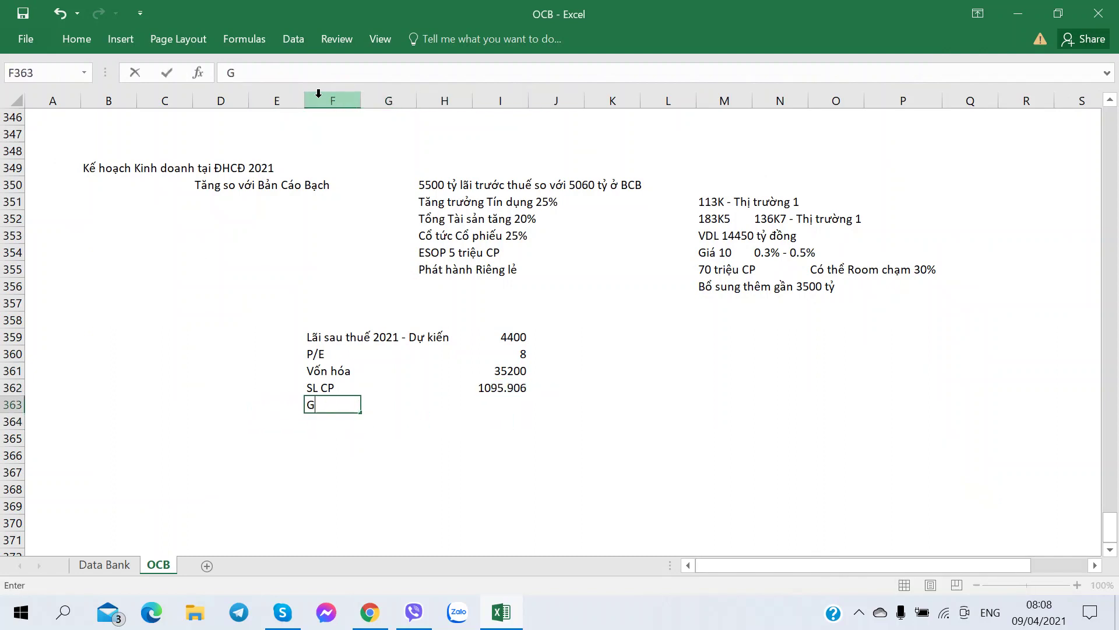
{"action": "type", "text": "iá CP Dự kiến"}
Calculate the expected share price in I363 by dividing the market capitalisation in I361 by the share count in I362.
{"action": "key", "text": "Right"}
{"action": "key", "text": "Right"}
{"action": "key", "text": "Right"}
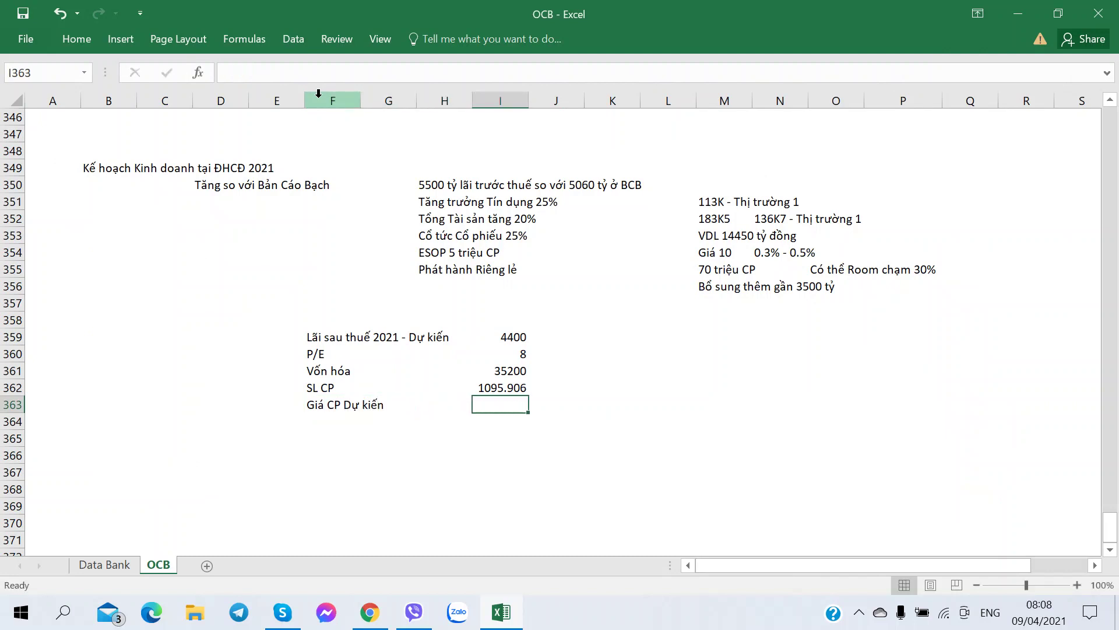
{"action": "type", "text": "="}
{"action": "key", "text": "Up"}
{"action": "key", "text": "Up"}
{"action": "type", "text": "/"}
{"action": "key", "text": "Up"}
{"action": "key", "text": "Return"}
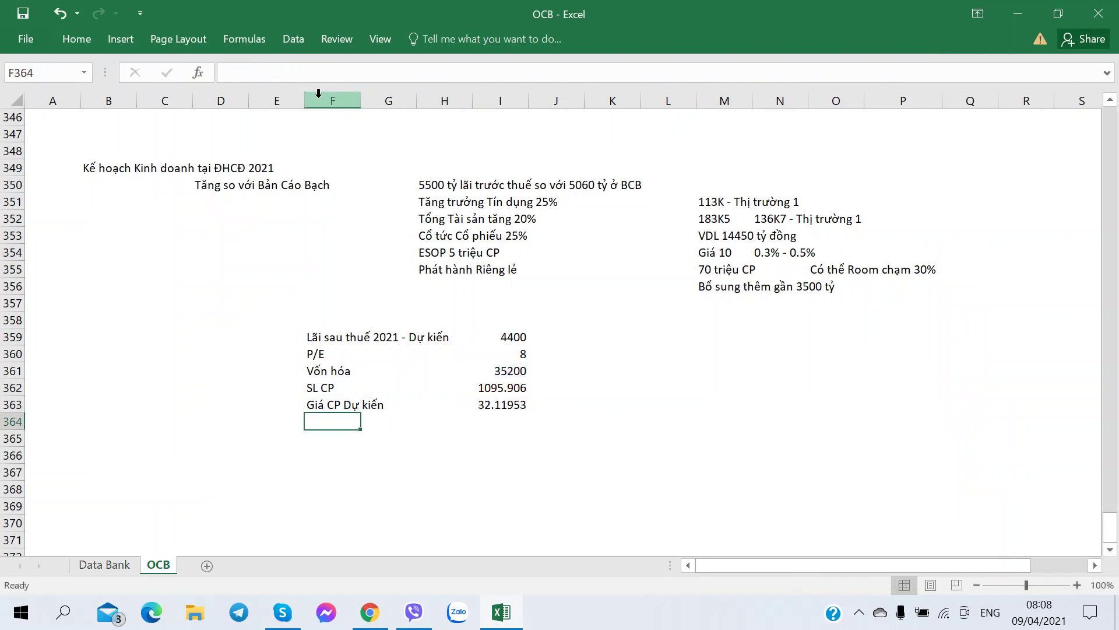
Format the share count and expected price in I362:I363 as Number with two decimal places and a thousands separator.
{"action": "key", "text": "Up"}
{"action": "key", "text": "Right"}
{"action": "key", "text": "Right"}
{"action": "key", "text": "Right"}
{"action": "key", "text": "Up"}
{"action": "key", "text": "shift+Down"}
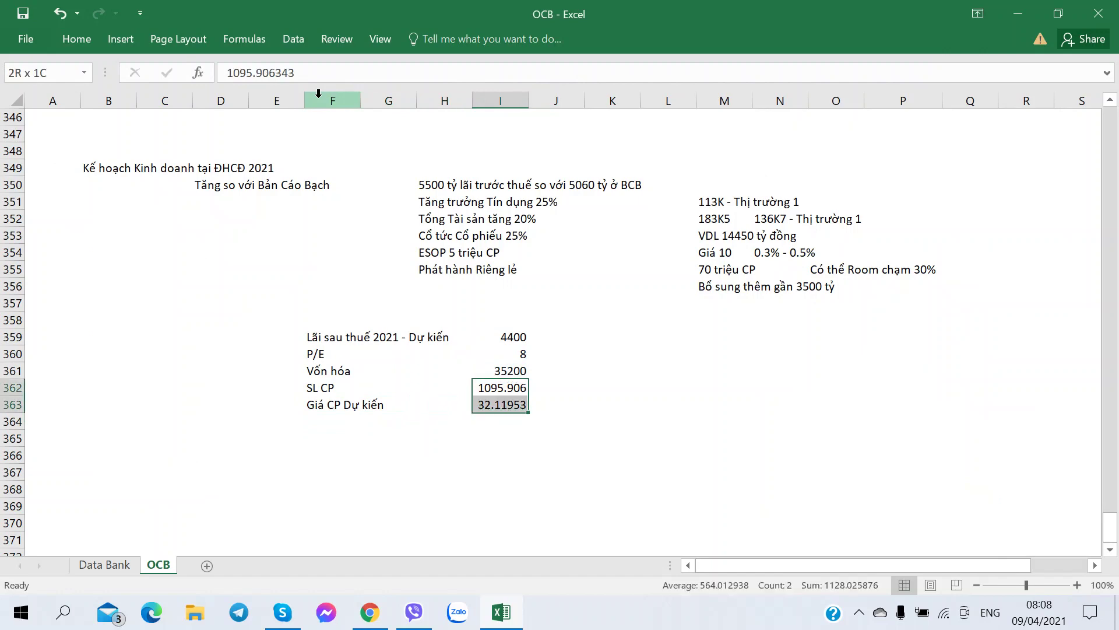
{"action": "key", "text": "ctrl+1"}
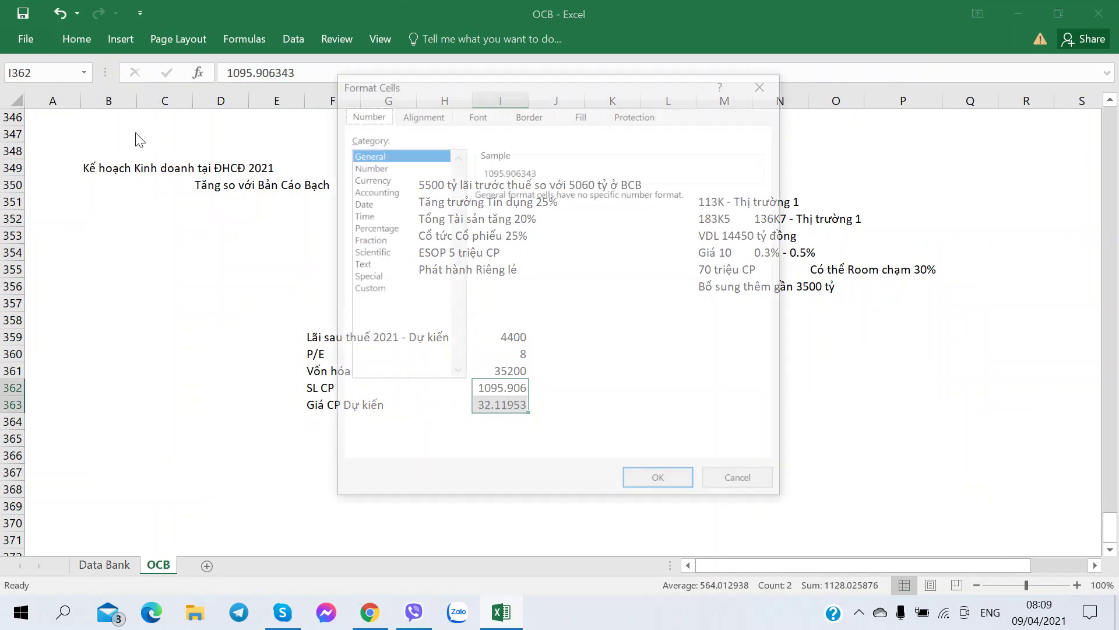
{"action": "left_click", "coordinate": [371, 167]}
{"action": "left_click", "coordinate": [527, 218]}
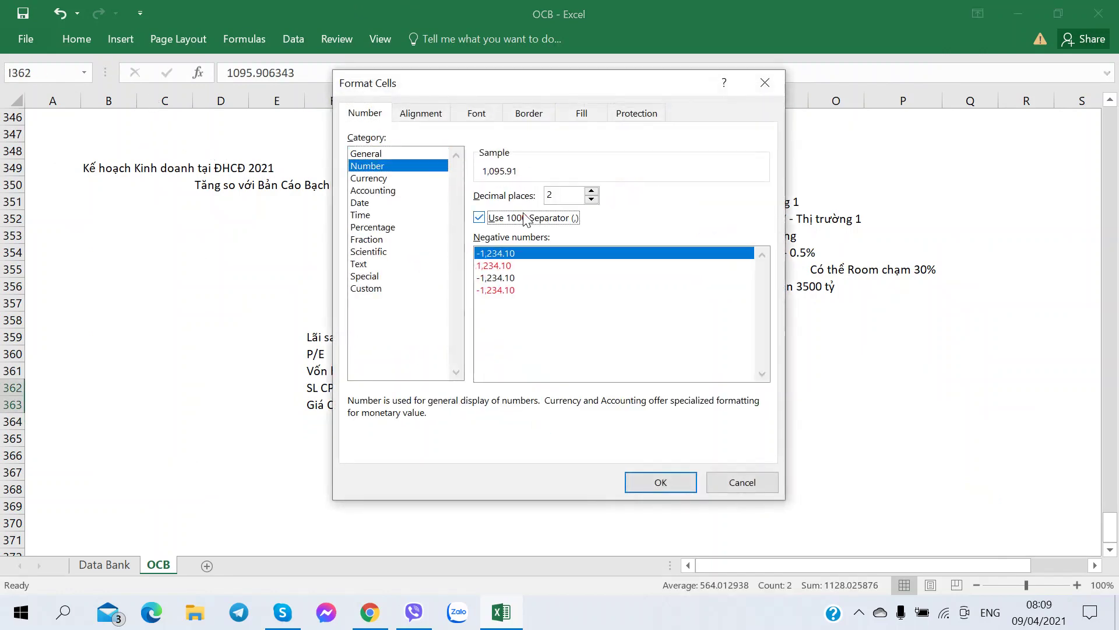
{"action": "left_click", "coordinate": [668, 482]}
{"action": "left_click", "coordinate": [670, 454]}
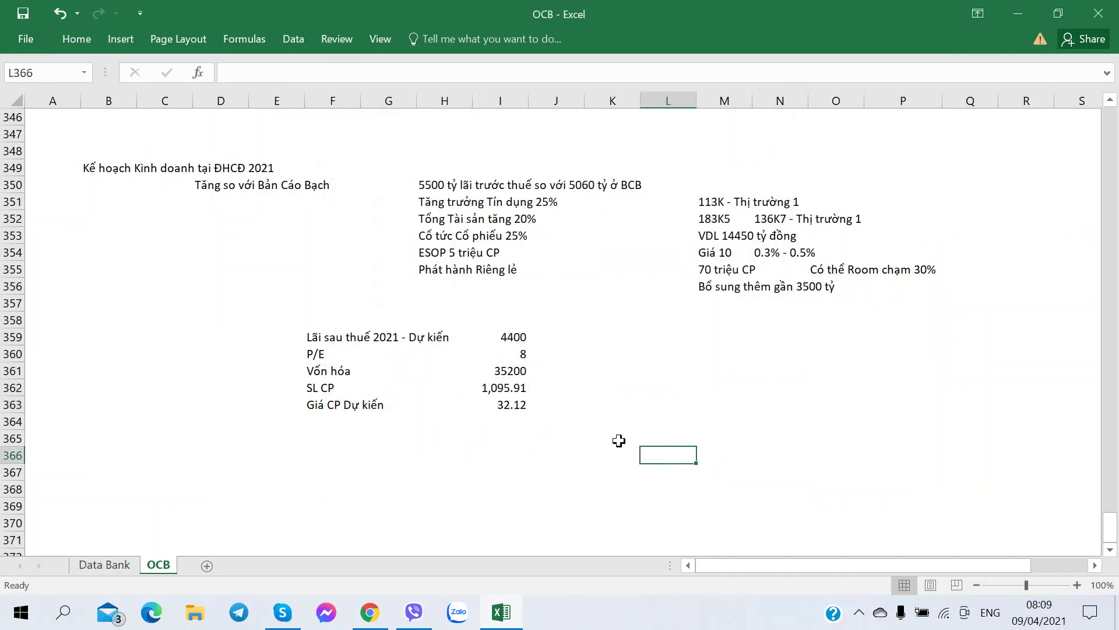
Make the expected share price row bold from F363 to I363.
{"action": "left_click", "coordinate": [505, 405]}
{"action": "left_click_drag", "start_coordinate": [348, 406], "coordinate": [500, 412]}
{"action": "key", "text": "ctrl+b"}
{"action": "left_click", "coordinate": [663, 402]}
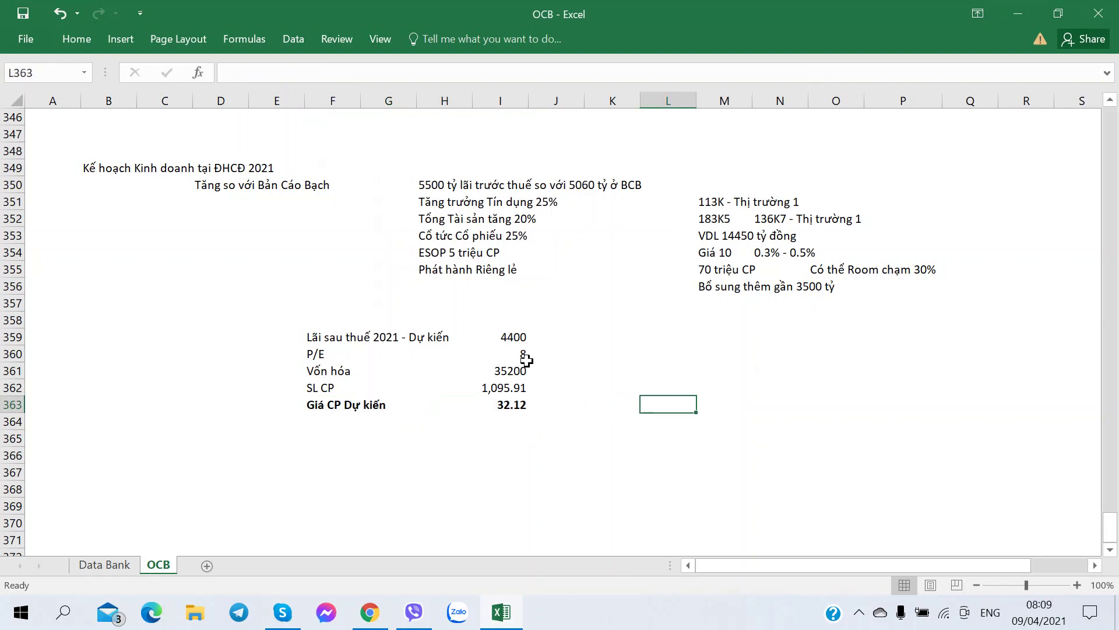
Enter the outlook note "View - Rất có thể vào VN30 giống TPB năm rồi" in K359, beside the valuation.
{"action": "left_click", "coordinate": [516, 354]}
{"action": "left_click", "coordinate": [634, 340]}
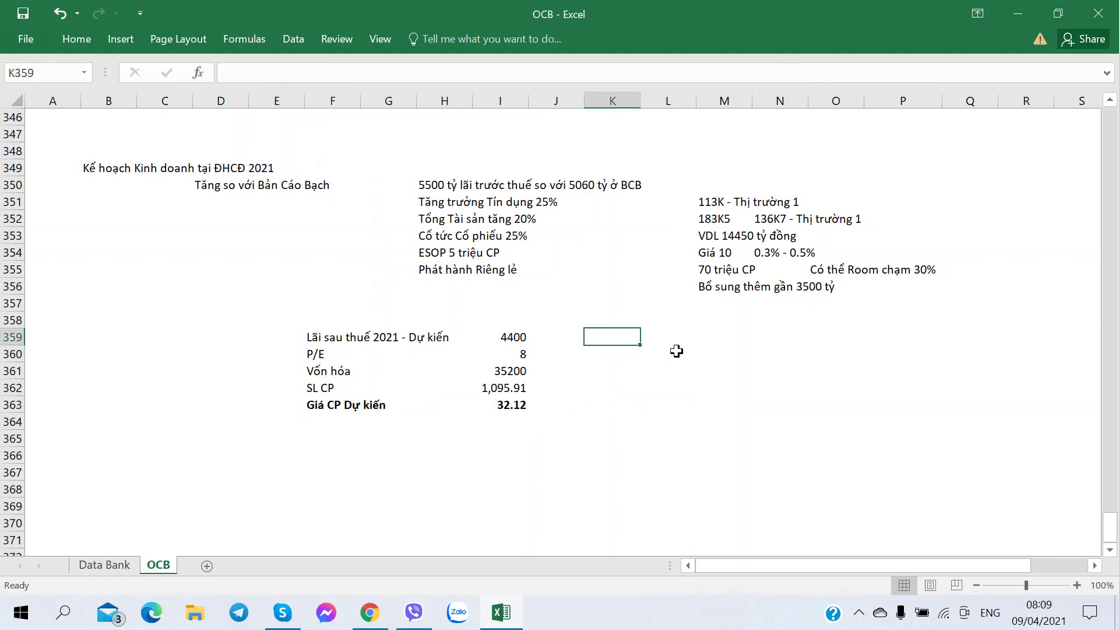
{"action": "type", "text": "View - "}
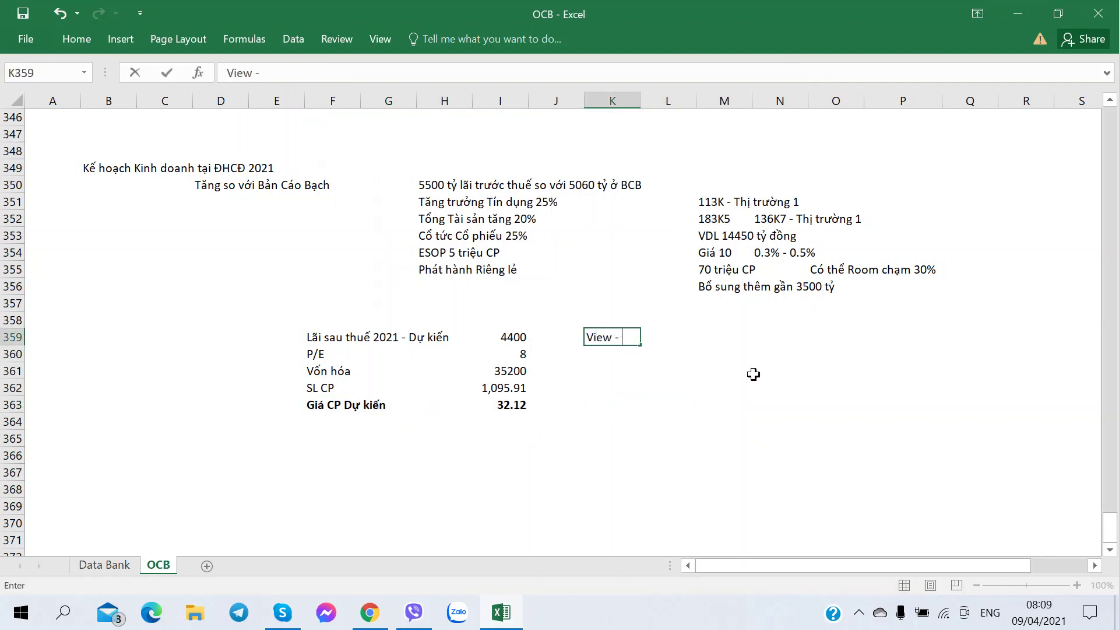
{"action": "type", "text": "Rat có thể và o"}
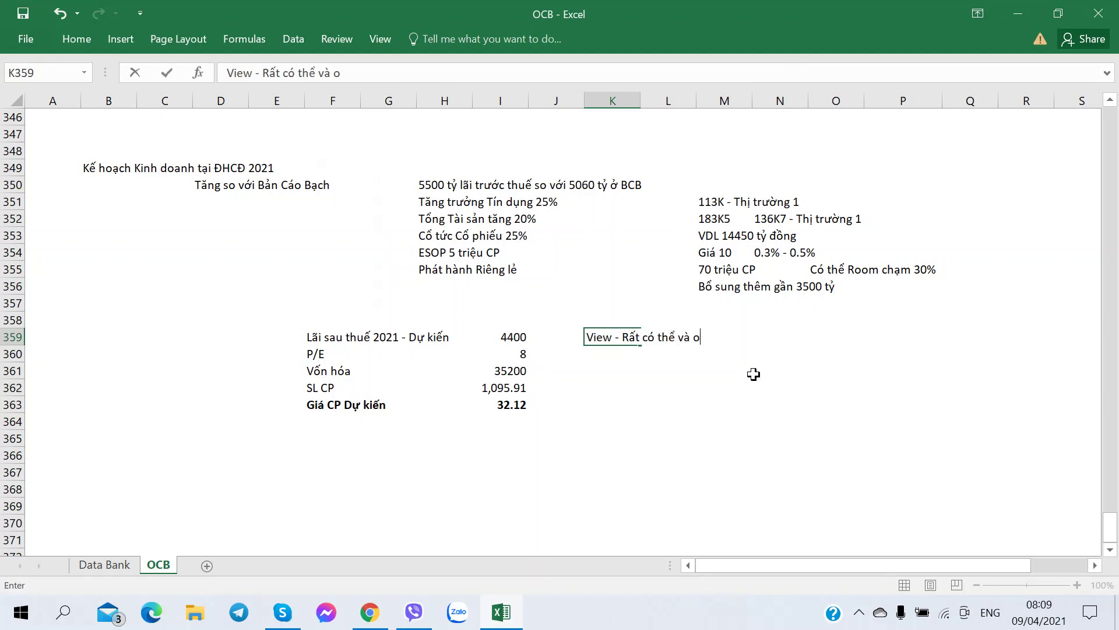
{"action": "key", "text": "BackSpace"}
{"action": "key", "text": "BackSpace"}
{"action": "key", "text": "BackSpace"}
{"action": "key", "text": "BackSpace"}
{"action": "type", "text": "o VN30 giô"}
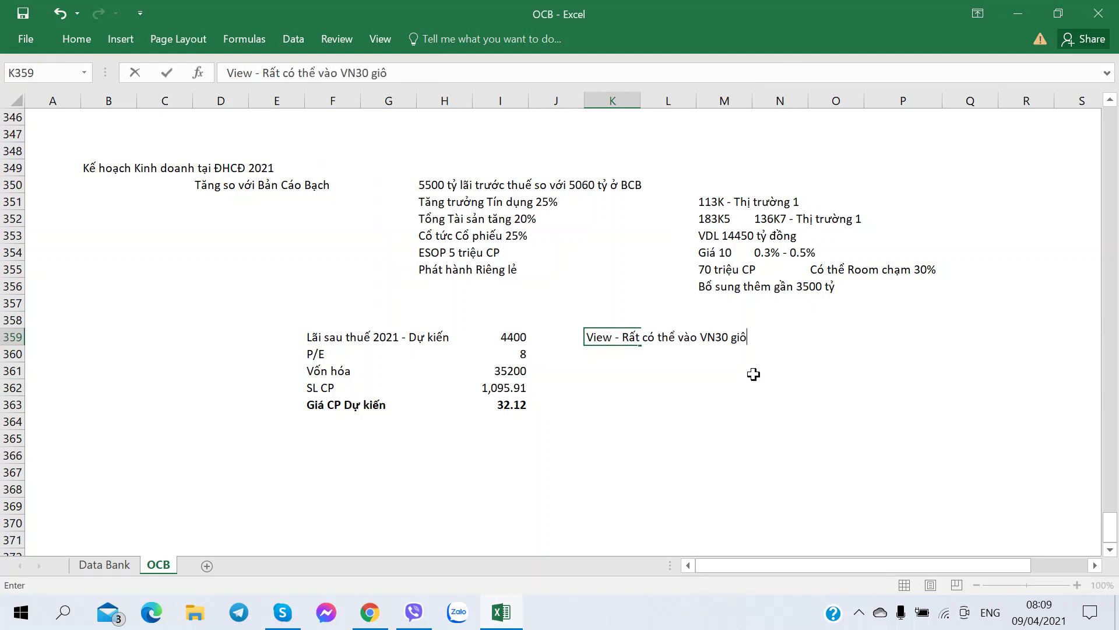
{"action": "type", "text": "ng TPBank na"}
{"action": "key", "text": "BackSpace"}
{"action": "key", "text": "BackSpace"}
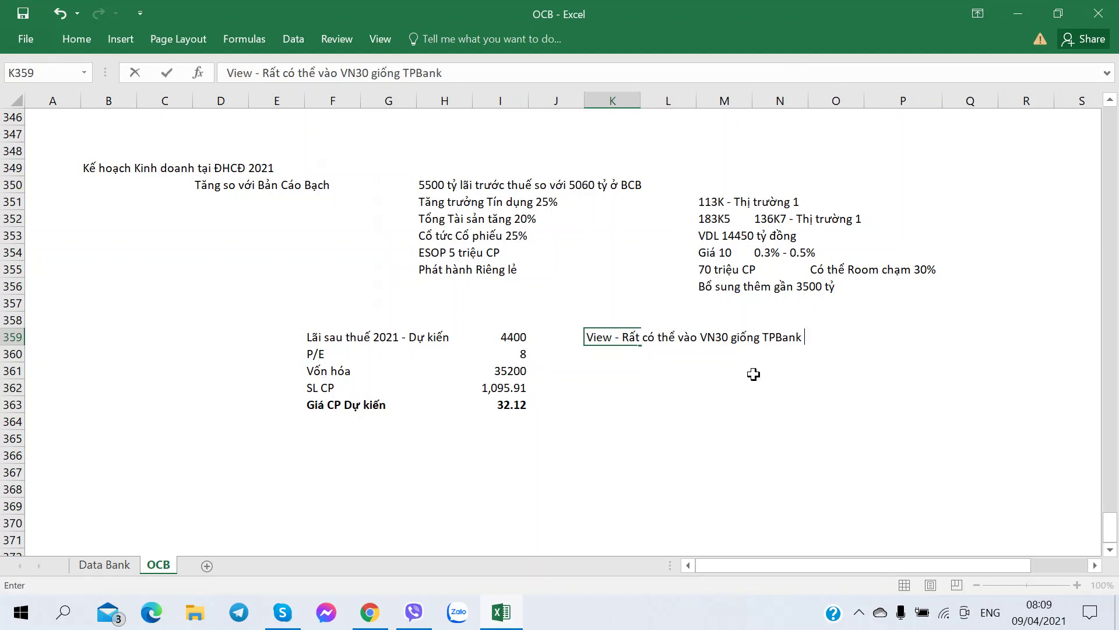
{"action": "key", "text": "BackSpace"}
{"action": "key", "text": "BackSpace"}
{"action": "key", "text": "BackSpace"}
{"action": "type", "text": "năm rồi"}
{"action": "key", "text": "Return"}
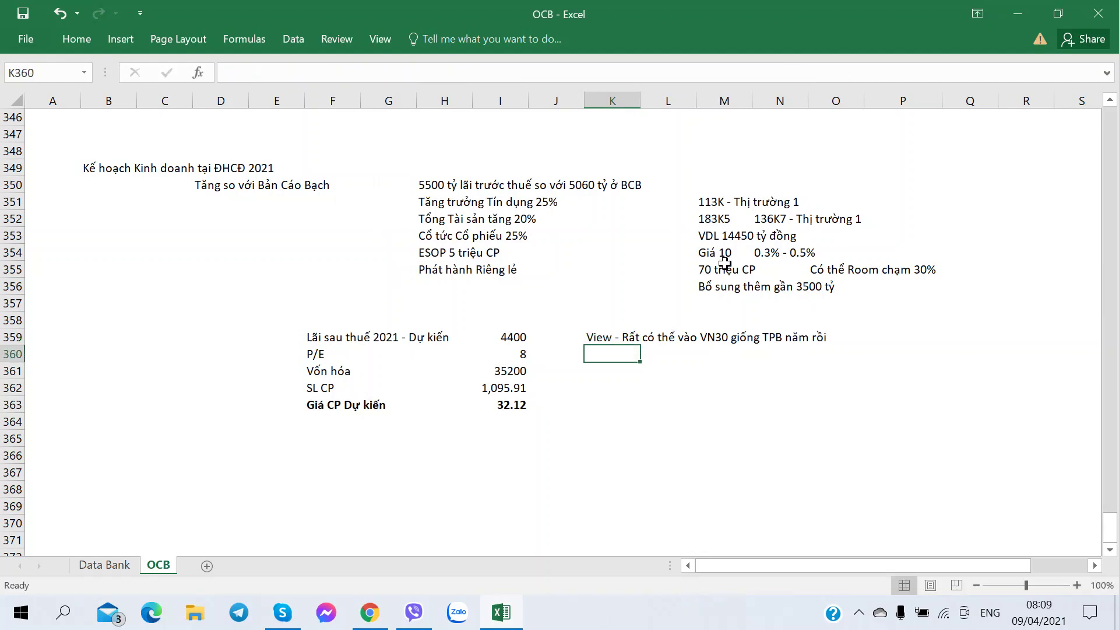
Examine OCB's share price, trading history and share figures on its CafeF page in Chrome against the estimated market capitalisation in I361.
{"action": "key", "text": "alt+Tab"}
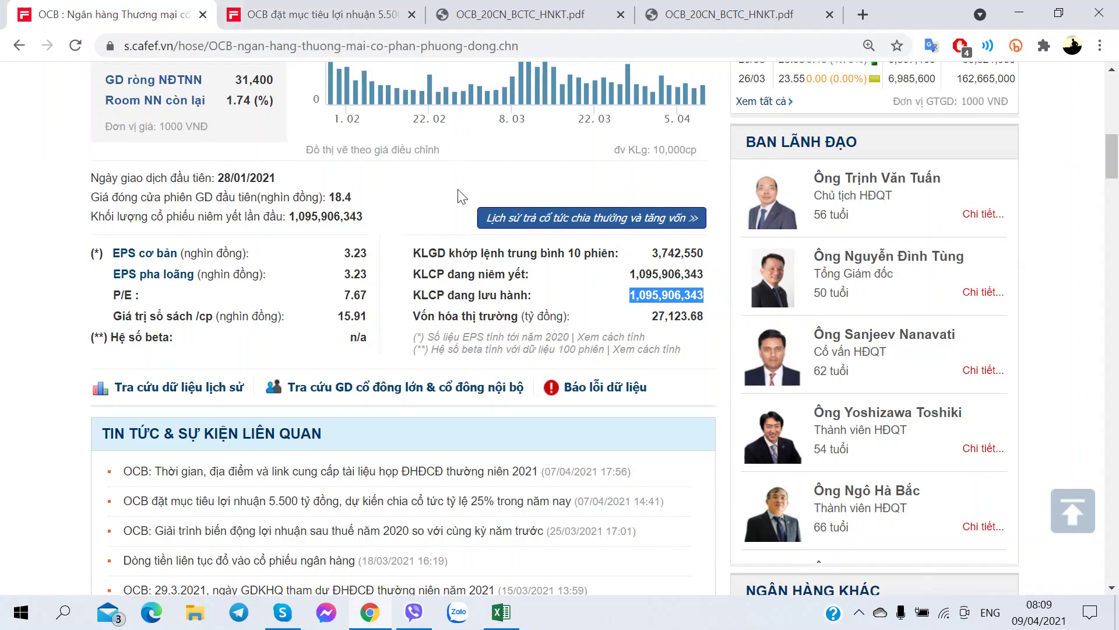
{"action": "scroll", "coordinate": [538, 247], "scroll_direction": "up", "scroll_amount": 7}
{"action": "scroll", "coordinate": [538, 249], "scroll_direction": "down", "scroll_amount": 5}
{"action": "key", "text": "alt+Tab"}
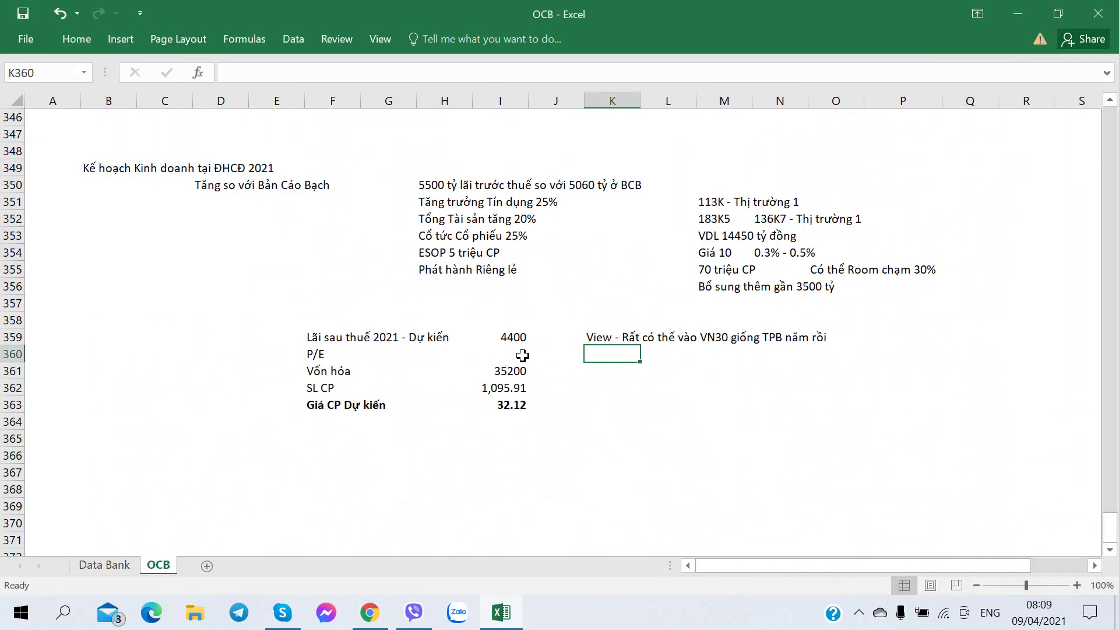
{"action": "left_click", "coordinate": [513, 376]}
{"action": "key", "text": "alt+Tab"}
{"action": "scroll", "coordinate": [712, 275], "scroll_direction": "up", "scroll_amount": 3}
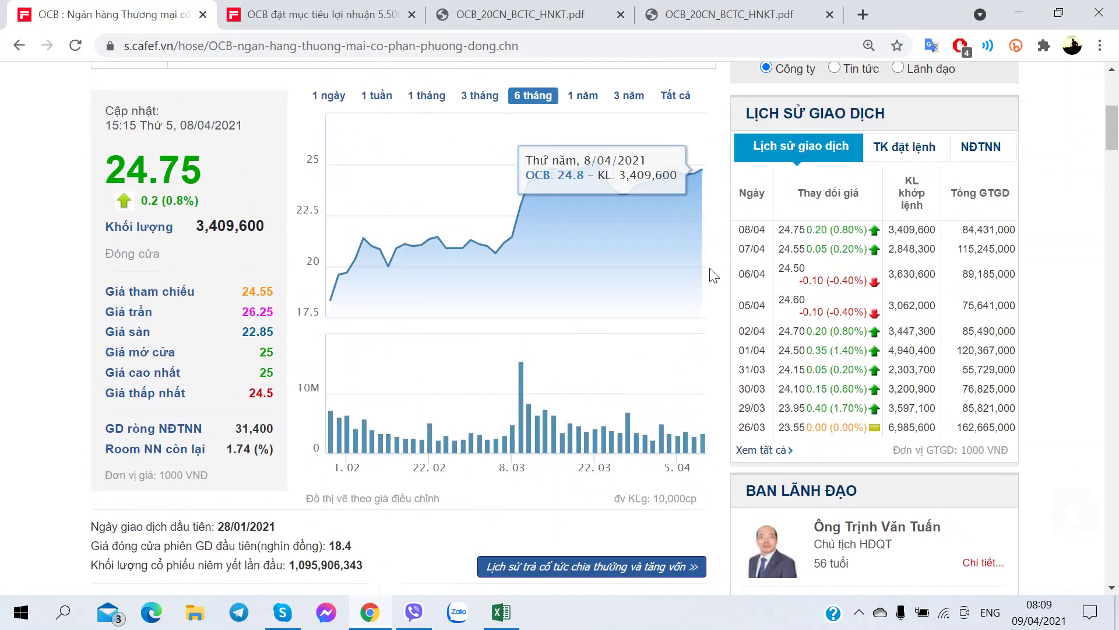
{"action": "scroll", "coordinate": [717, 275], "scroll_direction": "down", "scroll_amount": 3}
{"action": "scroll", "coordinate": [760, 267], "scroll_direction": "up", "scroll_amount": 1}
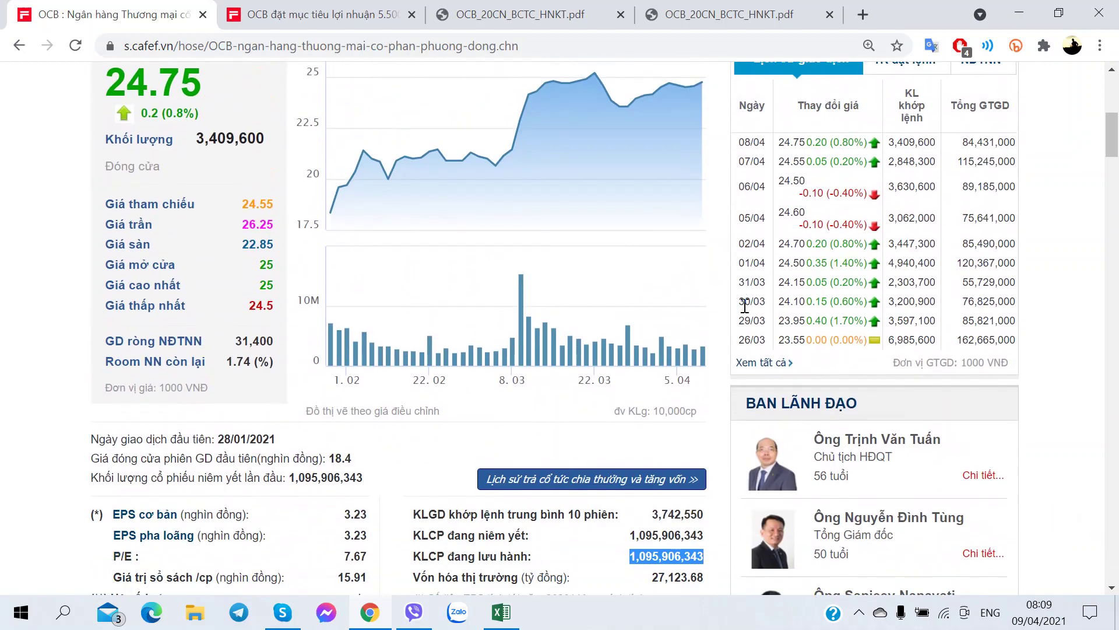
{"action": "scroll", "coordinate": [659, 315], "scroll_direction": "up", "scroll_amount": 1}
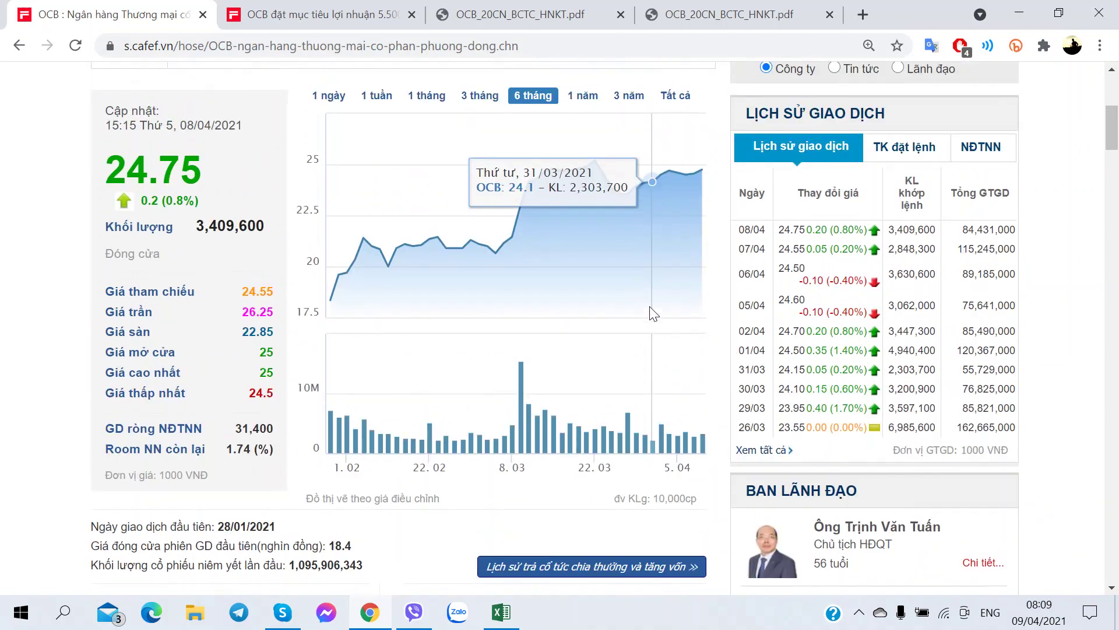
{"action": "scroll", "coordinate": [717, 233], "scroll_direction": "up", "scroll_amount": 2}
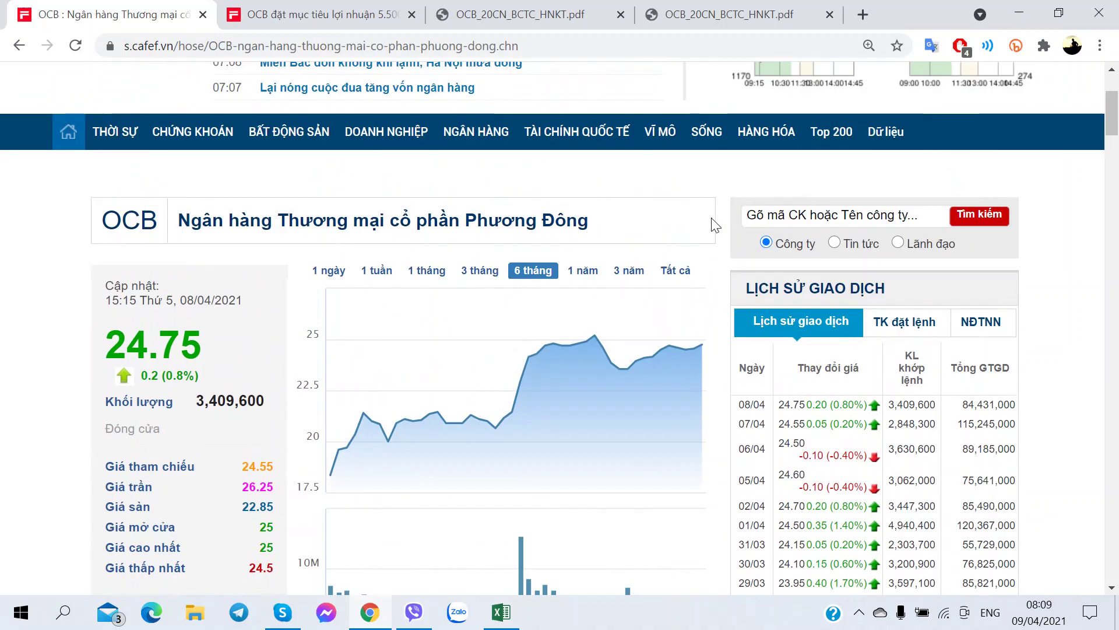
{"action": "scroll", "coordinate": [714, 229], "scroll_direction": "down", "scroll_amount": 4}
{"action": "key", "text": "alt+Tab"}
{"action": "key", "text": "alt+Tab"}
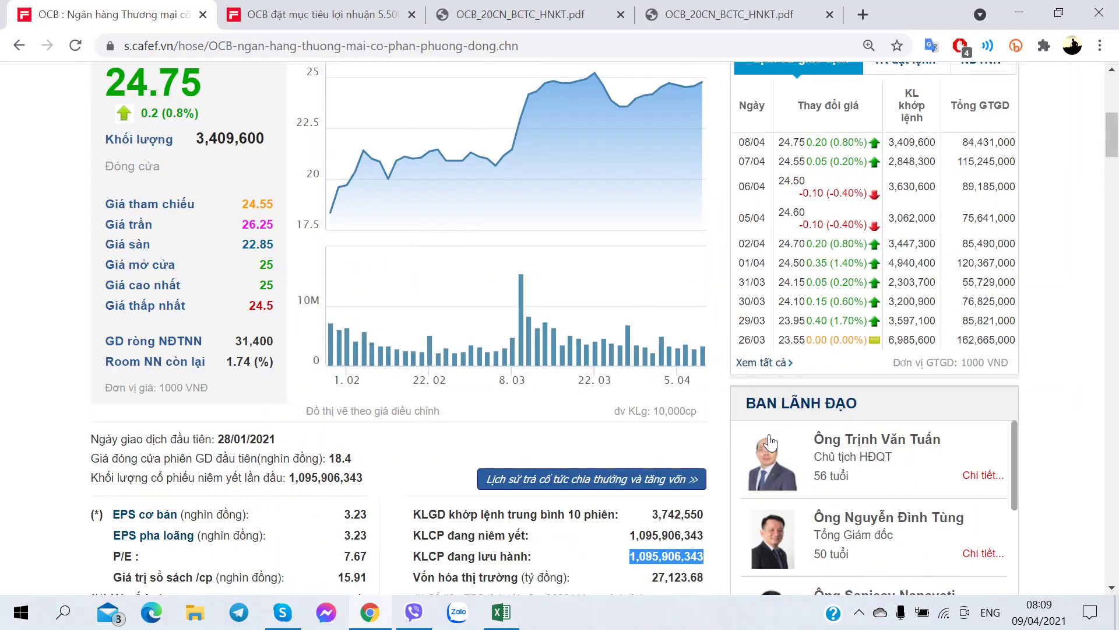
Return to Excel and add the note "Free - Float > 50%" in K361, beneath the VN30 outlook.
{"action": "key", "text": "alt+Tab"}
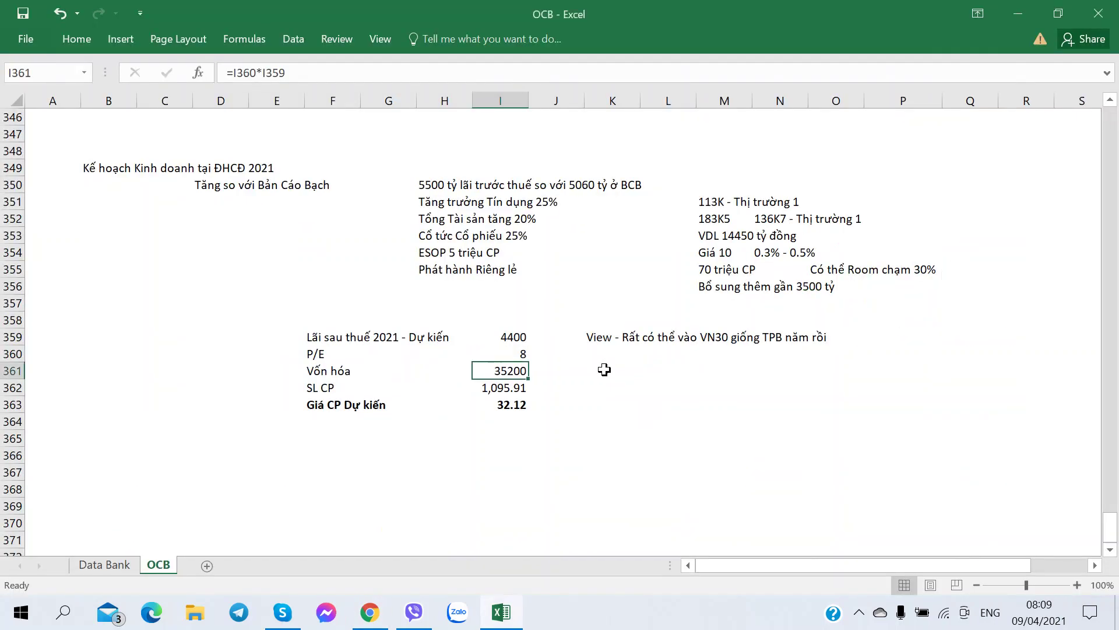
{"action": "left_click", "coordinate": [607, 368]}
{"action": "type", "text": "Fr"}
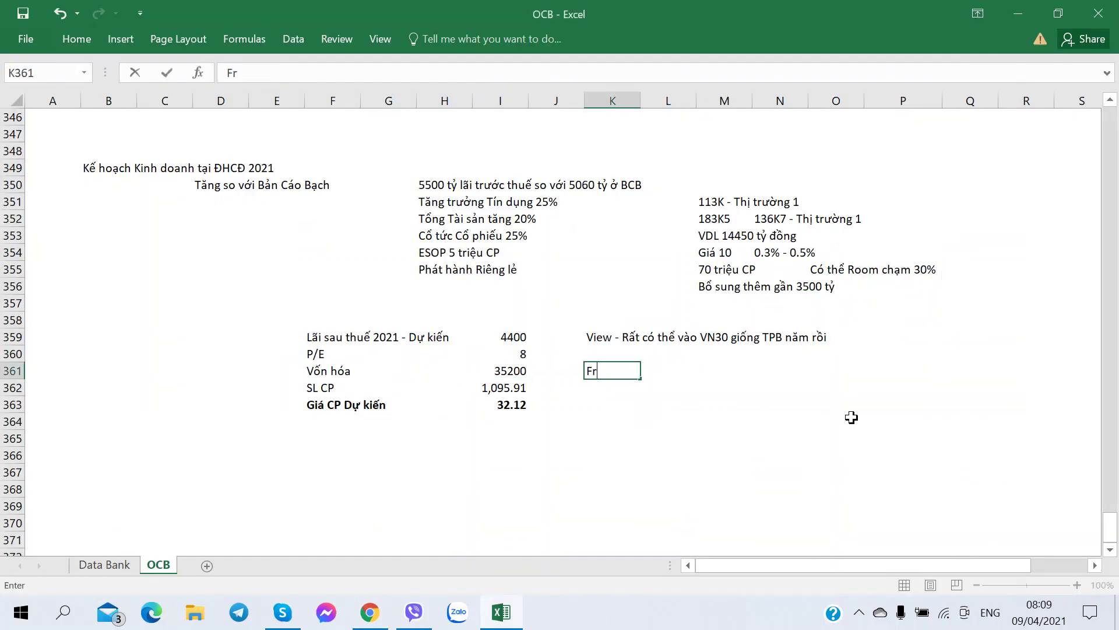
{"action": "type", "text": "ee - Float > 5"}
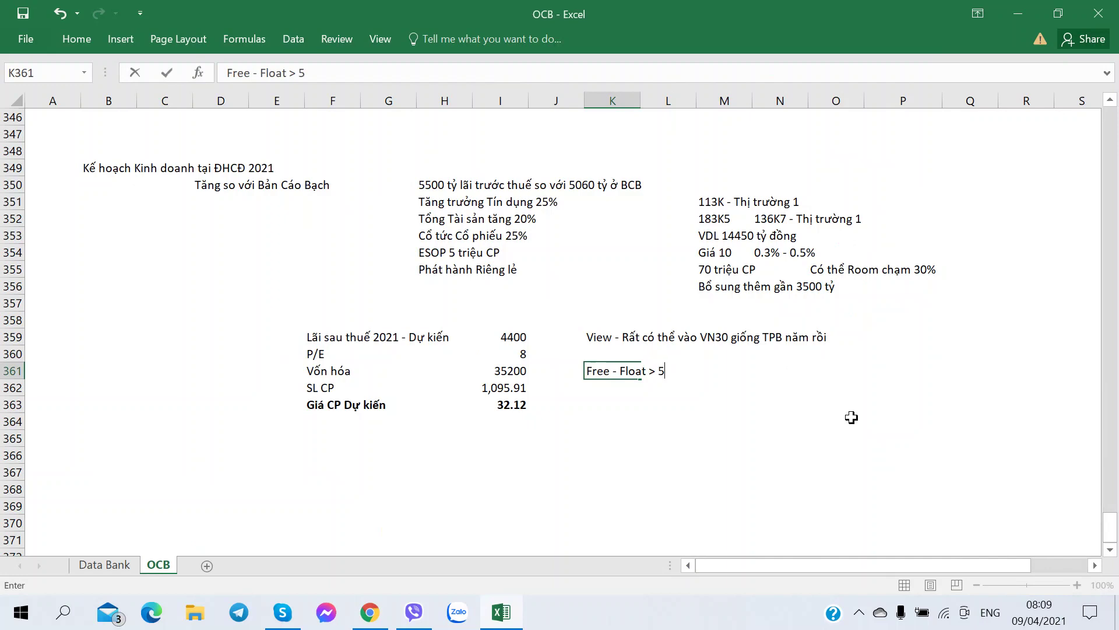
{"action": "type", "text": "0%"}
{"action": "key", "text": "Return"}
{"action": "key", "text": "alt+Tab"}
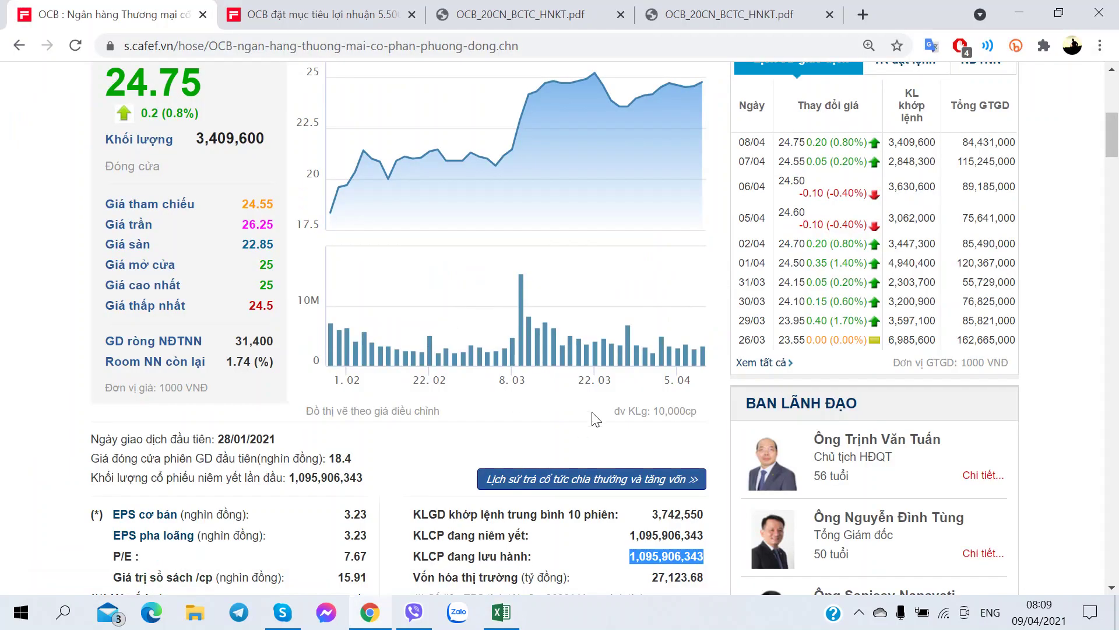
{"action": "key", "text": "alt+Tab"}
{"action": "left_click", "coordinate": [740, 376]}
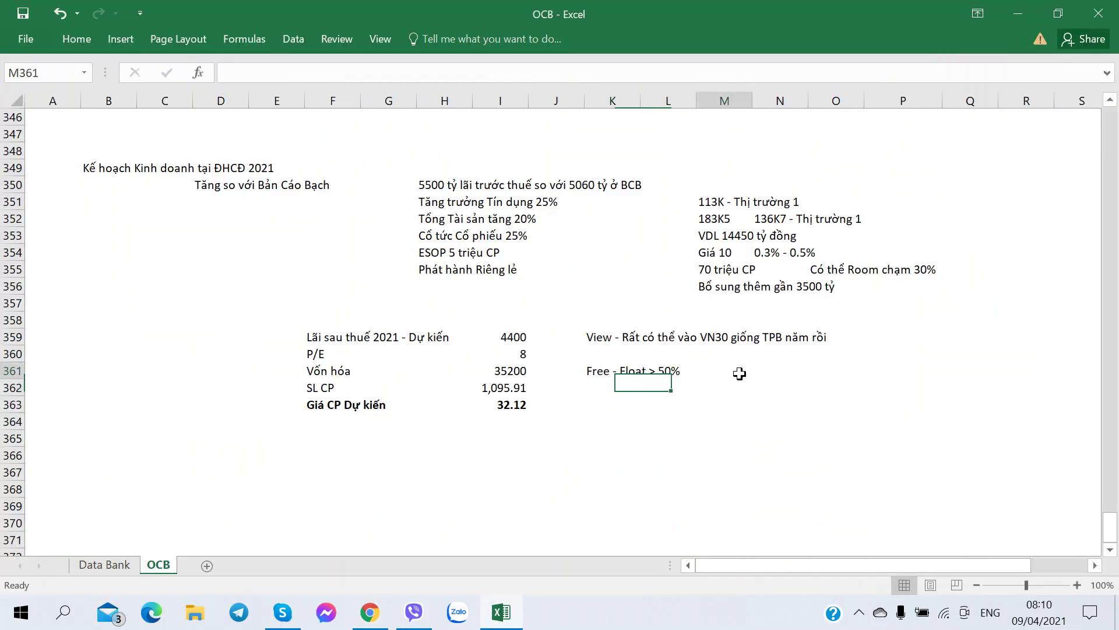
Enter the note "Đạt Điều kiện VN30 rất cao" in N361, beside the free-float note.
{"action": "left_click", "coordinate": [797, 372]}
{"action": "type", "text": "Đat Điều kie"}
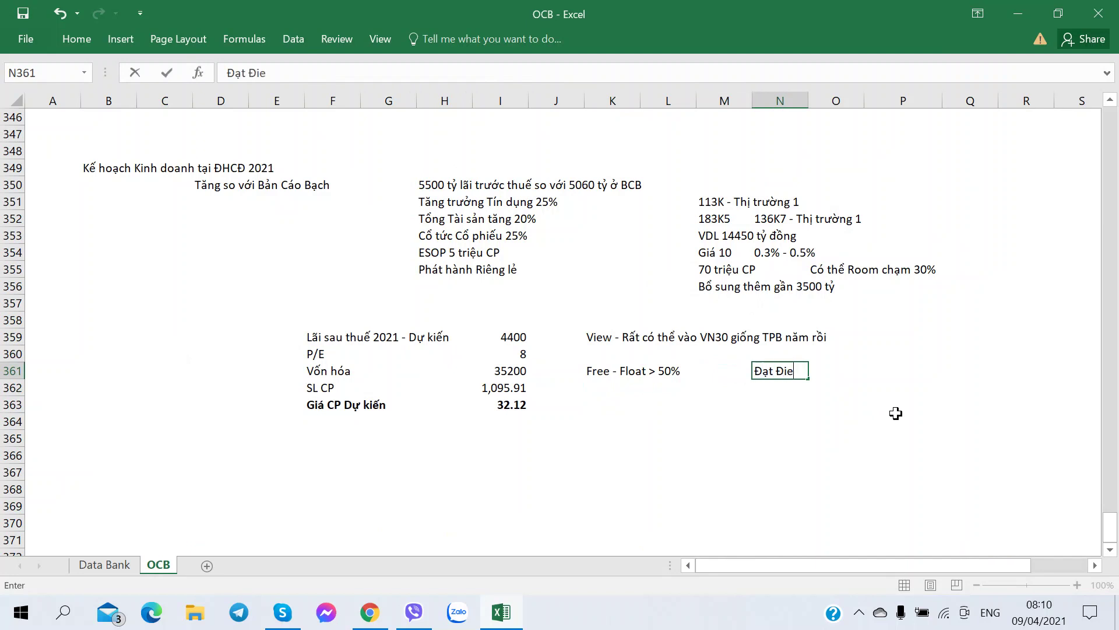
{"action": "type", "text": "n VN30"}
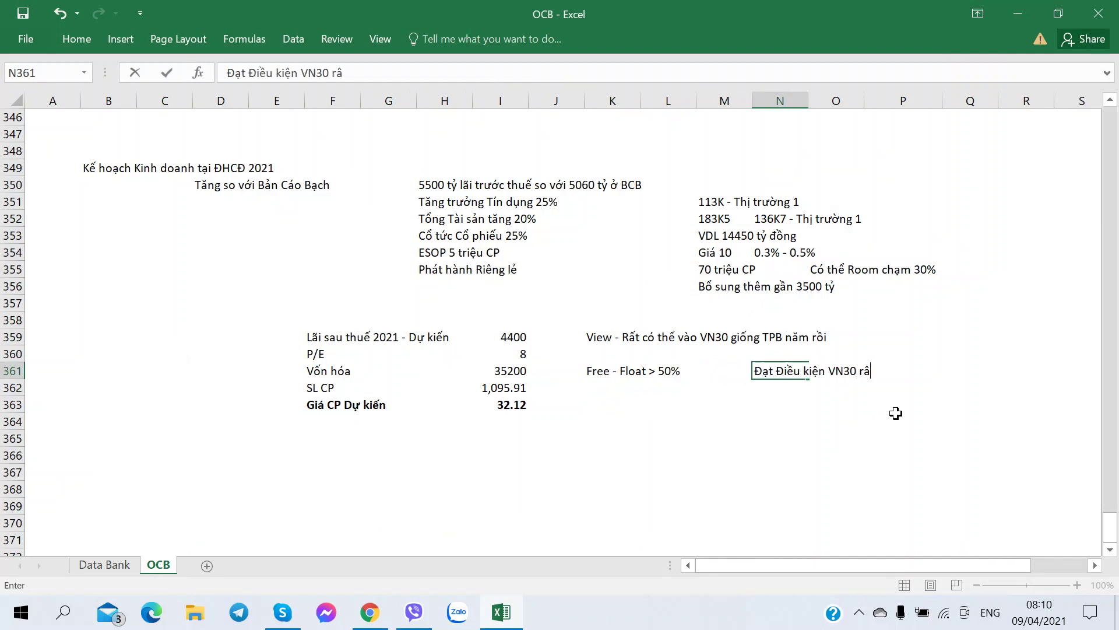
{"action": "type", "text": " rất cao"}
{"action": "key", "text": "Return"}
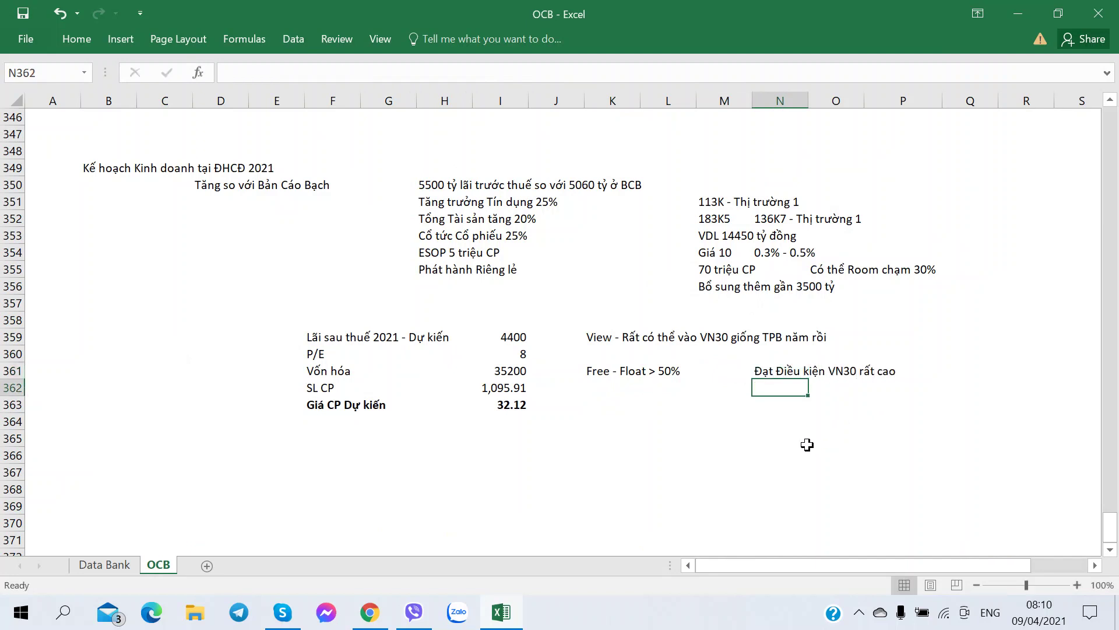
Switch to Chrome, look up TPB on CafeF from OCB's page, and set its price chart to one year.
{"action": "key", "text": "alt+Tab"}
{"action": "scroll", "coordinate": [219, 362], "scroll_direction": "down", "scroll_amount": 2}
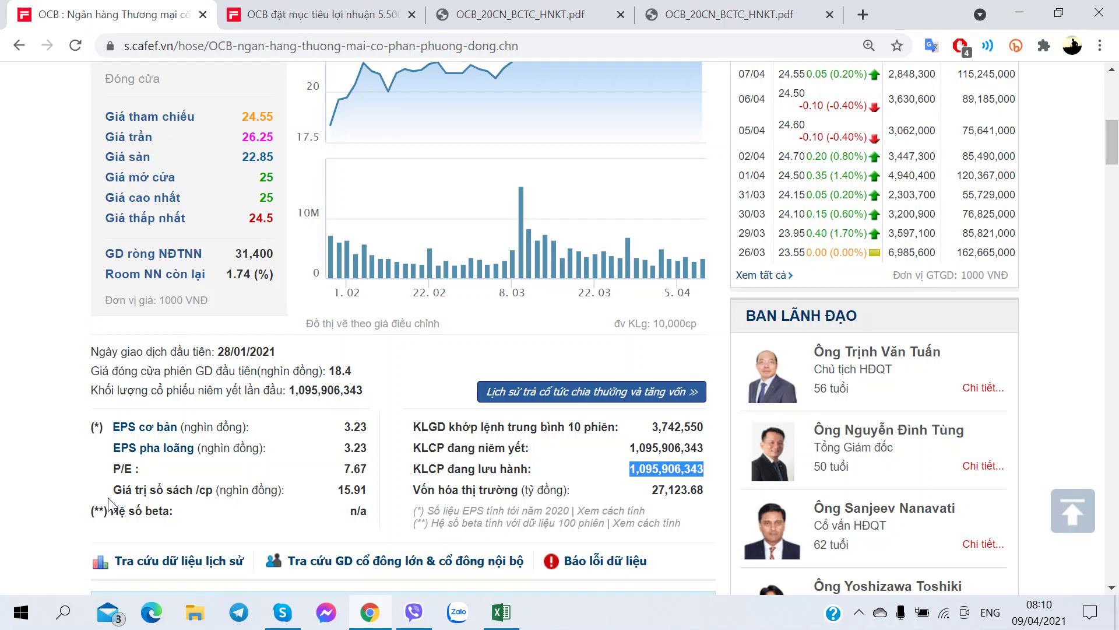
{"action": "key", "text": "alt+Tab"}
{"action": "key", "text": "alt+Tab"}
{"action": "scroll", "coordinate": [467, 362], "scroll_direction": "up", "scroll_amount": 6}
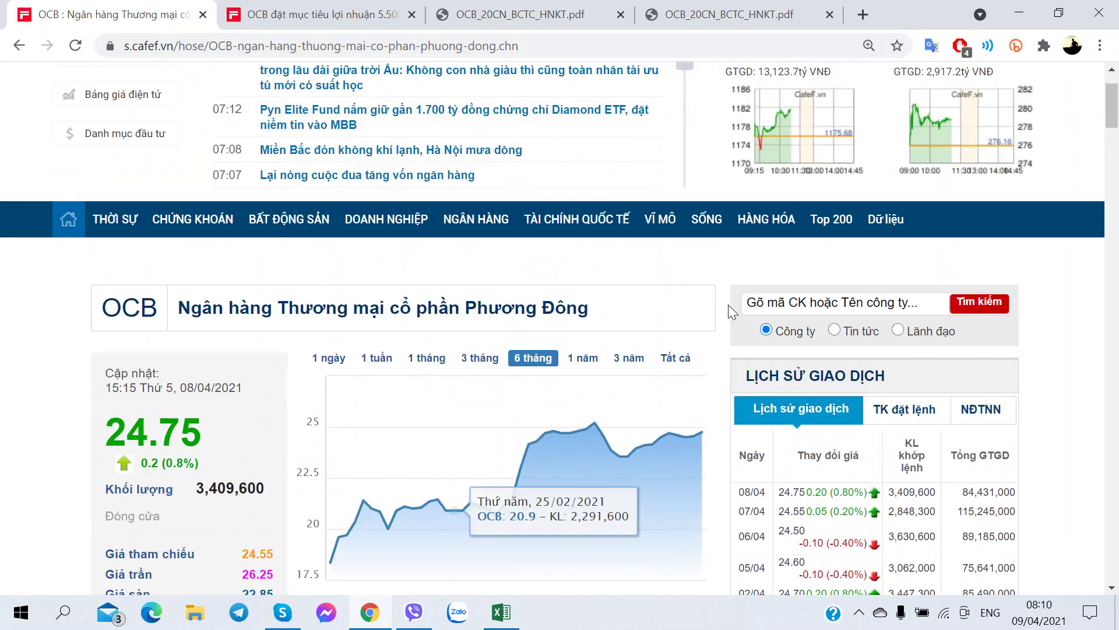
{"action": "left_click", "coordinate": [769, 304]}
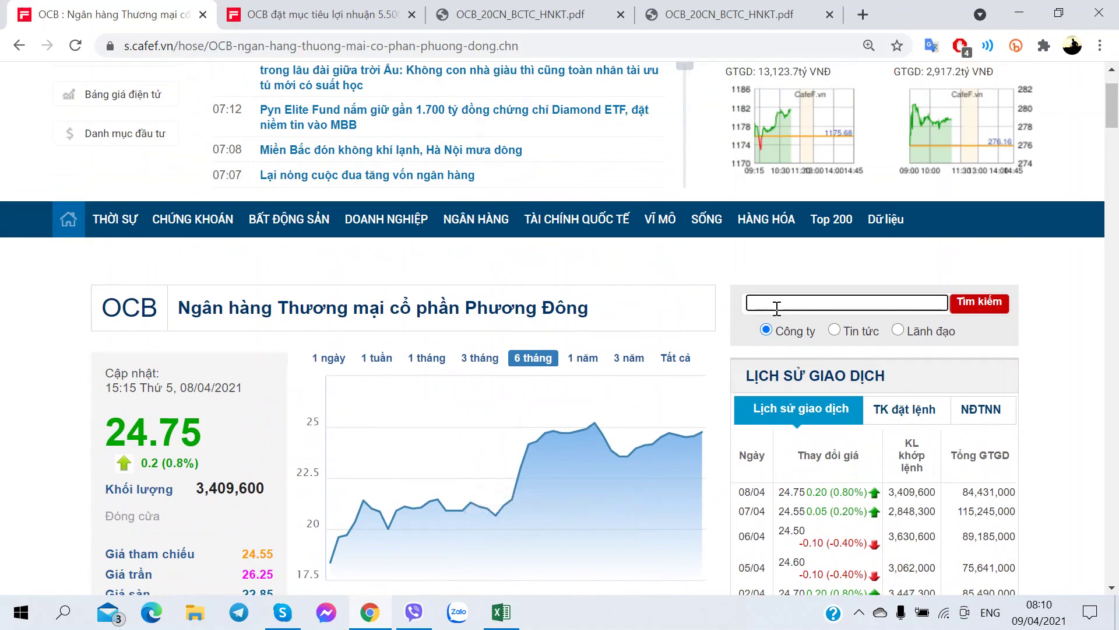
{"action": "type", "text": "TPB"}
{"action": "key", "text": "Return"}
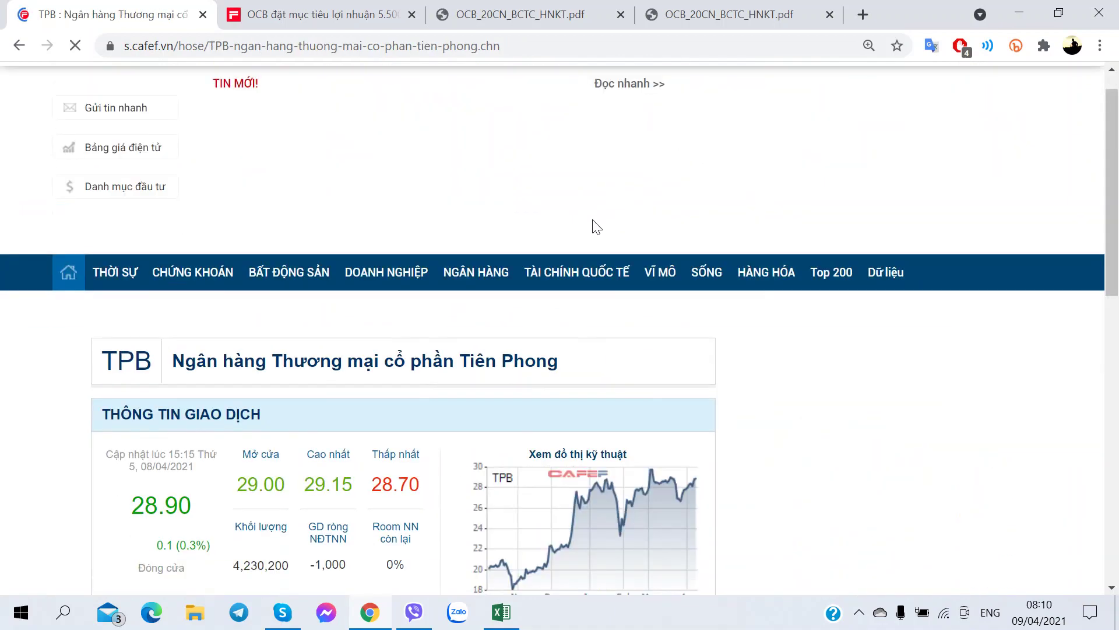
{"action": "scroll", "coordinate": [560, 338], "scroll_direction": "down", "scroll_amount": 9}
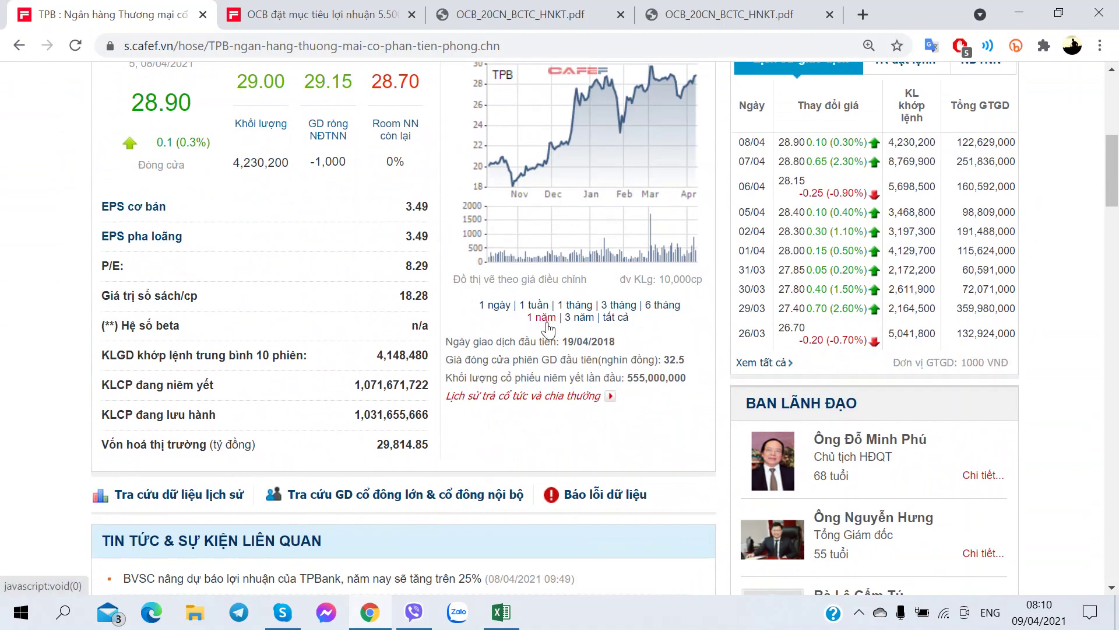
{"action": "left_click", "coordinate": [545, 317]}
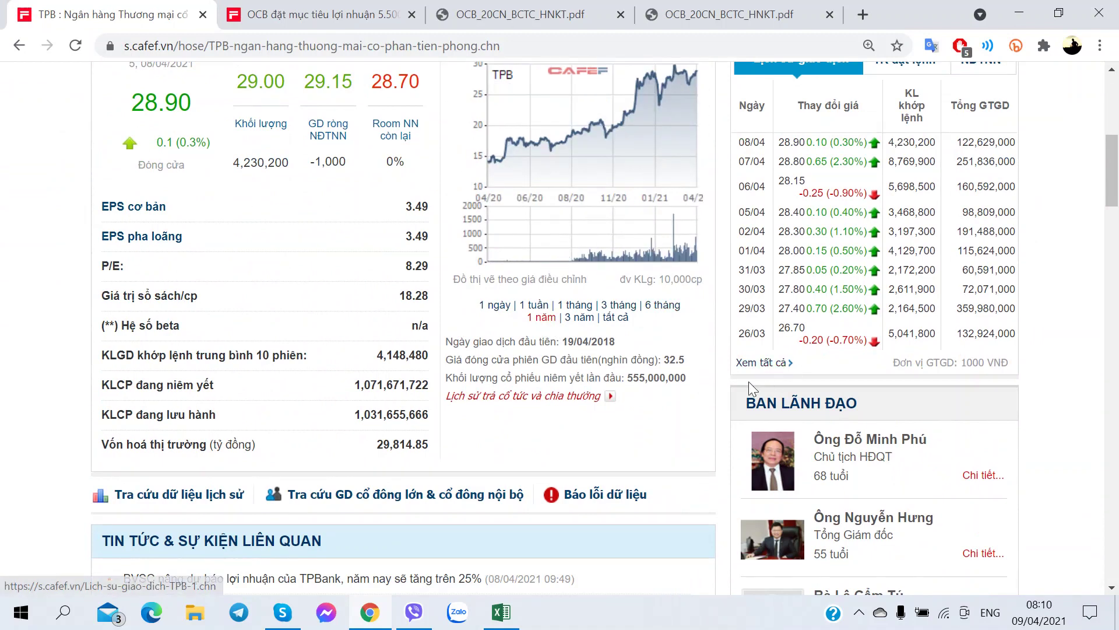
Open TPB's full trading history and examine pages 8 and 9 for its July–August 2020 matched volumes.
{"action": "left_click", "coordinate": [743, 361]}
{"action": "scroll", "coordinate": [531, 372], "scroll_direction": "down", "scroll_amount": 10}
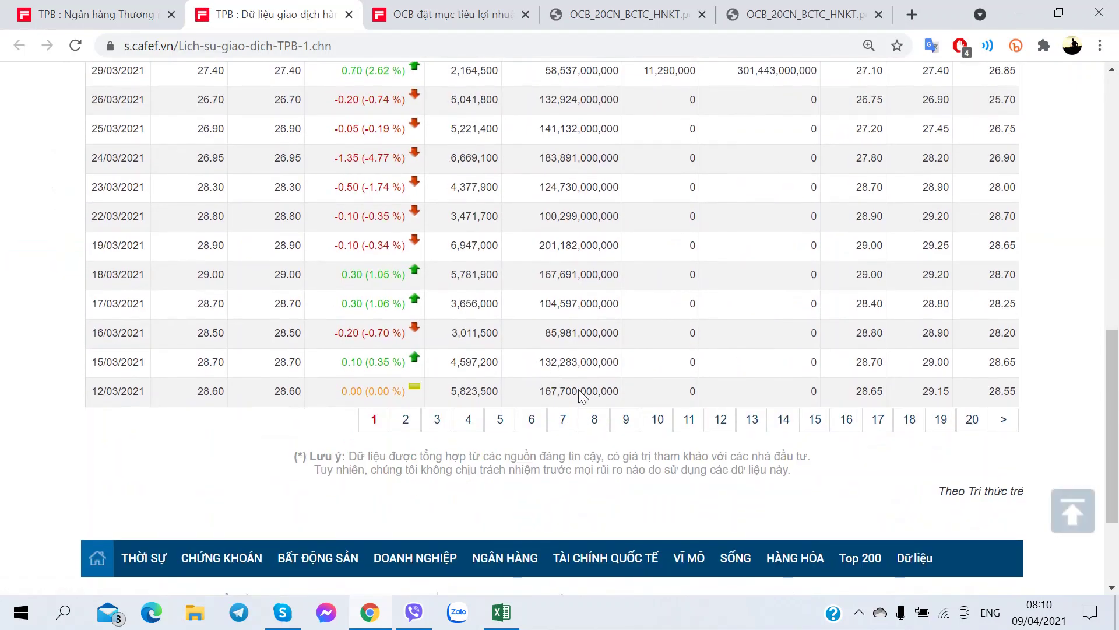
{"action": "left_click", "coordinate": [595, 418]}
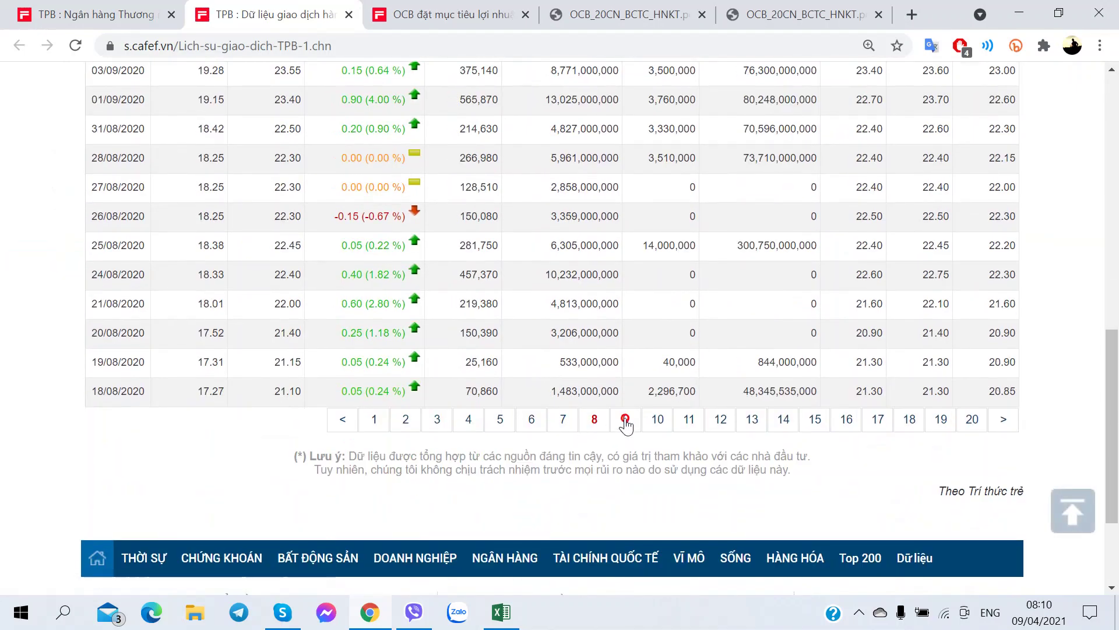
{"action": "left_click", "coordinate": [625, 419]}
{"action": "left_click_drag", "start_coordinate": [661, 424], "coordinate": [20, 293]}
{"action": "scroll", "coordinate": [352, 358], "scroll_direction": "up", "scroll_amount": 5}
{"action": "scroll", "coordinate": [473, 320], "scroll_direction": "down", "scroll_amount": 1}
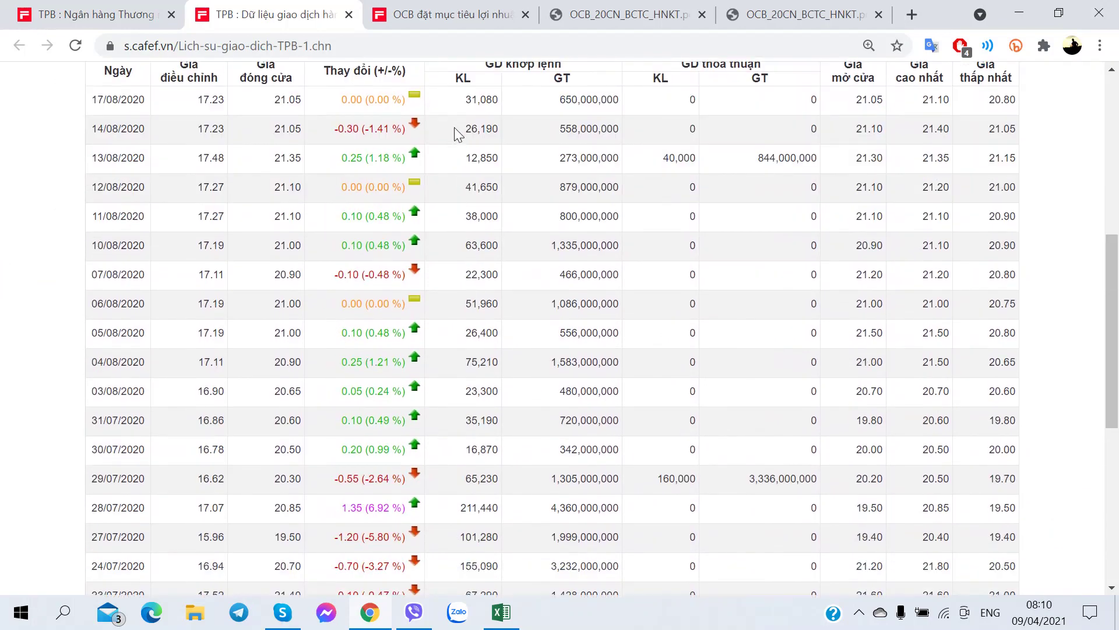
{"action": "scroll", "coordinate": [463, 407], "scroll_direction": "down", "scroll_amount": 4}
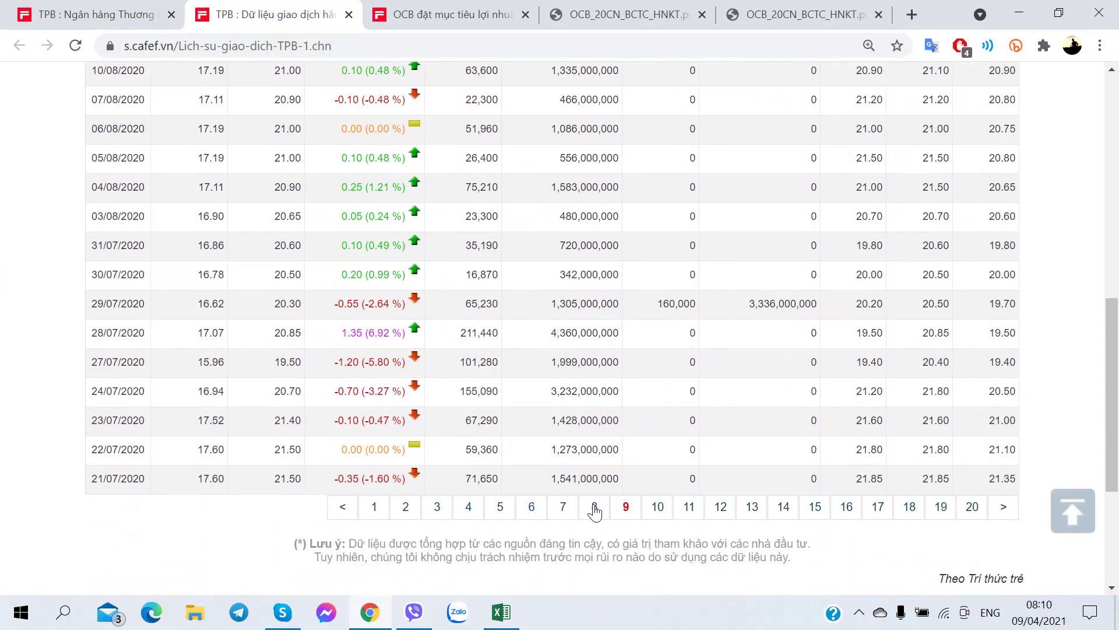
Examine TPB's matched volumes from late August to October 2020 on pages 8 and 7 of its trading history.
{"action": "left_click", "coordinate": [594, 506]}
{"action": "scroll", "coordinate": [502, 465], "scroll_direction": "up", "scroll_amount": 3}
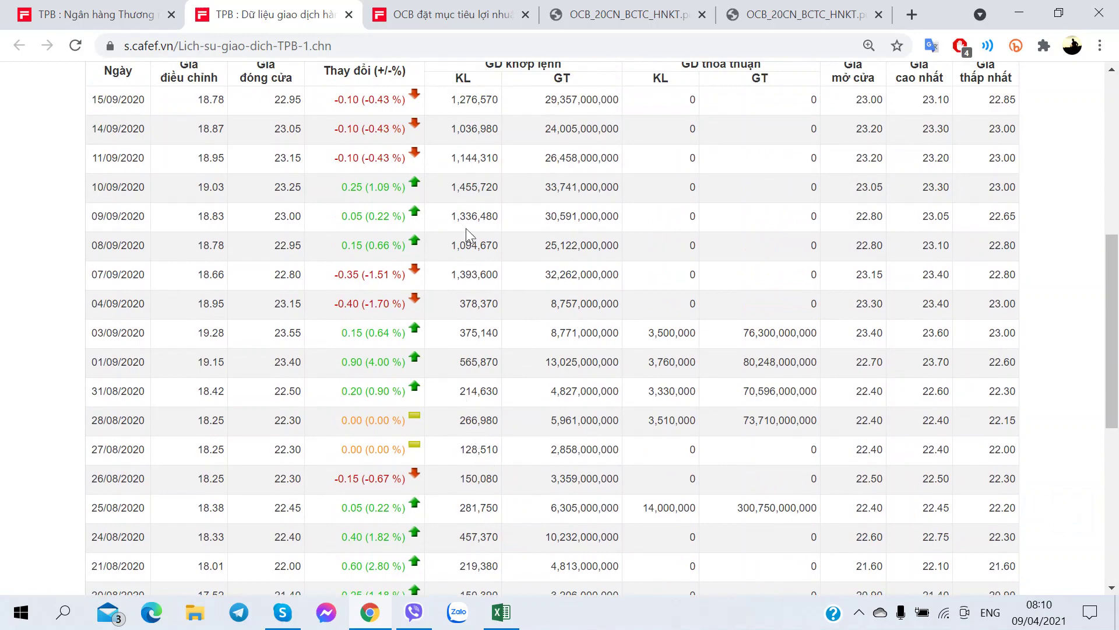
{"action": "scroll", "coordinate": [521, 222], "scroll_direction": "down", "scroll_amount": 5}
{"action": "left_click", "coordinate": [563, 421]}
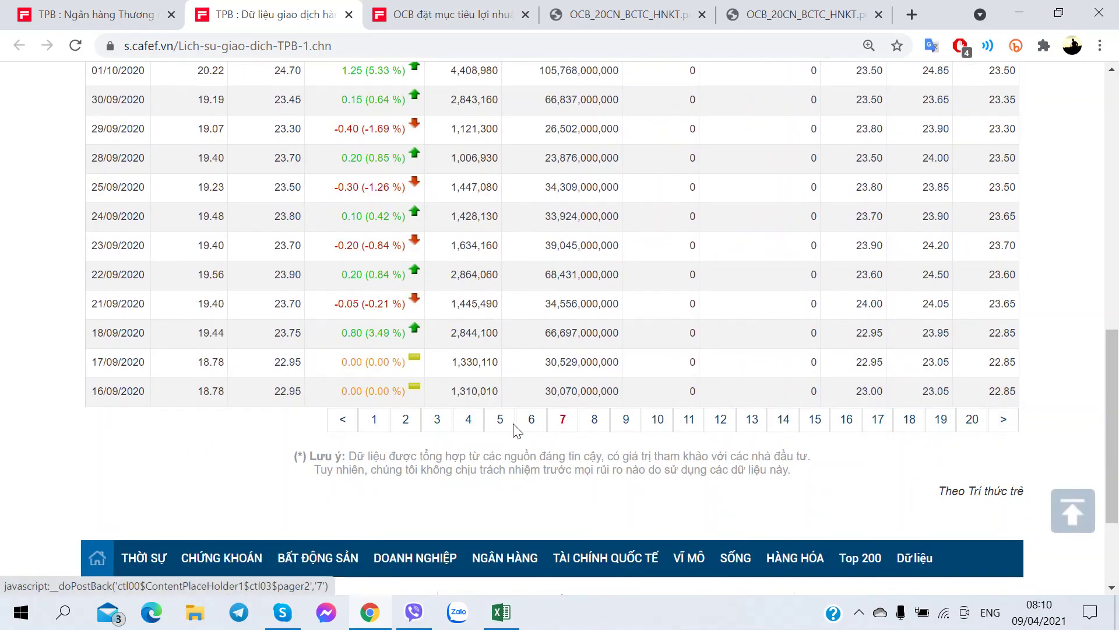
{"action": "scroll", "coordinate": [455, 411], "scroll_direction": "up", "scroll_amount": 3}
{"action": "scroll", "coordinate": [453, 379], "scroll_direction": "up", "scroll_amount": 3}
{"action": "scroll", "coordinate": [462, 347], "scroll_direction": "down", "scroll_amount": 5}
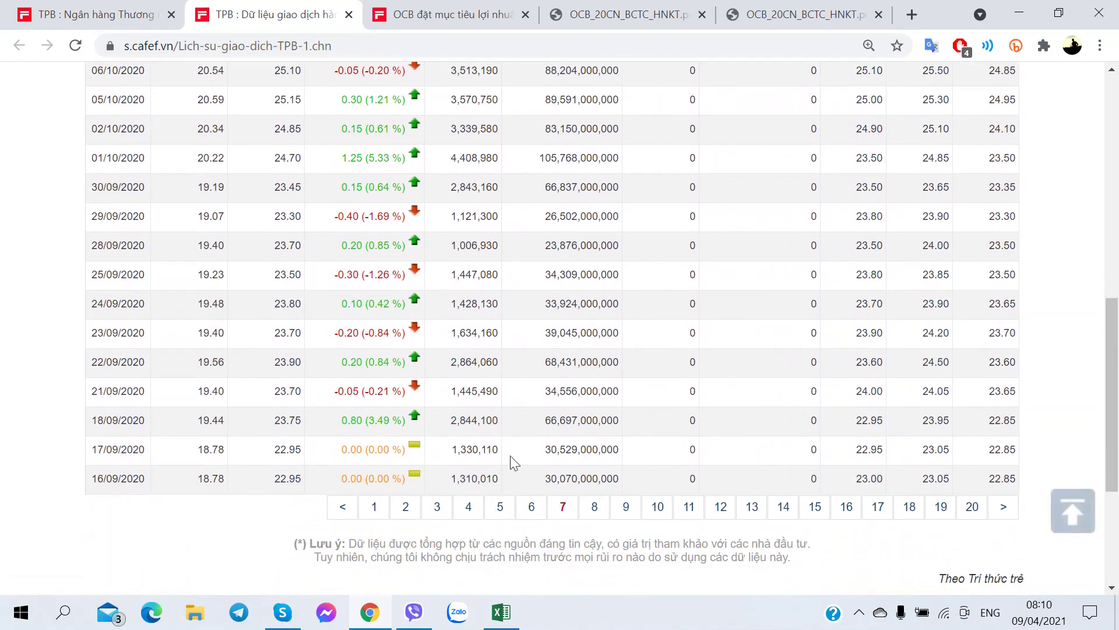
Follow TPB's prices and matched volumes from October 2020 to January 2021 on history pages 6, 5 and 4.
{"action": "left_click", "coordinate": [531, 506]}
{"action": "scroll", "coordinate": [495, 472], "scroll_direction": "up", "scroll_amount": 7}
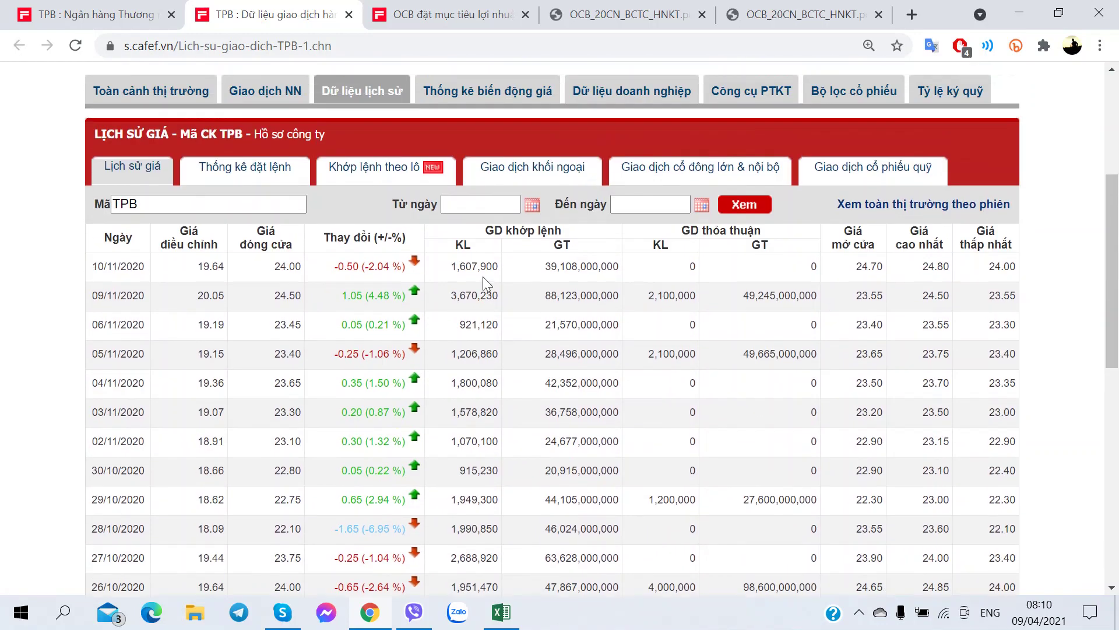
{"action": "scroll", "coordinate": [488, 418], "scroll_direction": "down", "scroll_amount": 5}
{"action": "scroll", "coordinate": [488, 417], "scroll_direction": "down", "scroll_amount": 2}
{"action": "left_click", "coordinate": [500, 507]}
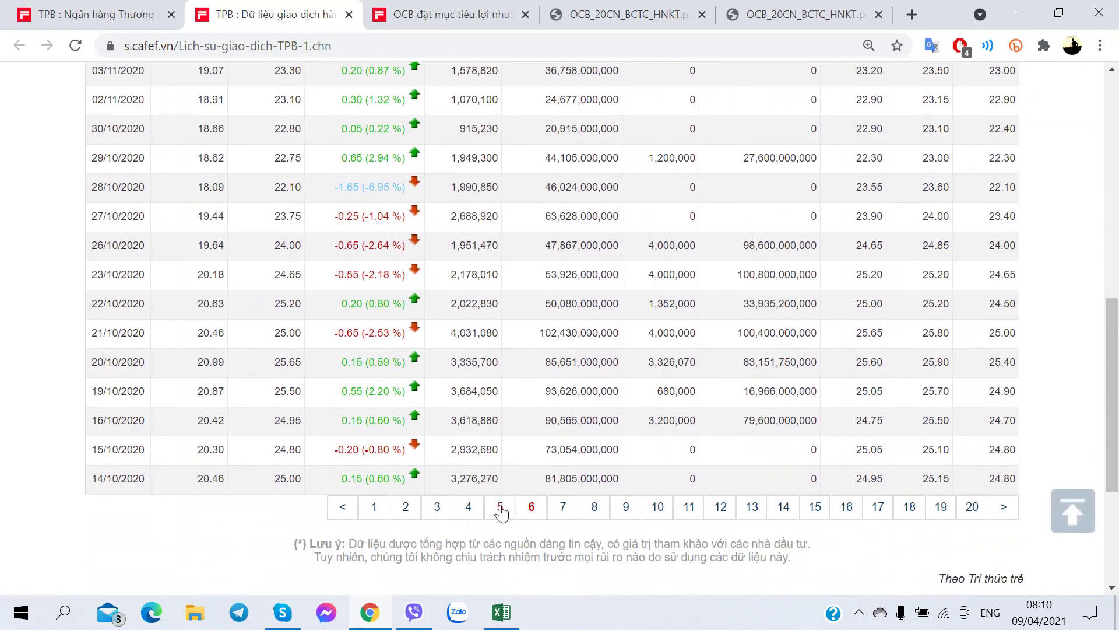
{"action": "scroll", "coordinate": [463, 435], "scroll_direction": "up", "scroll_amount": 5}
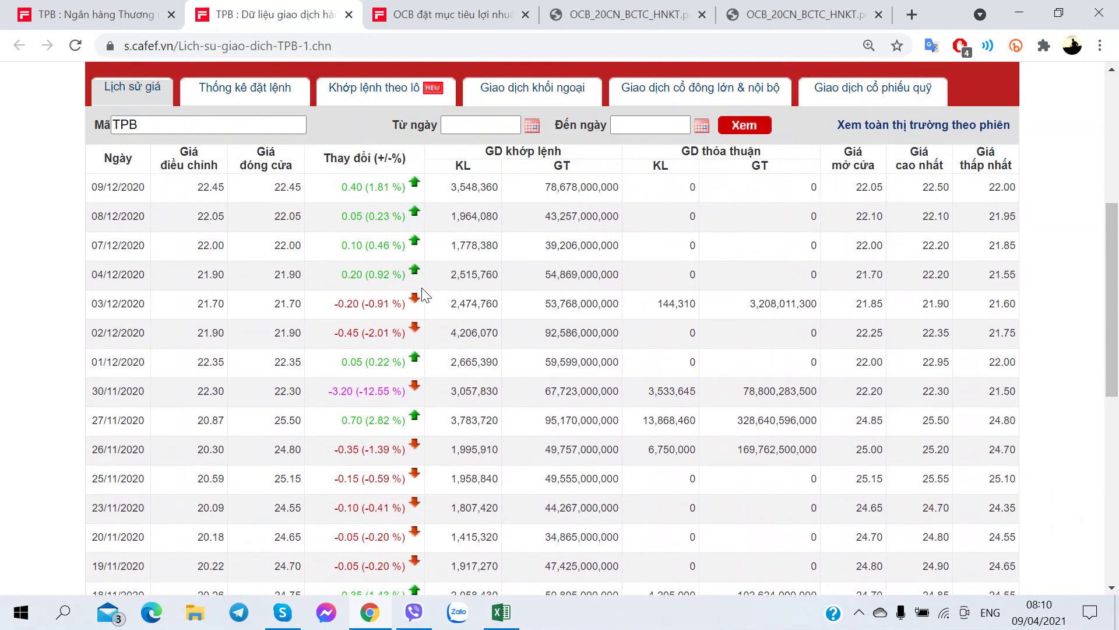
{"action": "scroll", "coordinate": [425, 295], "scroll_direction": "down", "scroll_amount": 3}
{"action": "scroll", "coordinate": [449, 394], "scroll_direction": "down", "scroll_amount": 2}
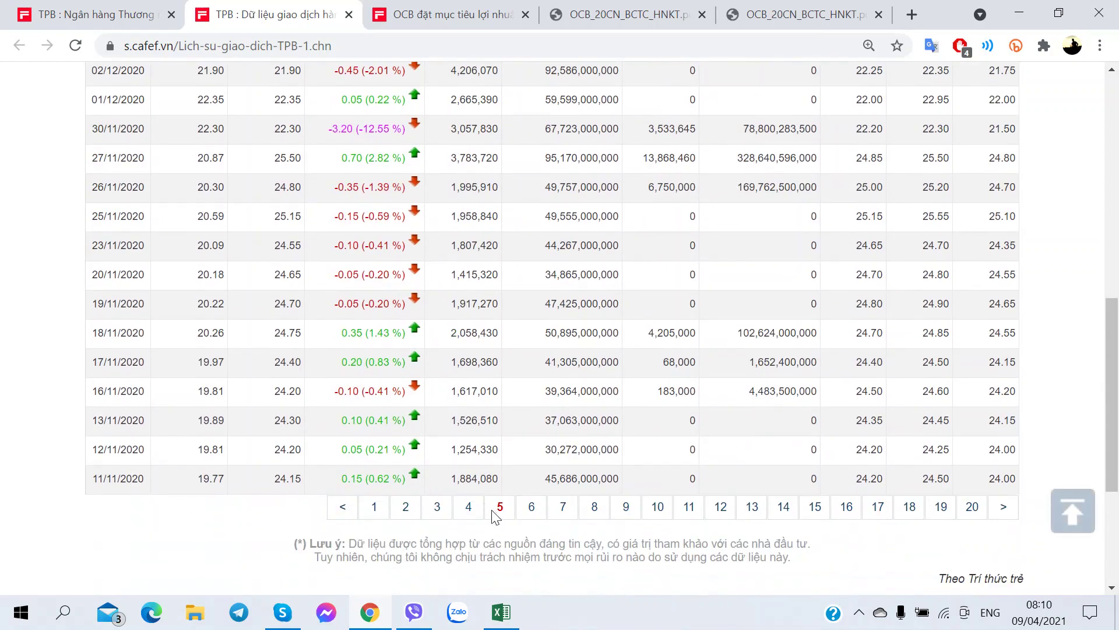
{"action": "left_click", "coordinate": [470, 506]}
{"action": "scroll", "coordinate": [350, 350], "scroll_direction": "up", "scroll_amount": 2}
Compare TPB's market capitalisation on its overview page with its trading history on page 4 and the latest page 1.
{"action": "left_click", "coordinate": [76, 14]}
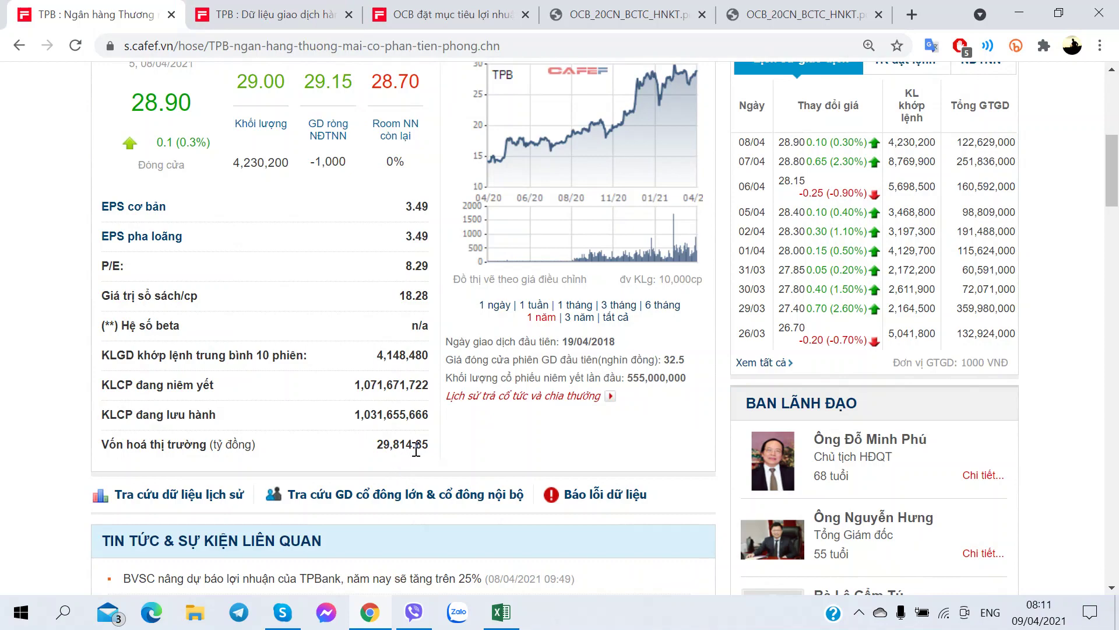
{"action": "left_click", "coordinate": [254, 13]}
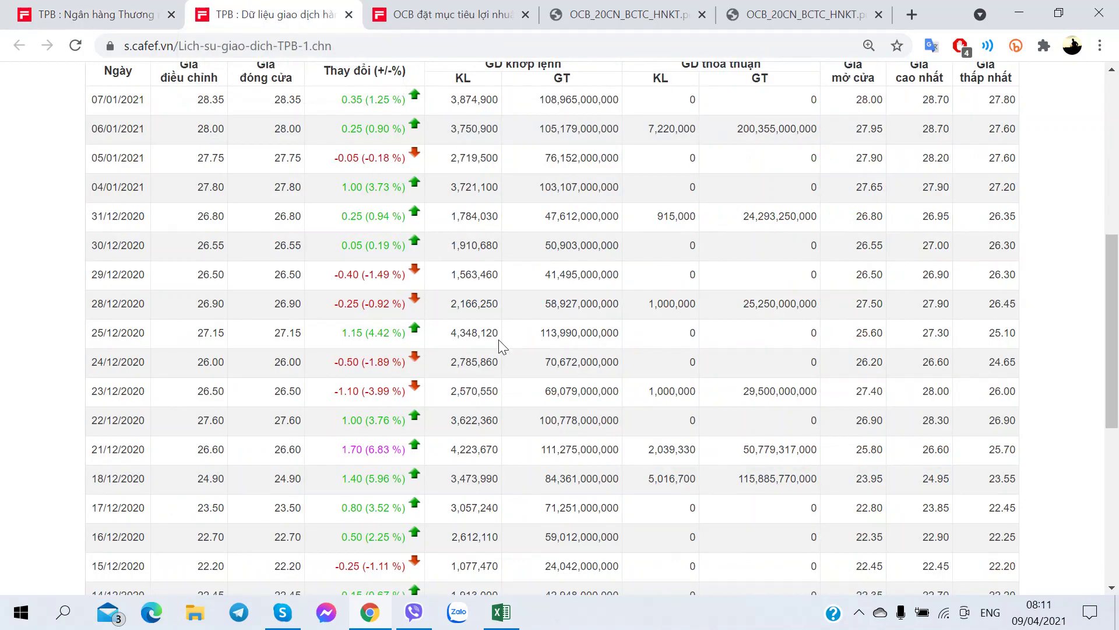
{"action": "scroll", "coordinate": [500, 373], "scroll_direction": "down", "scroll_amount": 2}
{"action": "scroll", "coordinate": [310, 120], "scroll_direction": "up", "scroll_amount": 3}
{"action": "left_click", "coordinate": [428, 9]}
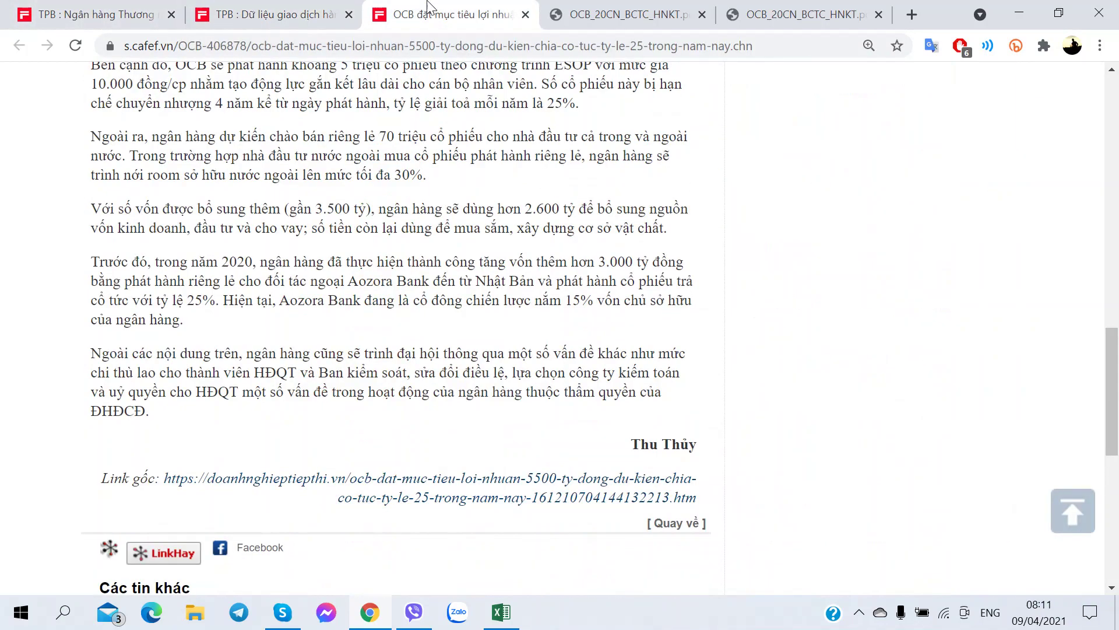
{"action": "left_click", "coordinate": [263, 14]}
{"action": "scroll", "coordinate": [390, 347], "scroll_direction": "down", "scroll_amount": 7}
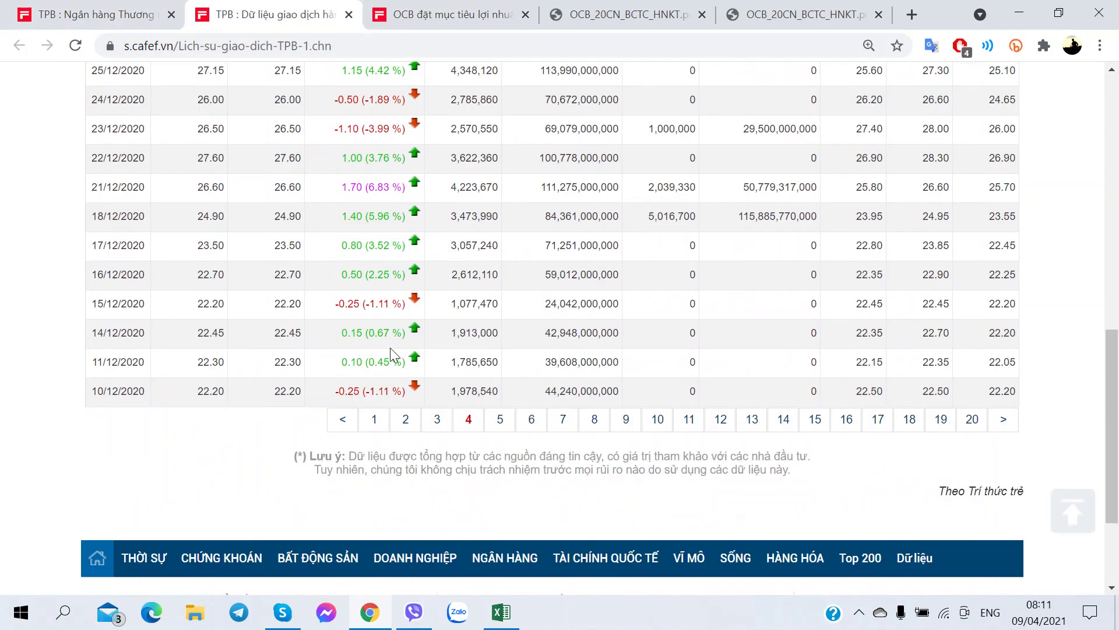
{"action": "left_click", "coordinate": [375, 420]}
{"action": "scroll", "coordinate": [293, 347], "scroll_direction": "up", "scroll_amount": 7}
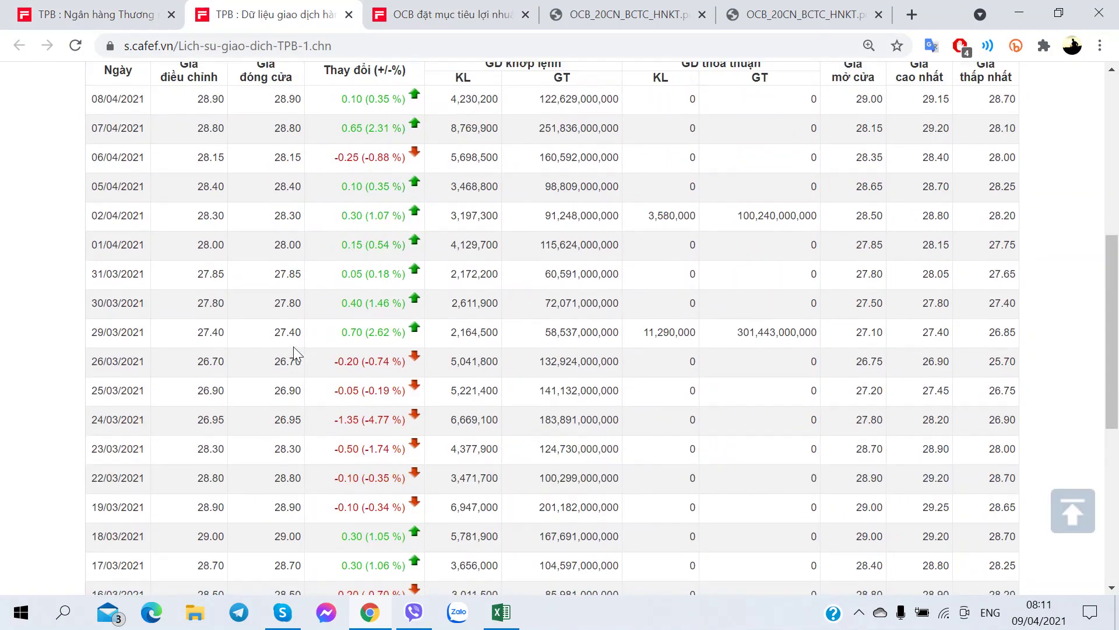
Load OCB's trading history on CafeF and examine its daily matched volumes and values for March–April 2021.
{"action": "left_click_drag", "start_coordinate": [247, 212], "coordinate": [3, 209]}
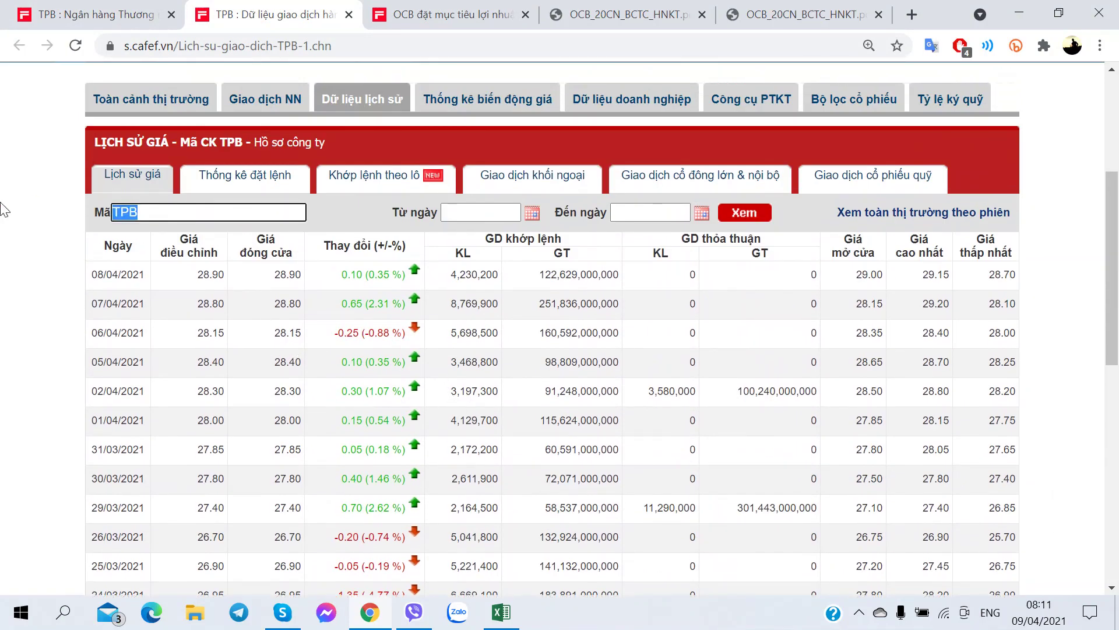
{"action": "type", "text": "OCB"}
{"action": "key", "text": "Return"}
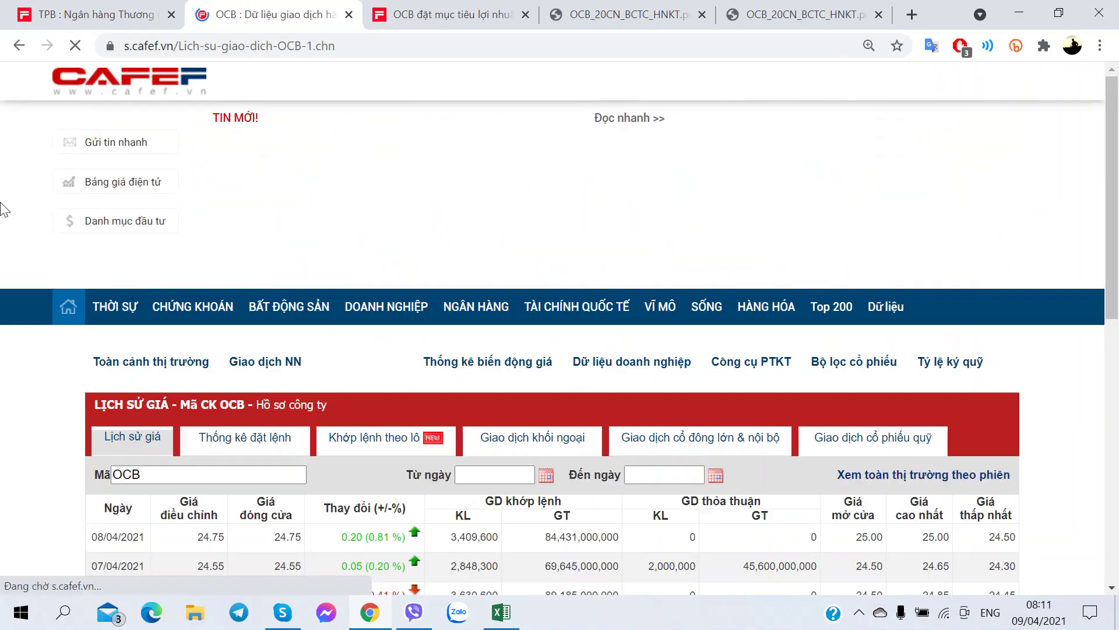
{"action": "scroll", "coordinate": [256, 379], "scroll_direction": "down", "scroll_amount": 3}
{"action": "scroll", "coordinate": [385, 302], "scroll_direction": "down", "scroll_amount": 1}
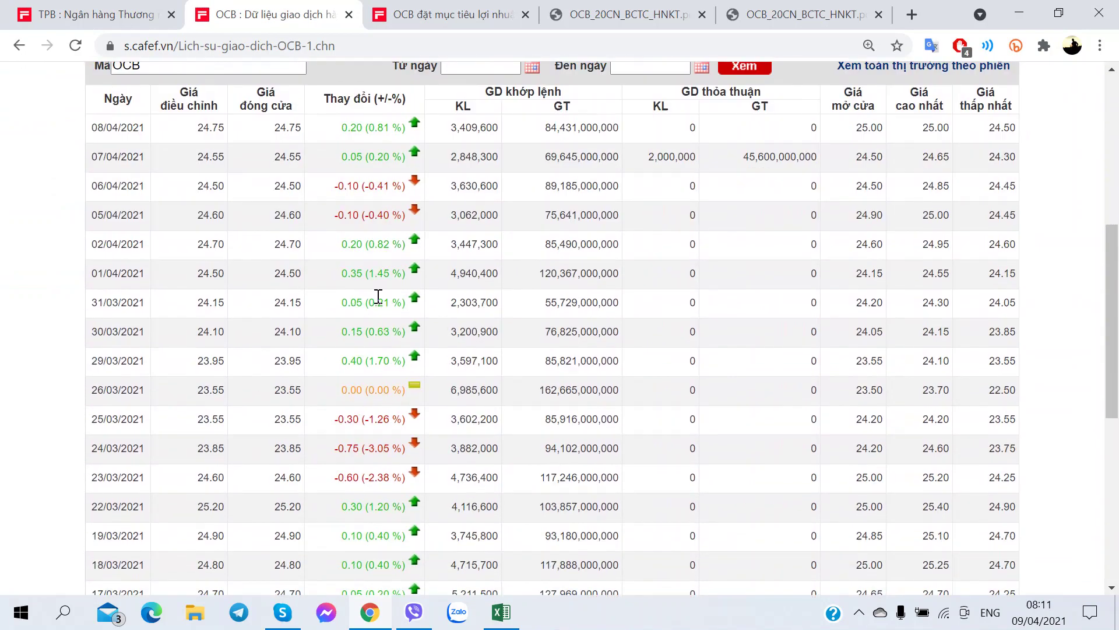
{"action": "scroll", "coordinate": [373, 303], "scroll_direction": "down", "scroll_amount": 3}
{"action": "scroll", "coordinate": [364, 304], "scroll_direction": "up", "scroll_amount": 4}
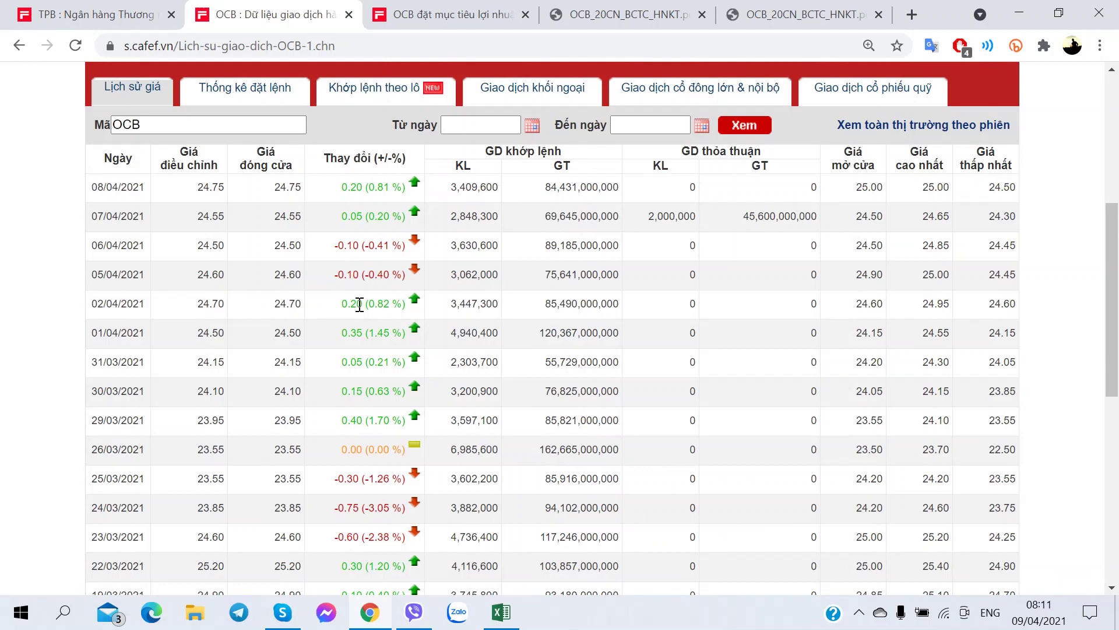
{"action": "scroll", "coordinate": [490, 310], "scroll_direction": "down", "scroll_amount": 4}
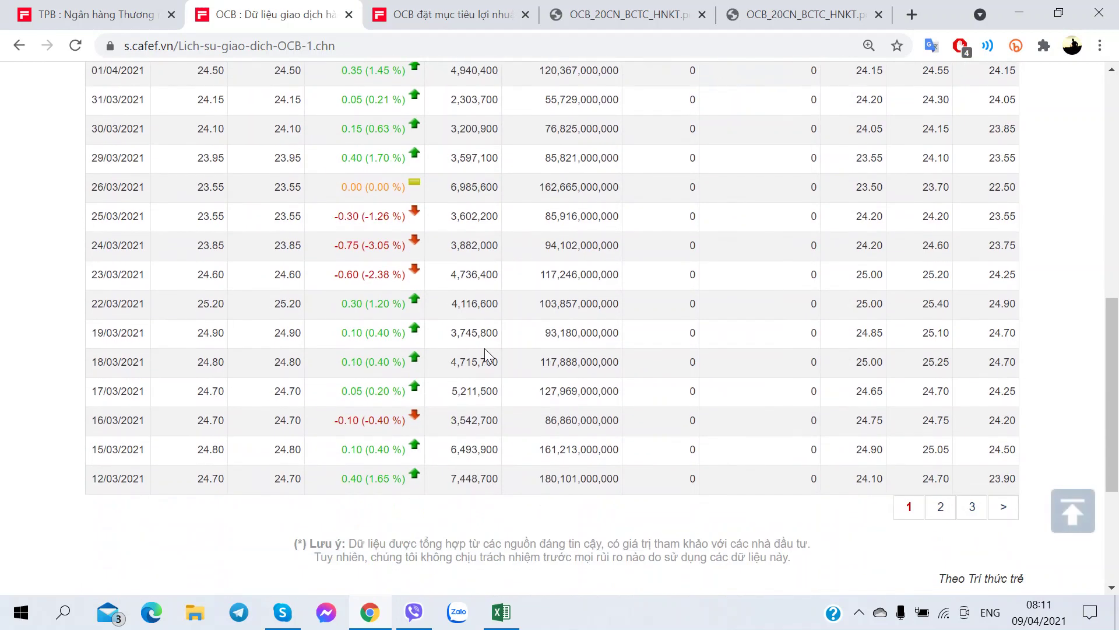
{"action": "scroll", "coordinate": [484, 345], "scroll_direction": "up", "scroll_amount": 3}
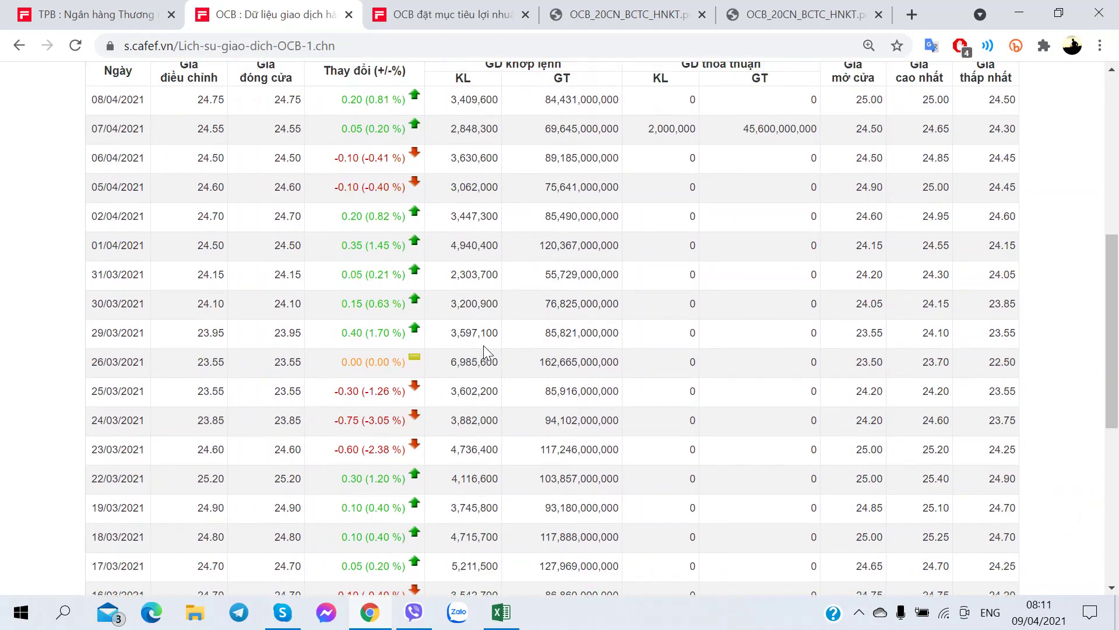
Return to Excel and enter the note "Game nhỏ" in P359, beside the VN30 outlook.
{"action": "left_click", "coordinate": [521, 617]}
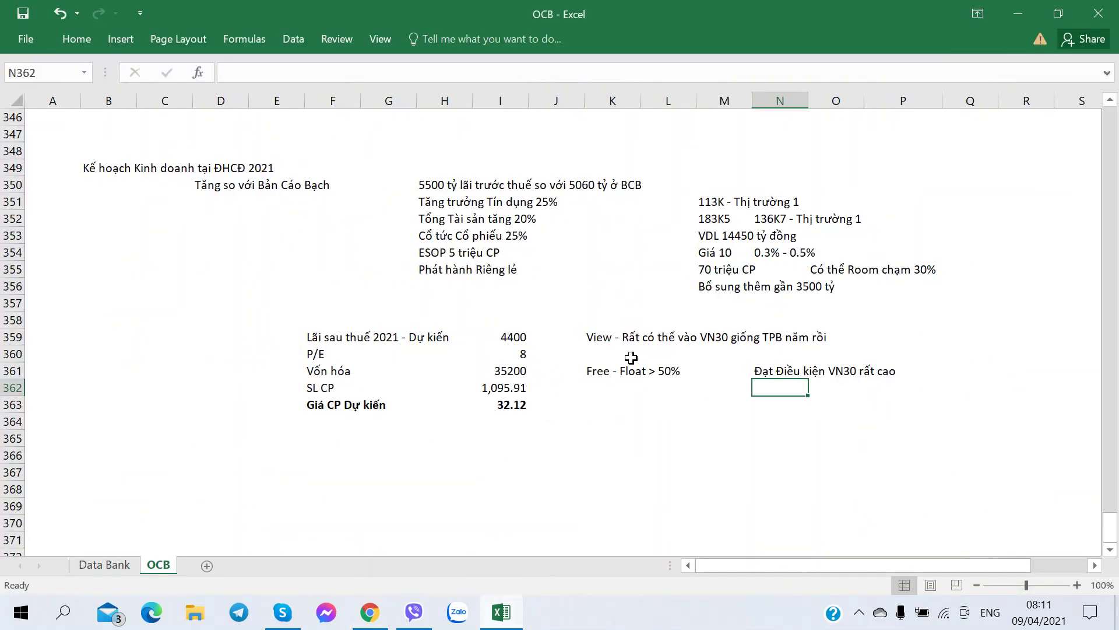
{"action": "left_click", "coordinate": [618, 326]}
{"action": "left_click", "coordinate": [927, 334]}
{"action": "type", "text": "Game nhỏ"}
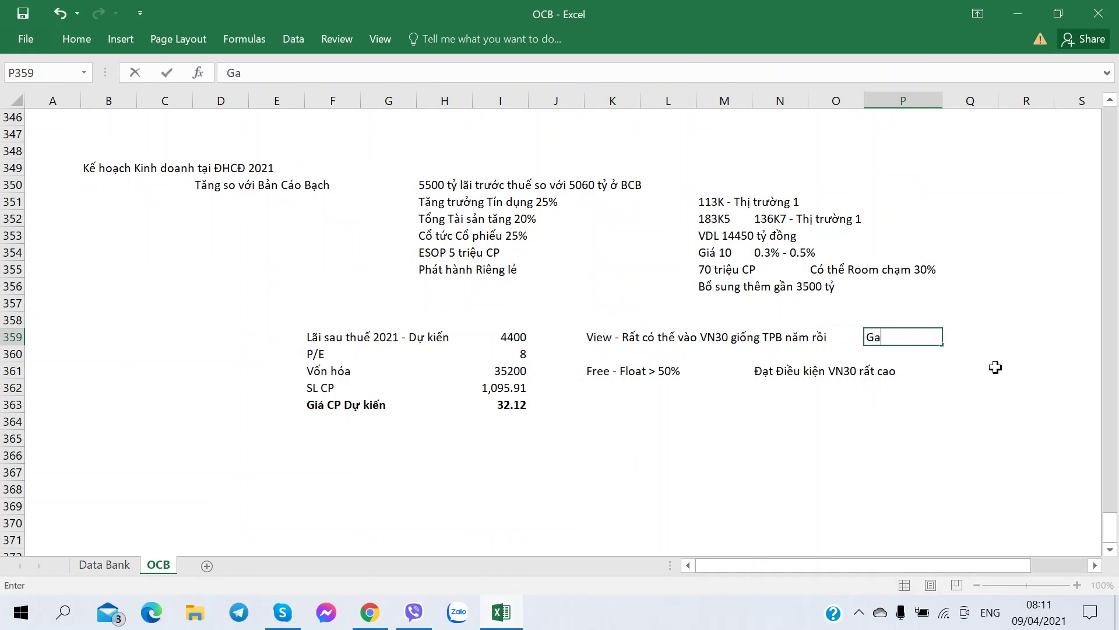
{"action": "key", "text": "Return"}
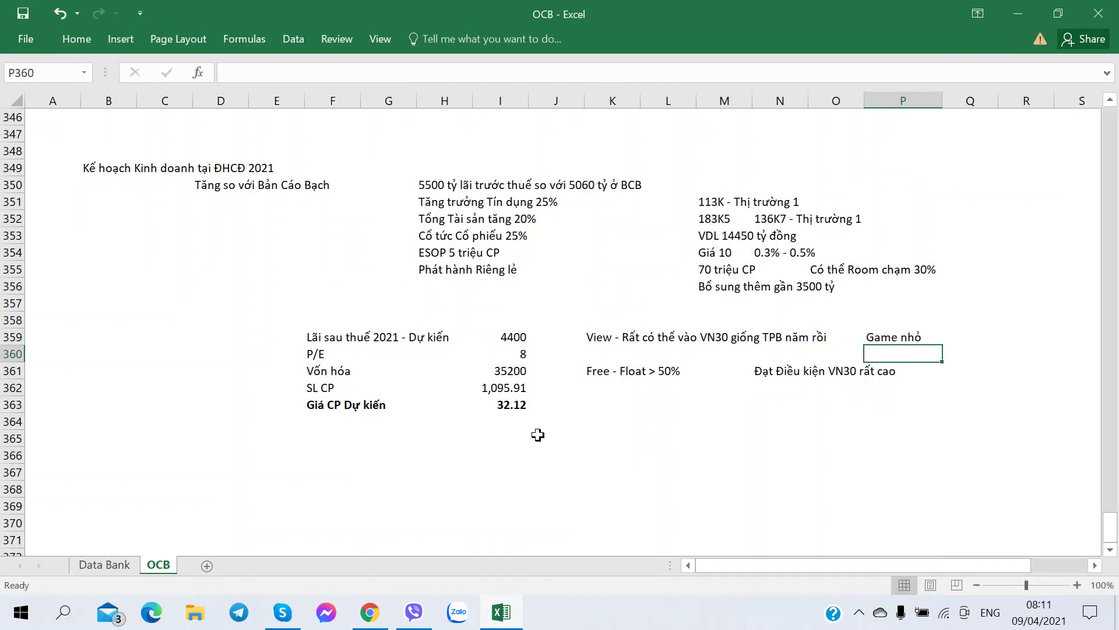
Review the expected share price in I363 against the private placement notes in row 355.
{"action": "left_click", "coordinate": [505, 402]}
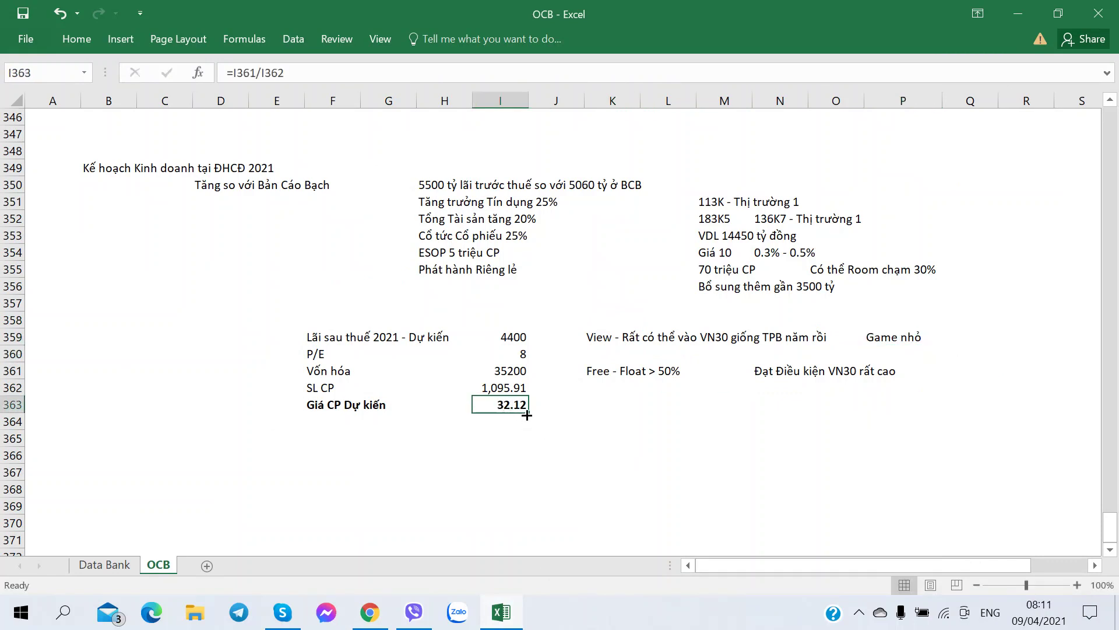
{"action": "scroll", "coordinate": [527, 415], "scroll_direction": "up", "scroll_amount": 1}
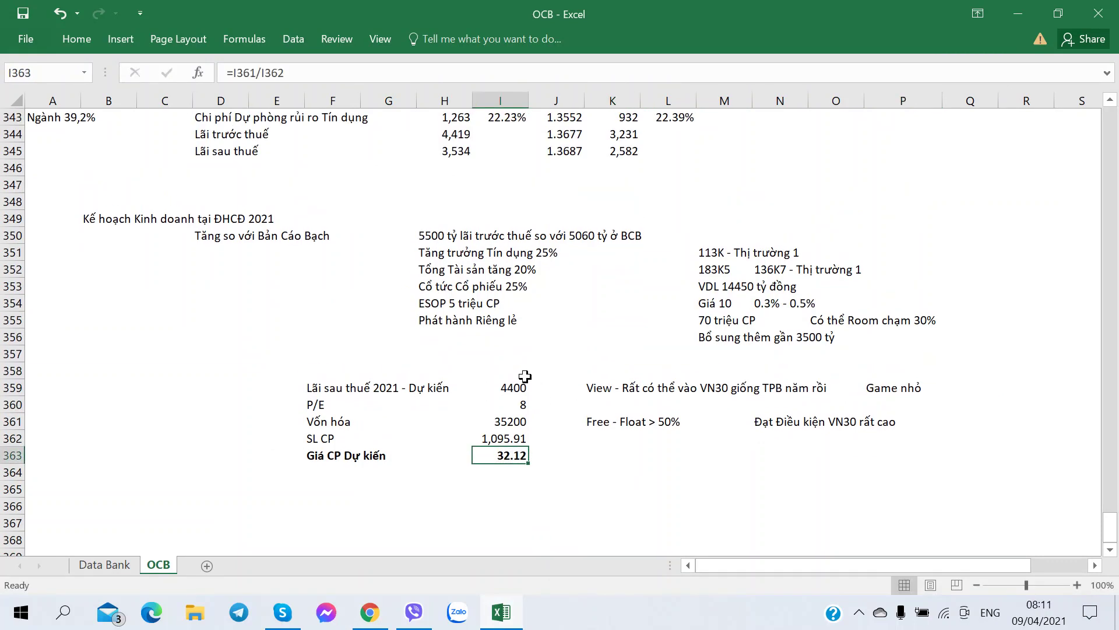
{"action": "left_click", "coordinate": [436, 317]}
{"action": "left_click", "coordinate": [722, 317]}
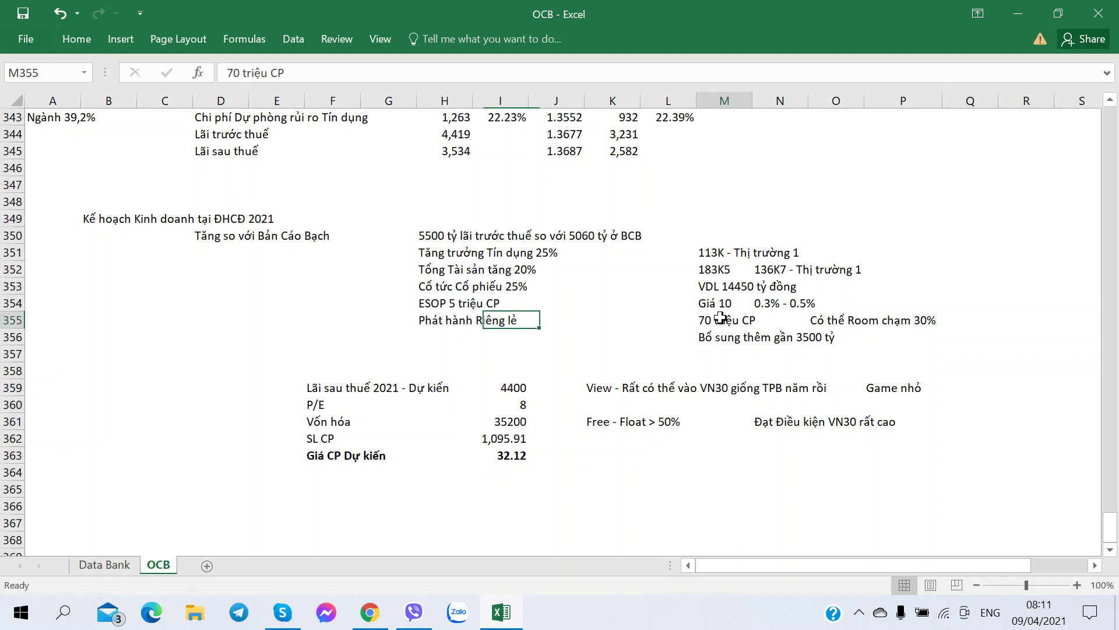
{"action": "scroll", "coordinate": [600, 388], "scroll_direction": "down", "scroll_amount": 1}
{"action": "left_click", "coordinate": [609, 393]}
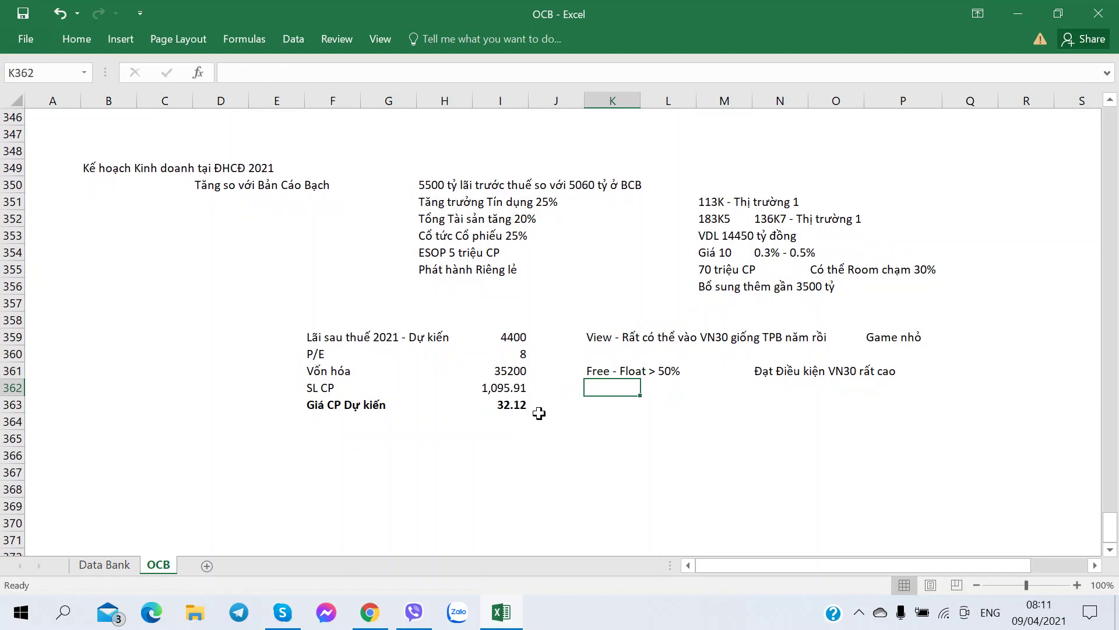
Select cell B365, beneath the valuation block.
{"action": "left_click", "coordinate": [340, 436]}
{"action": "left_click", "coordinate": [117, 446]}
{"action": "mouse_move", "coordinate": [140, 442]}
{"action": "left_mouse_down"}
{"action": "mouse_move", "coordinate": [156, 437]}
{"action": "mouse_move", "coordinate": [121, 436]}
{"action": "left_mouse_up"}
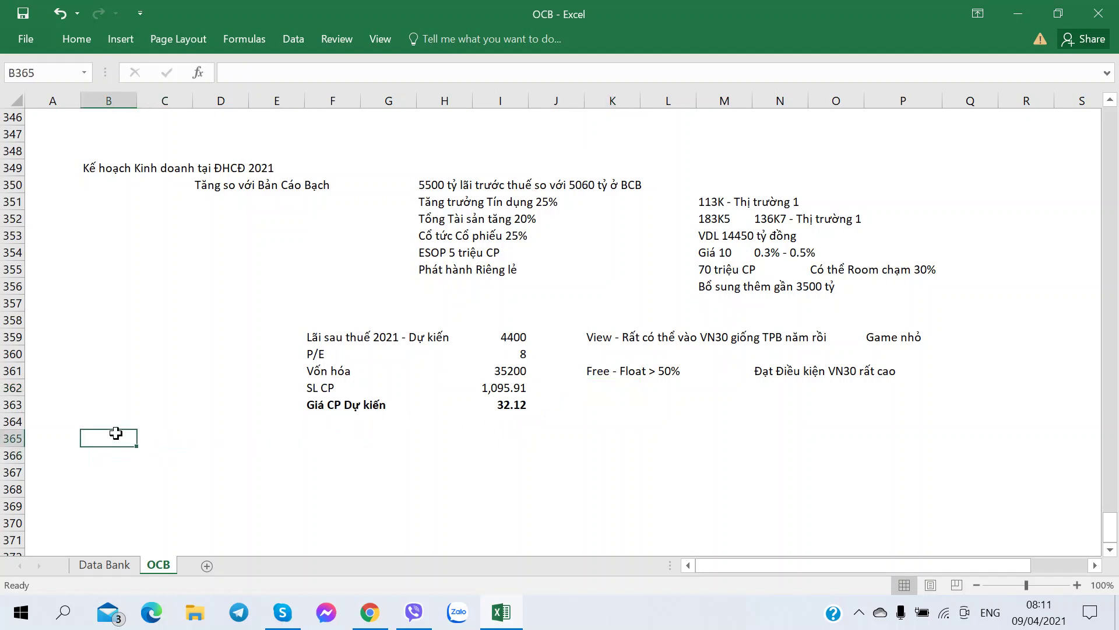